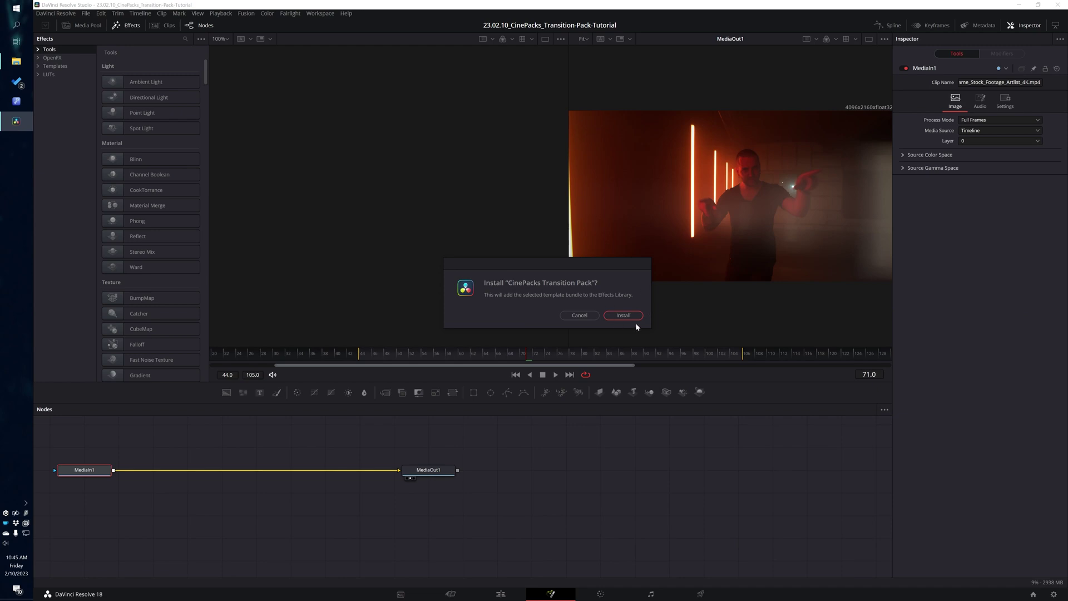
# Install the CinePacks Transition Pack and show its transitions under Video Transitions on the Edit page.
pyautogui.click(626, 316)
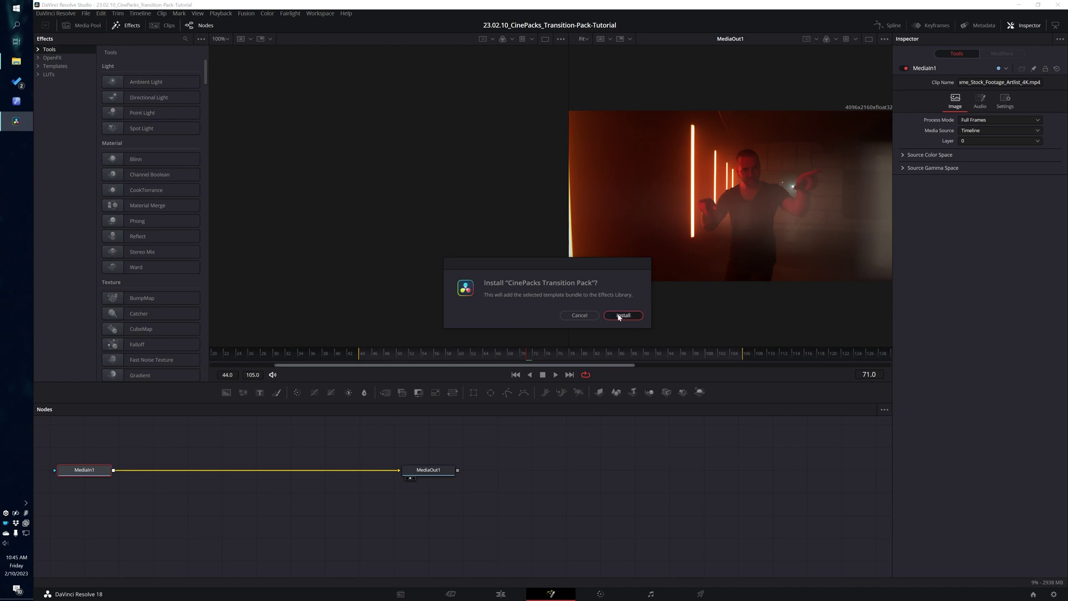
pyautogui.click(502, 594)
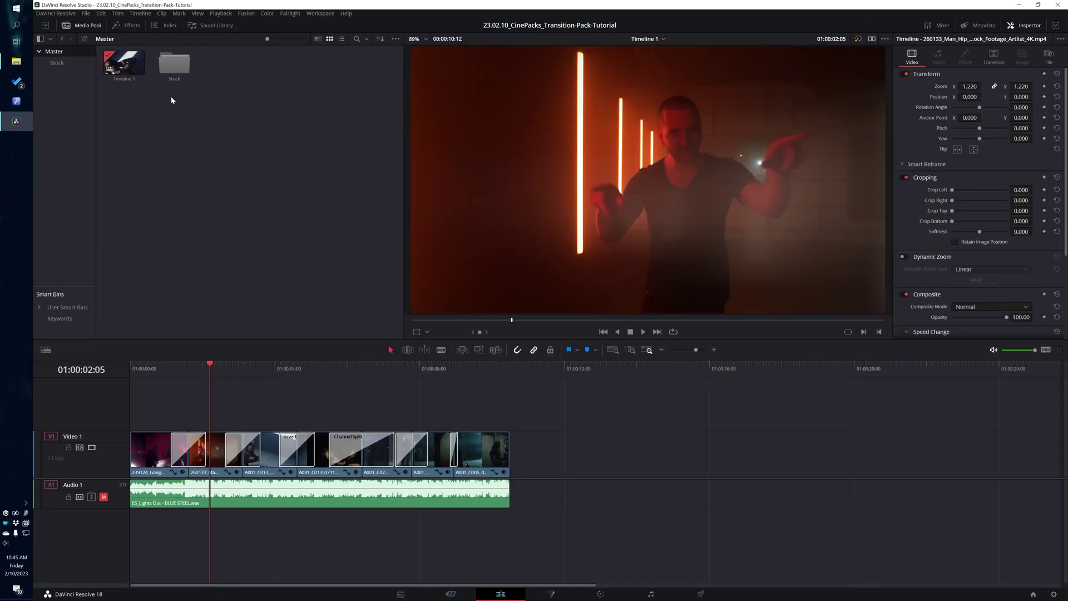
pyautogui.click(126, 25)
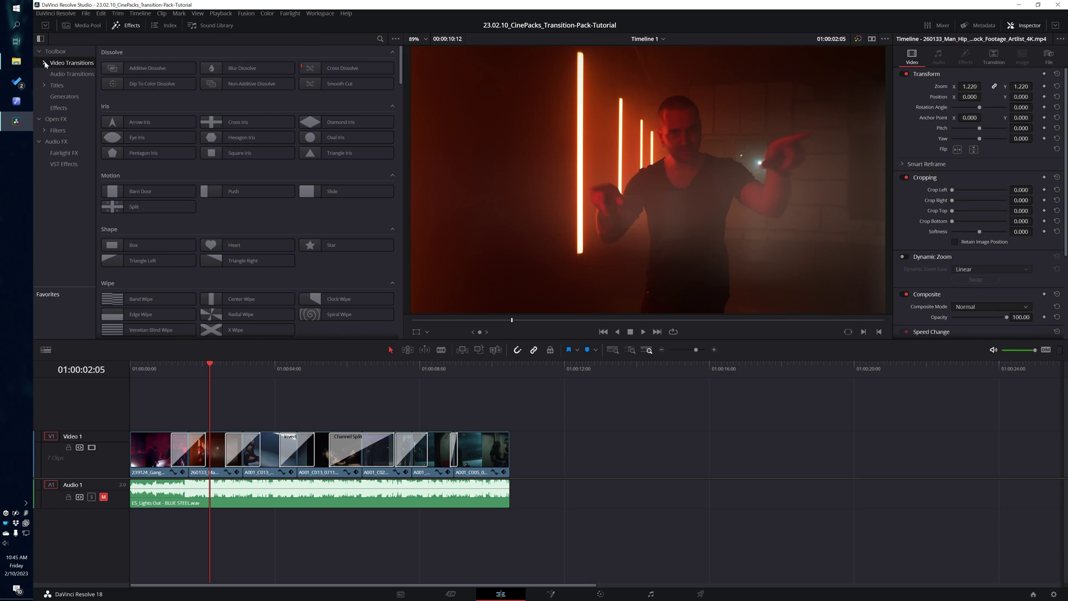
pyautogui.click(45, 62)
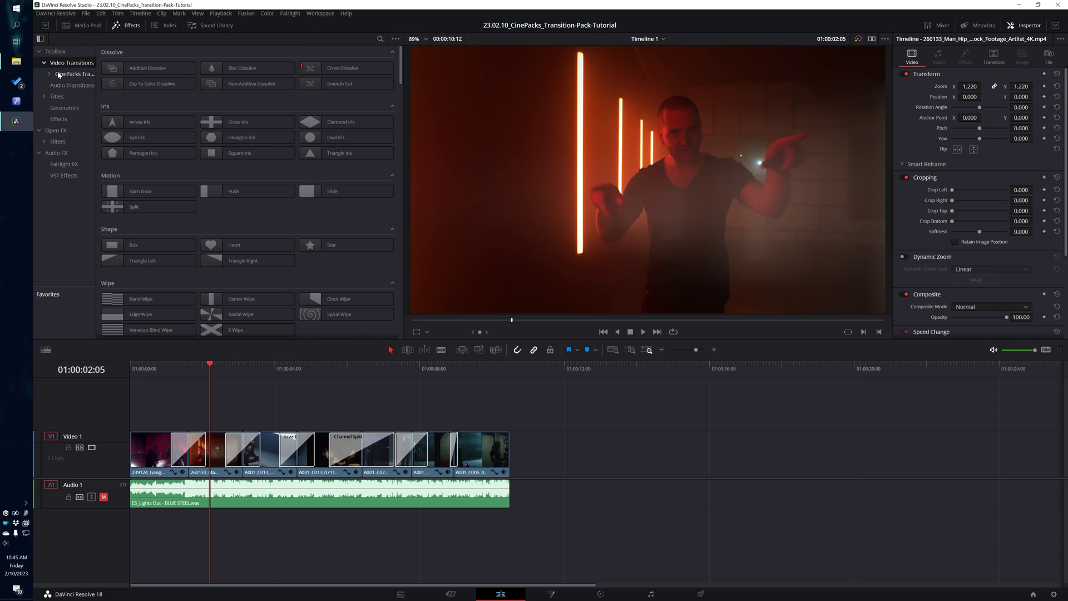
pyautogui.click(88, 74)
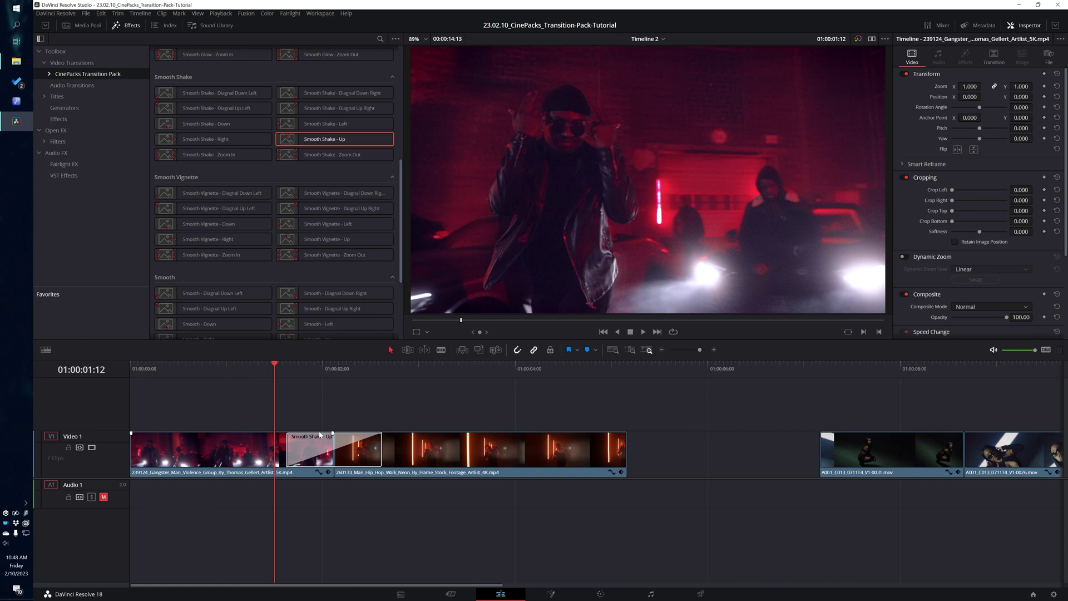
# Select the Smooth Shake - Up transition between the first two clips and scrub through it.
pyautogui.click(320, 434)
pyautogui.click(310, 372)
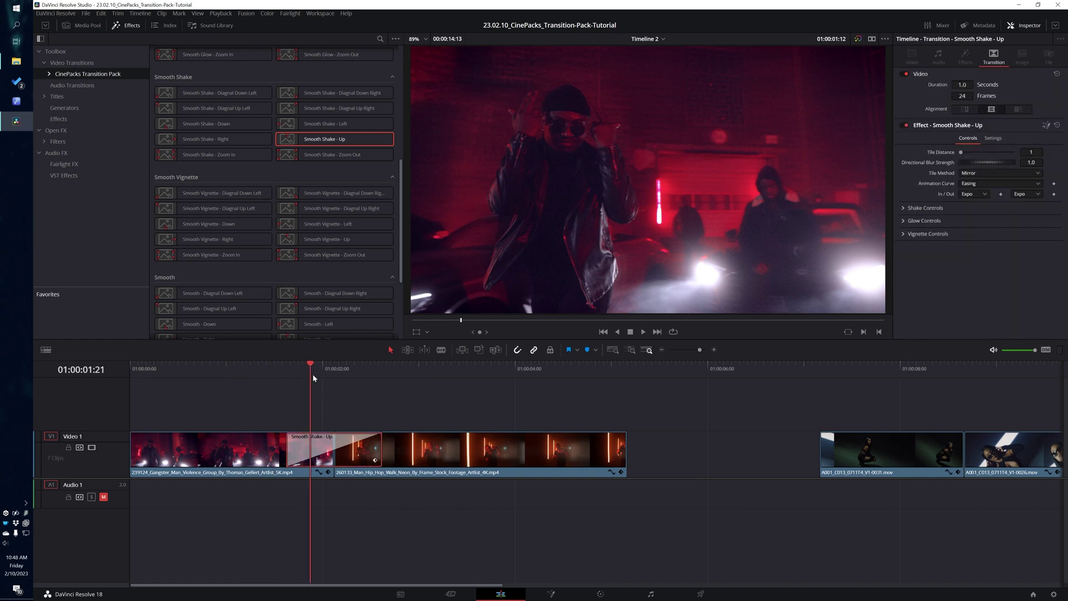
pyautogui.click(334, 372)
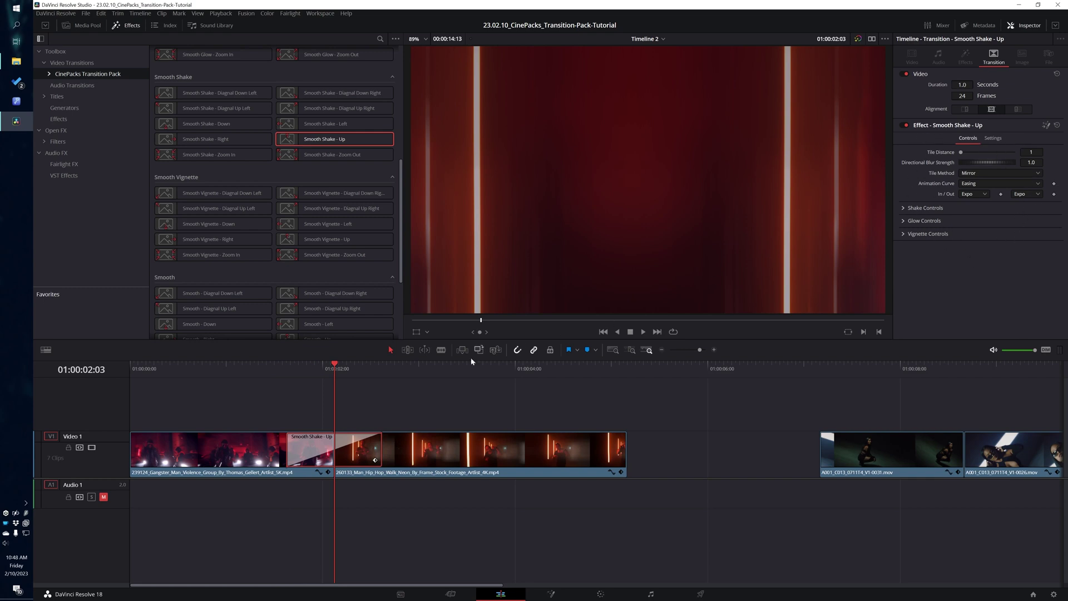
pyautogui.moveTo(318, 367); pyautogui.dragTo(352, 368)
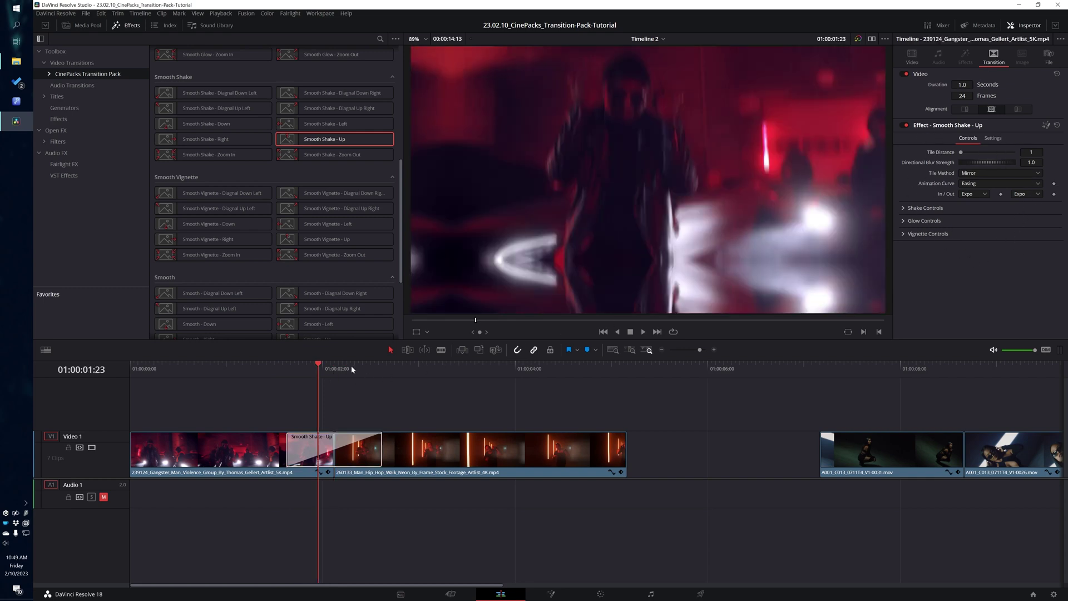
# Set the Smooth Shake - Up transition's Tile Distance to 20.
pyautogui.click(331, 439)
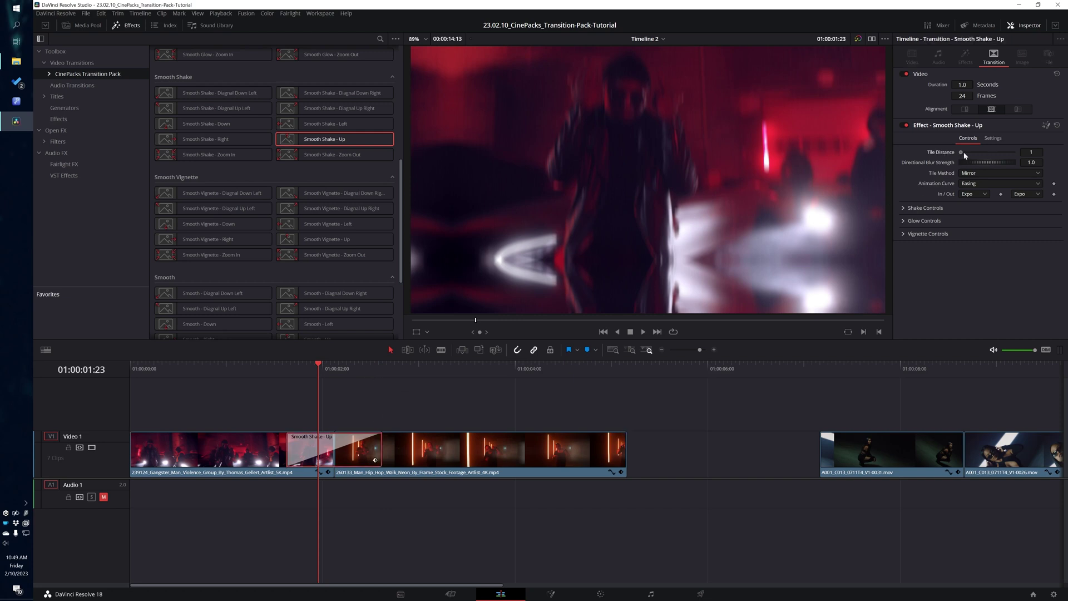
pyautogui.moveTo(959, 152); pyautogui.dragTo(1014, 152)
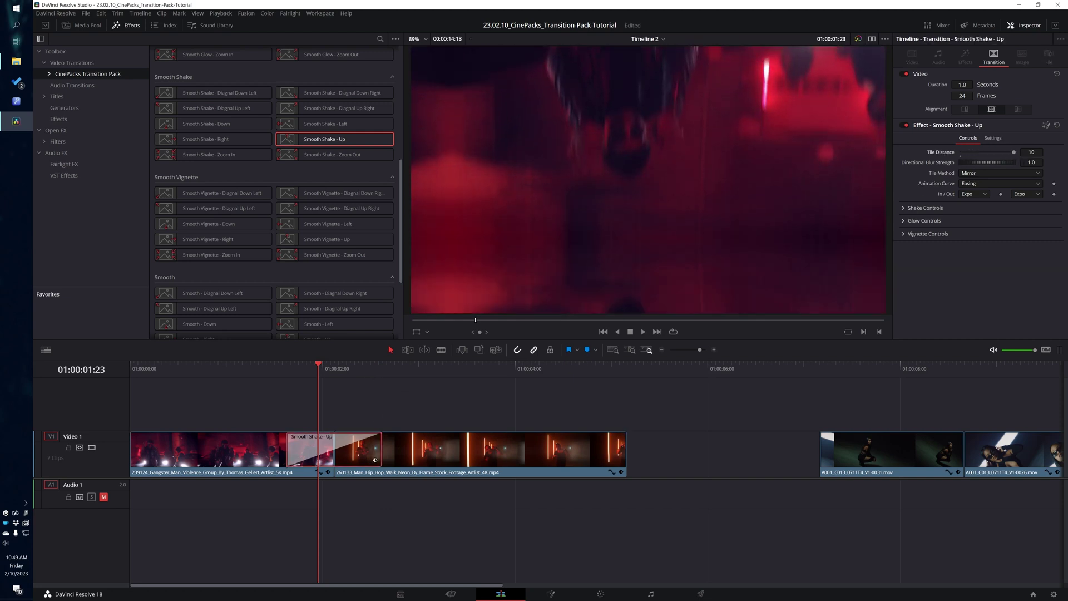
pyautogui.click(1030, 152)
pyautogui.write('20')
pyautogui.press('Tab')
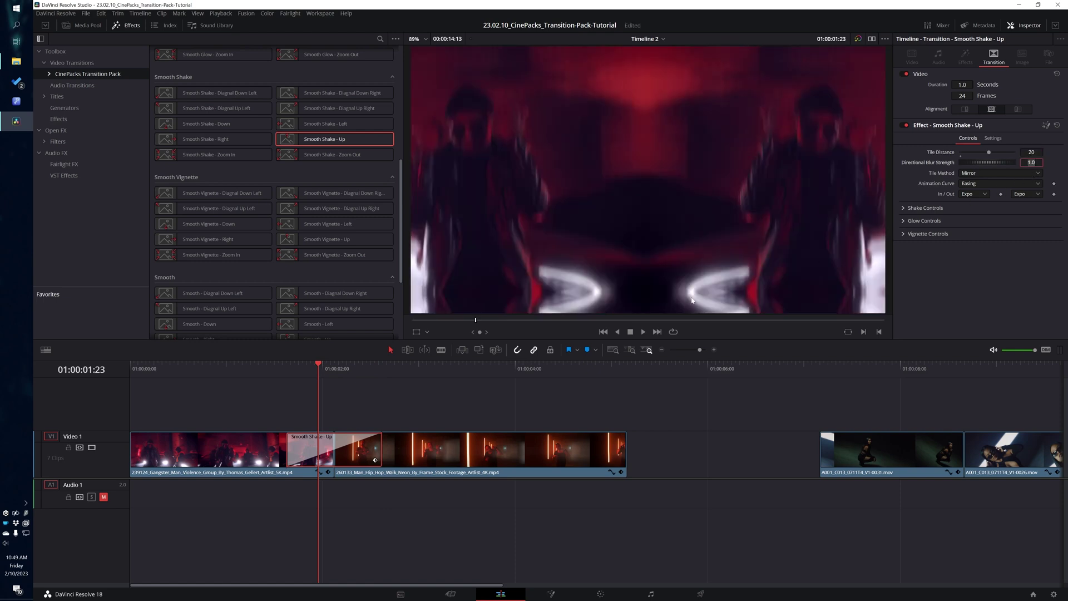
# Play back the Smooth Shake - Up transition several times from its start.
pyautogui.click(287, 371)
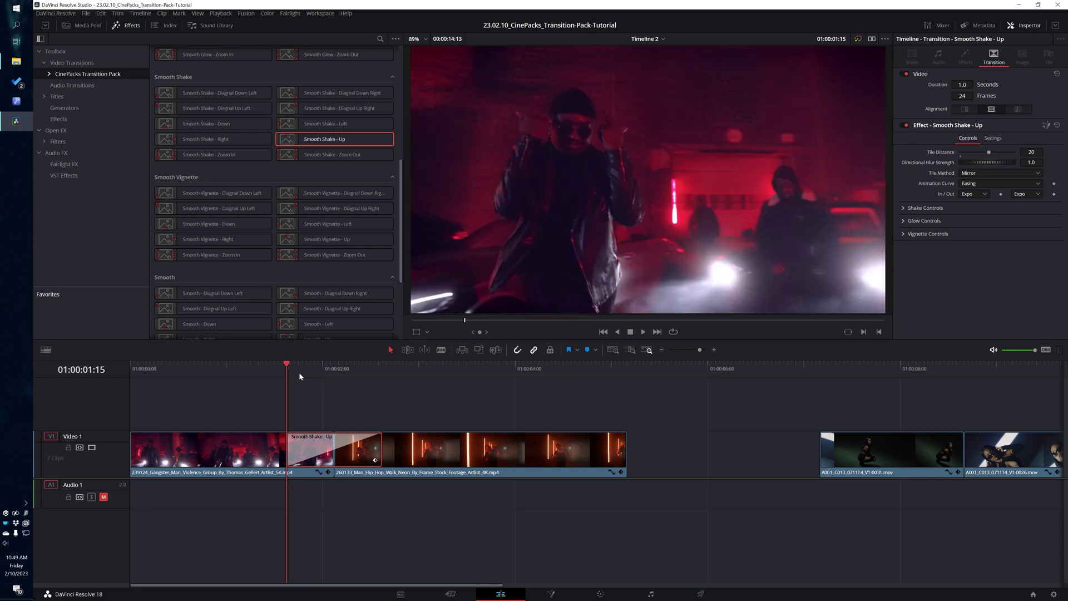
pyautogui.press('space')
pyautogui.click(288, 372)
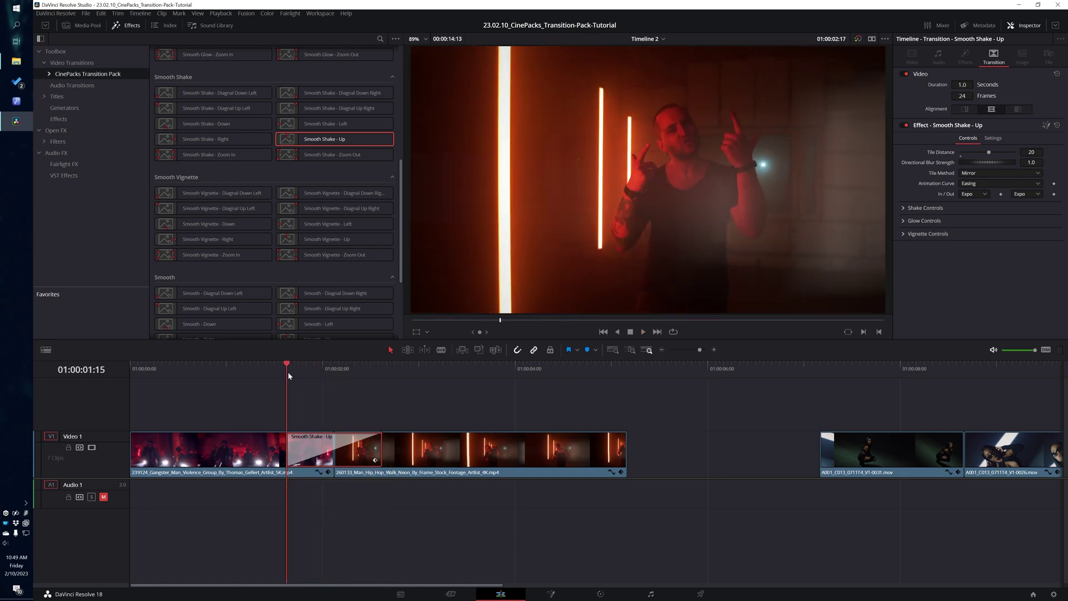
pyautogui.press('space')
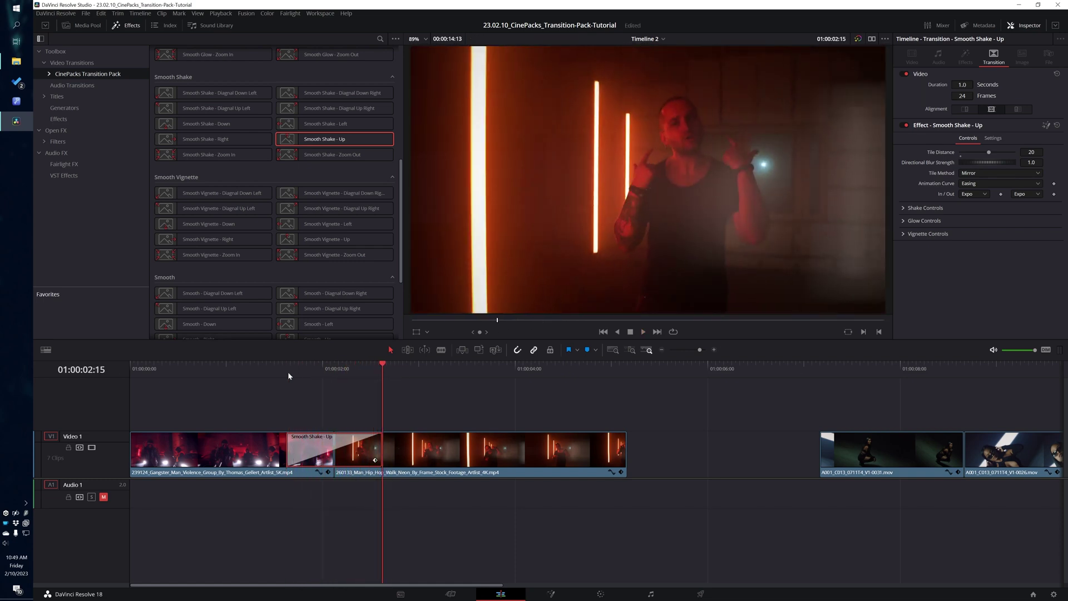
pyautogui.click(288, 372)
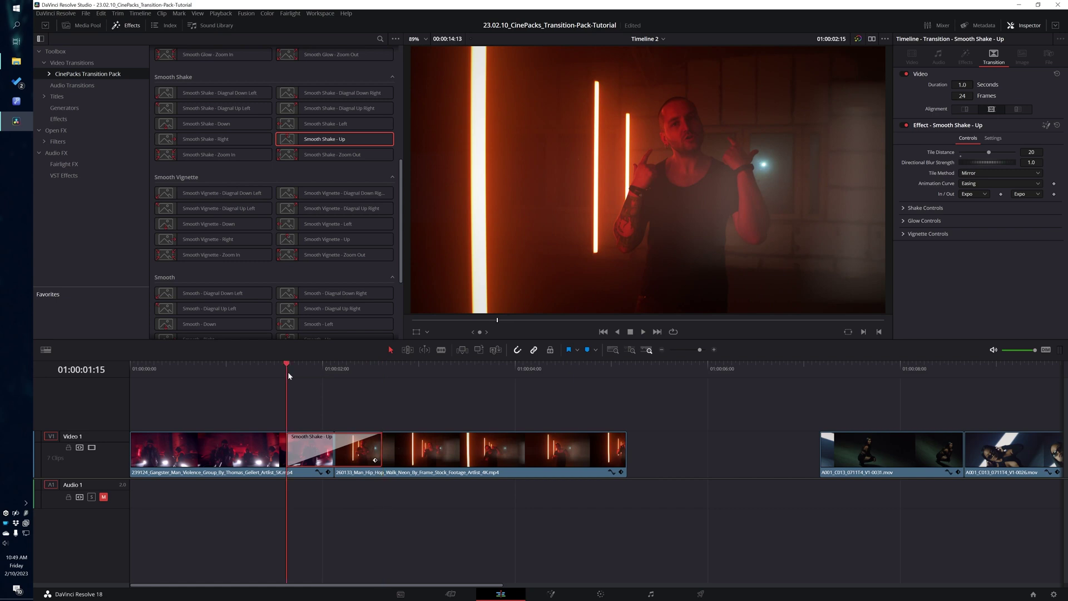
pyautogui.press('space')
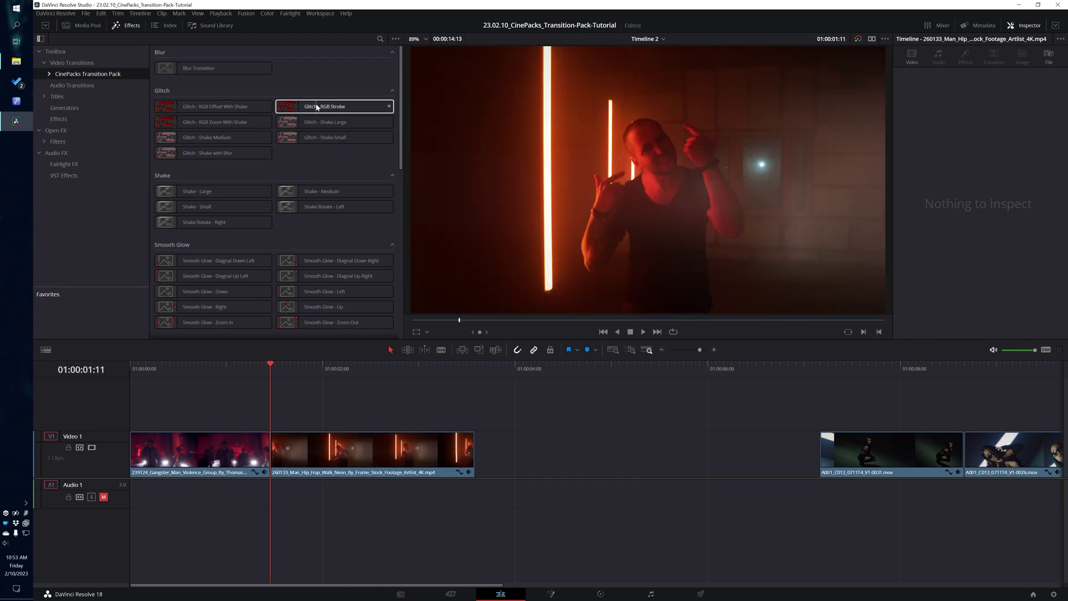
# Add the Glitch - RGB Strobe transition to the cut between the first two clips and preview it.
pyautogui.moveTo(317, 108); pyautogui.dragTo(271, 453)
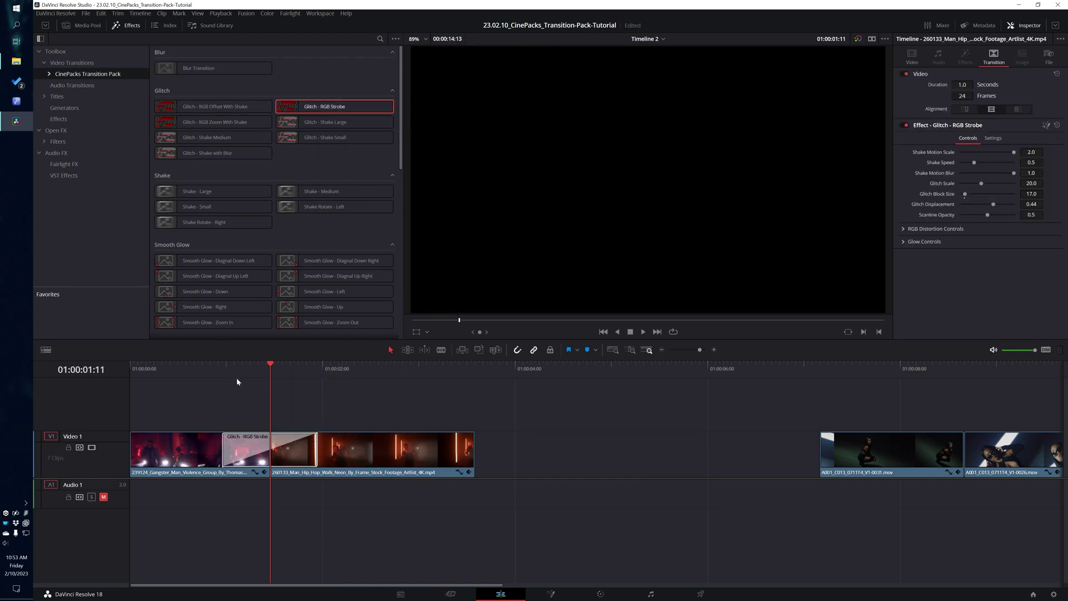
pyautogui.click(228, 372)
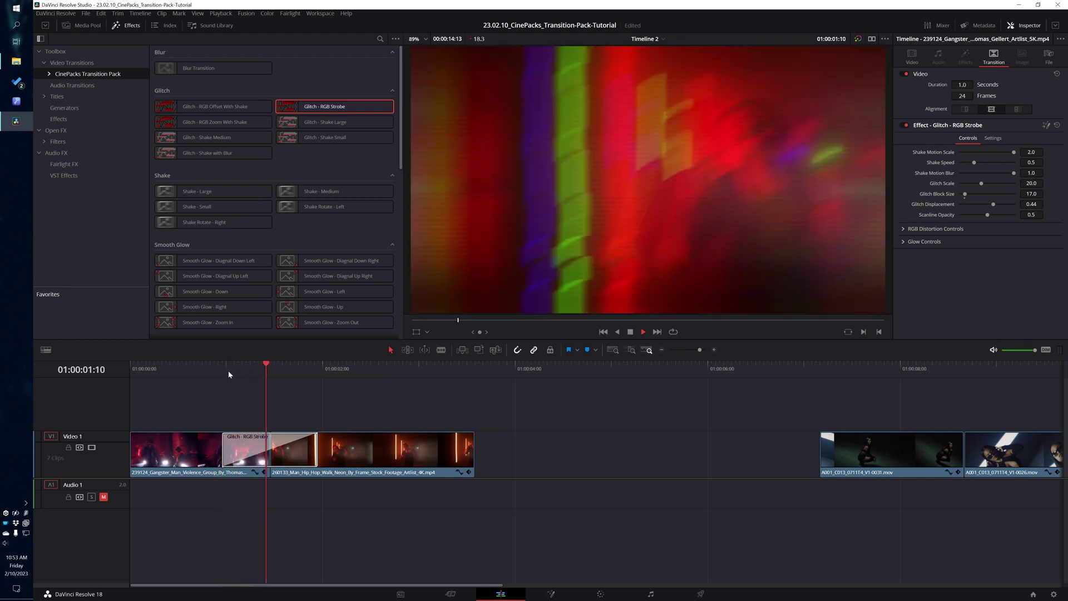
pyautogui.click(228, 370)
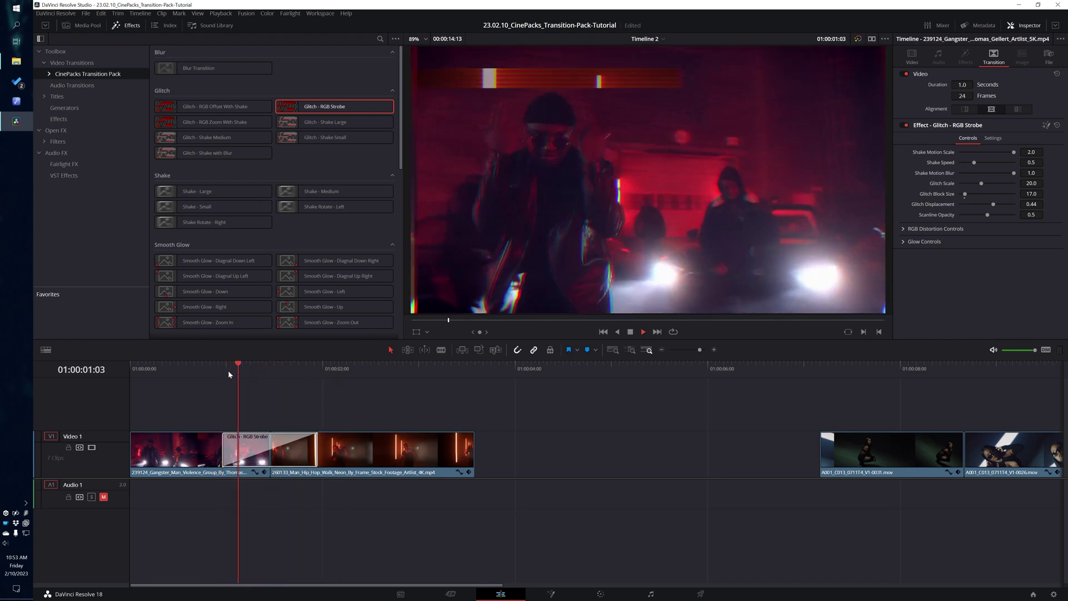
pyautogui.click(228, 371)
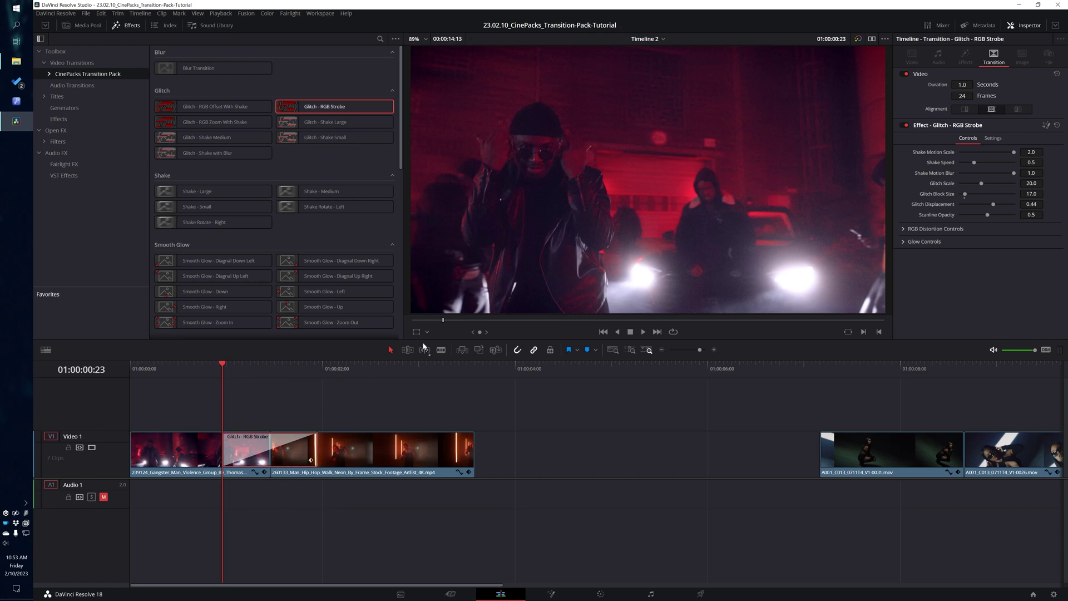
# Turn on render caching for timeline playback.
pyautogui.click(228, 15)
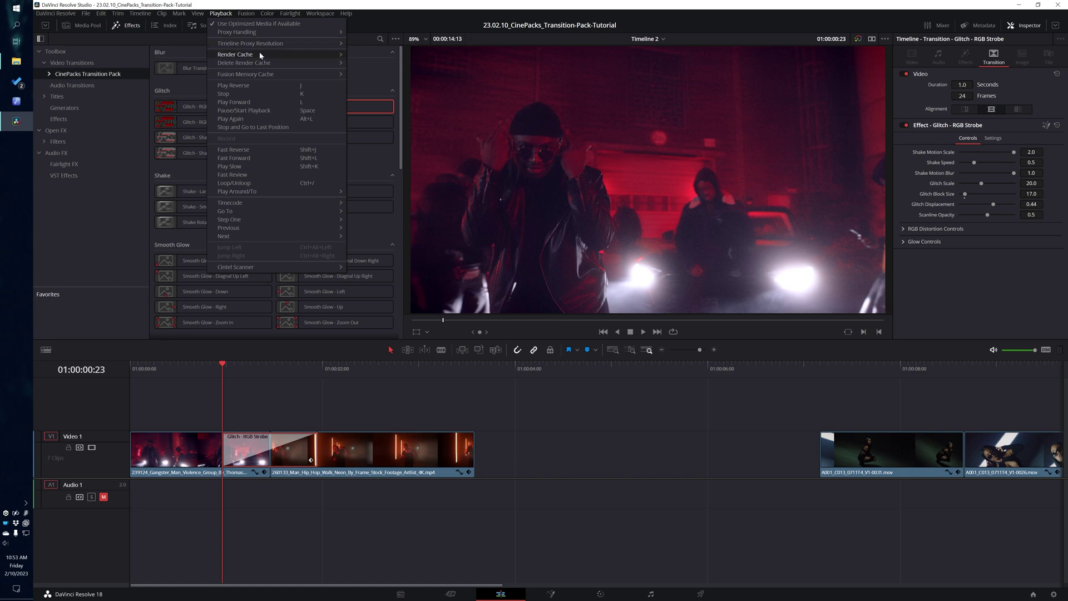
pyautogui.moveTo(263, 57)
pyautogui.click(364, 63)
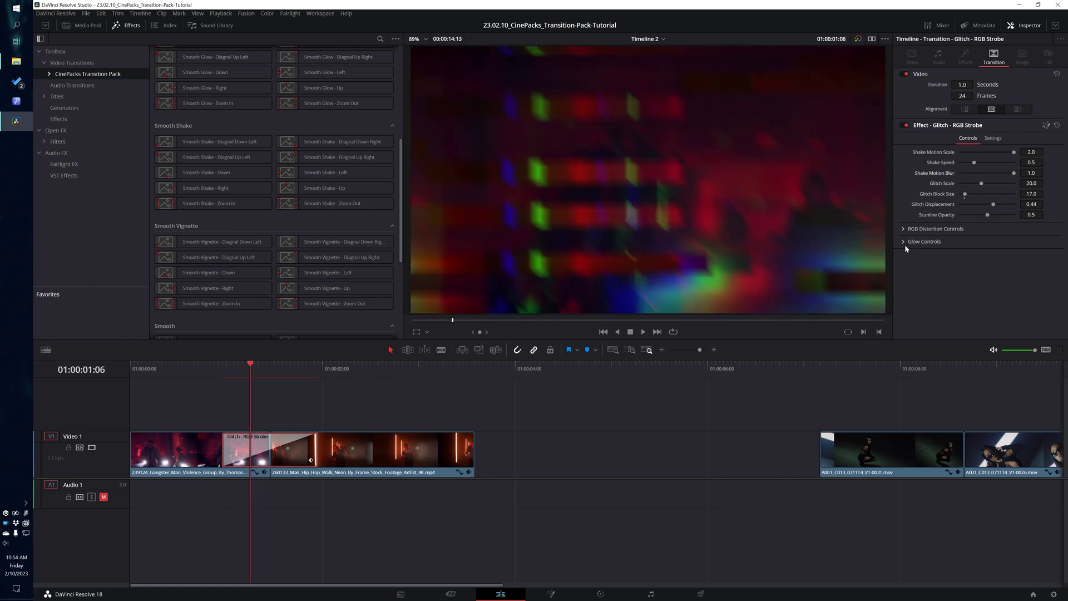
# Reduce the Glitch - RGB Strobe transition's Glow Amount to 0.535 and expand its RGB Distortion Controls.
pyautogui.click(906, 243)
pyautogui.moveTo(1014, 255); pyautogui.dragTo(989, 254)
pyautogui.click(904, 230)
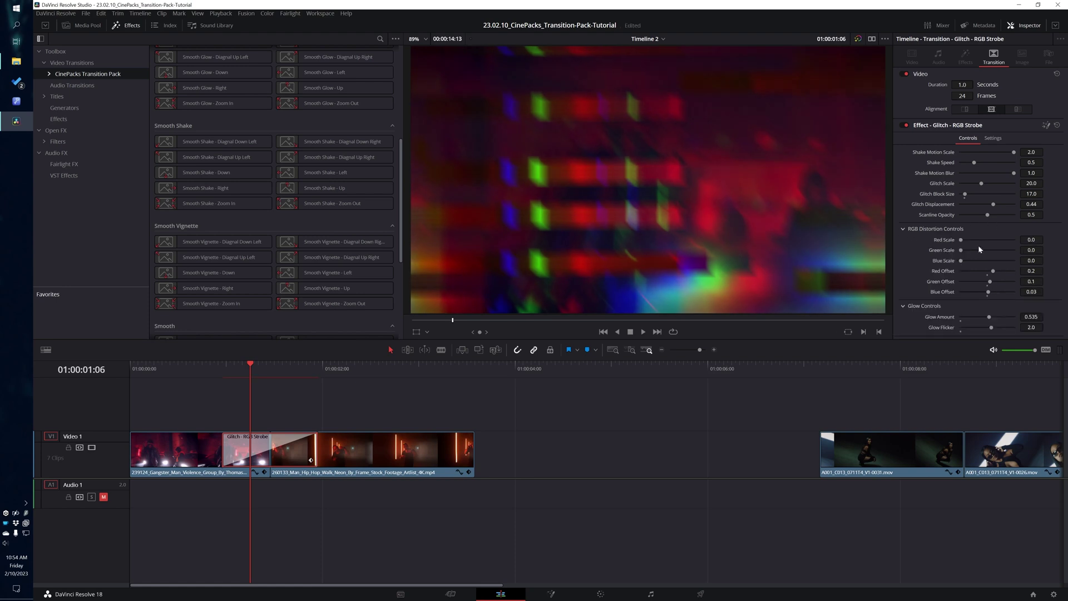
pyautogui.click(236, 372)
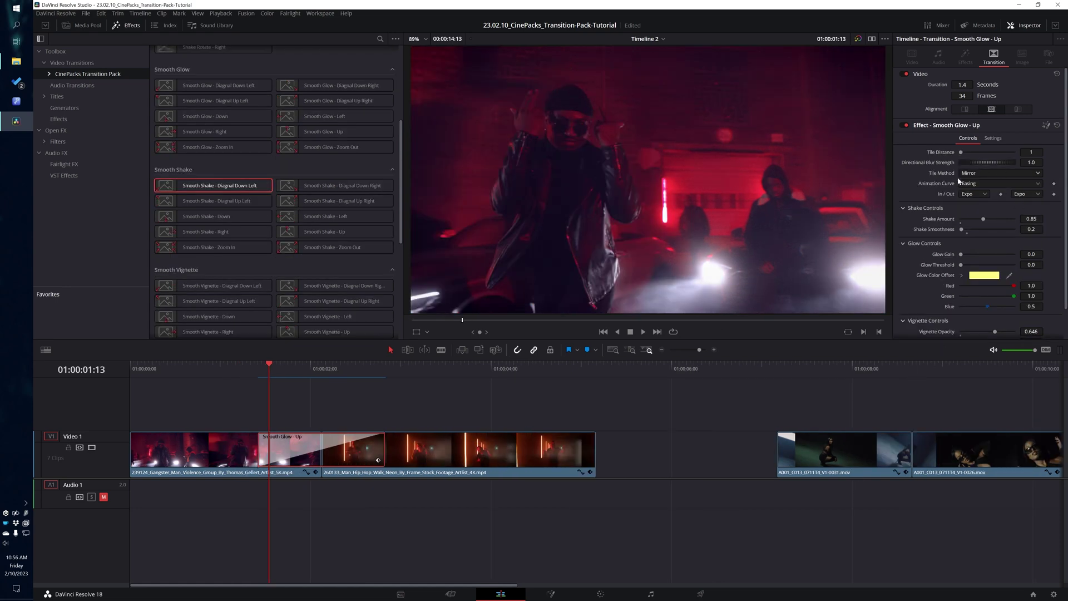
# Save the customised Smooth Glow - Up transition as a preset, adding the creator's first name and "Custom" to the suggested name.
pyautogui.scroll(-2, 1028, 284)
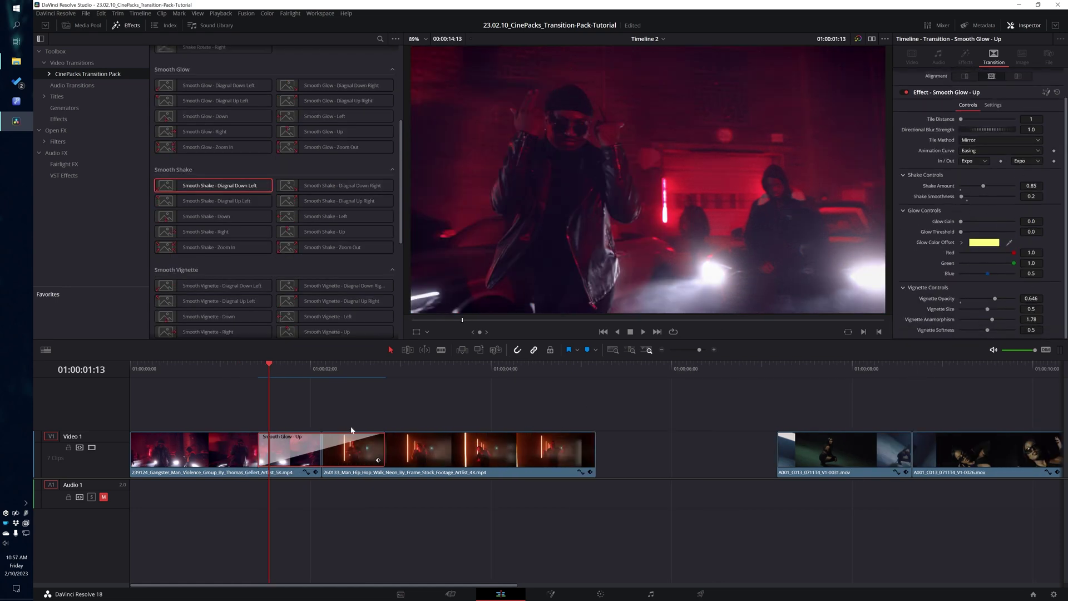
pyautogui.rightClick(299, 451)
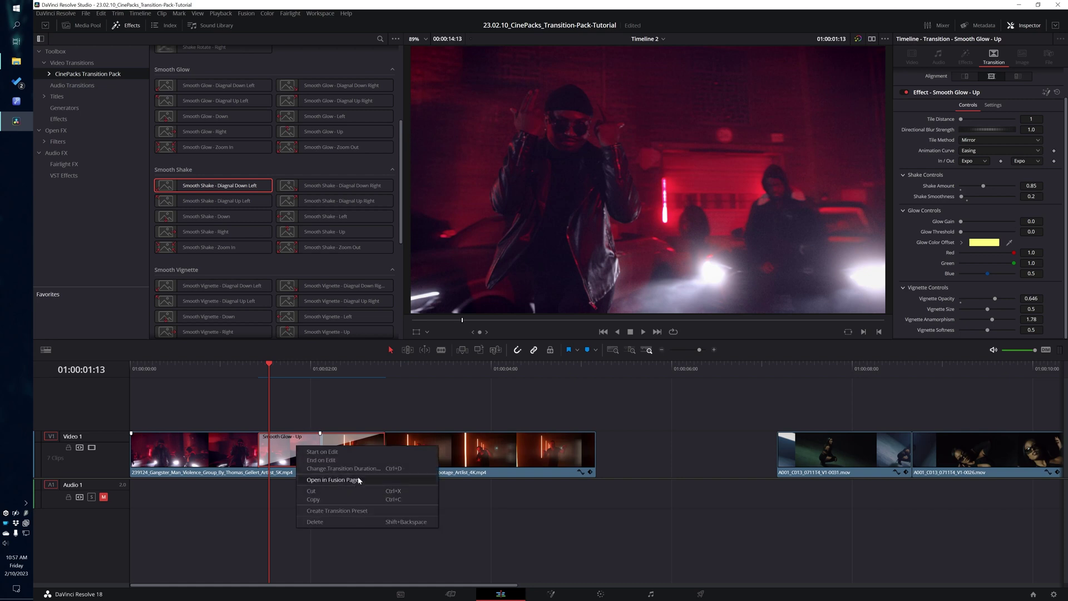
pyautogui.click(362, 510)
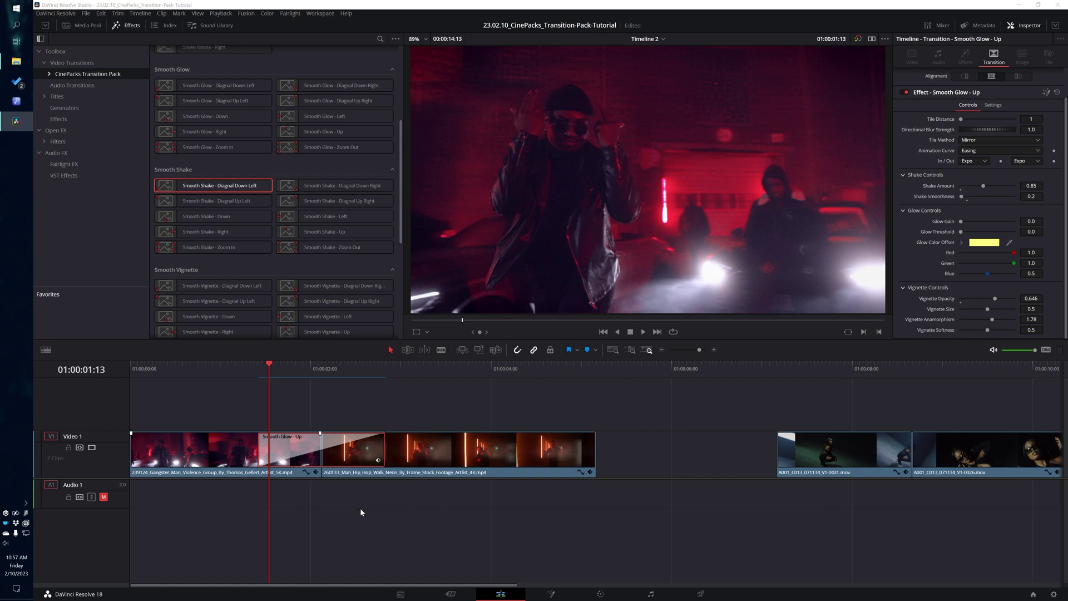
pyautogui.click(535, 289)
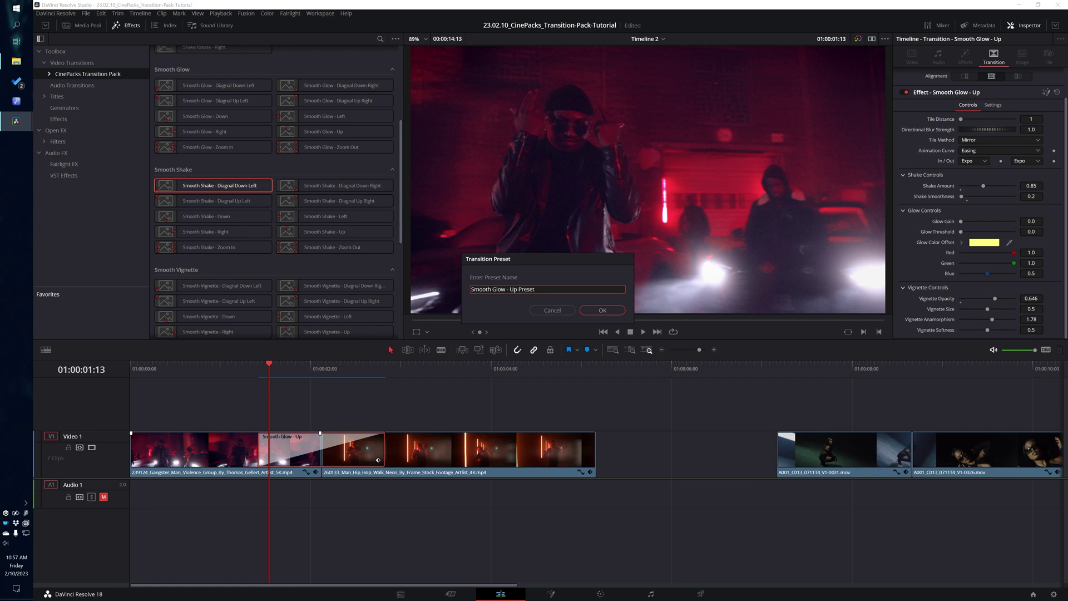
pyautogui.write("Jesse's Custom")
pyautogui.click(605, 310)
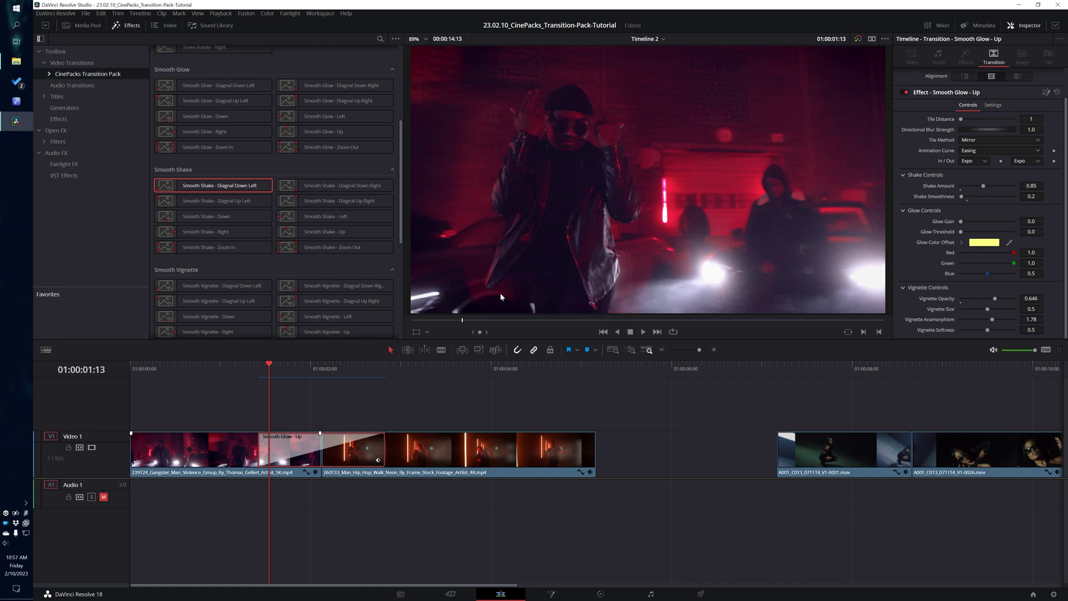
# Apply the saved custom preset from the User transitions to the cut between the two A001_C013 clips and play it back.
pyautogui.click(71, 63)
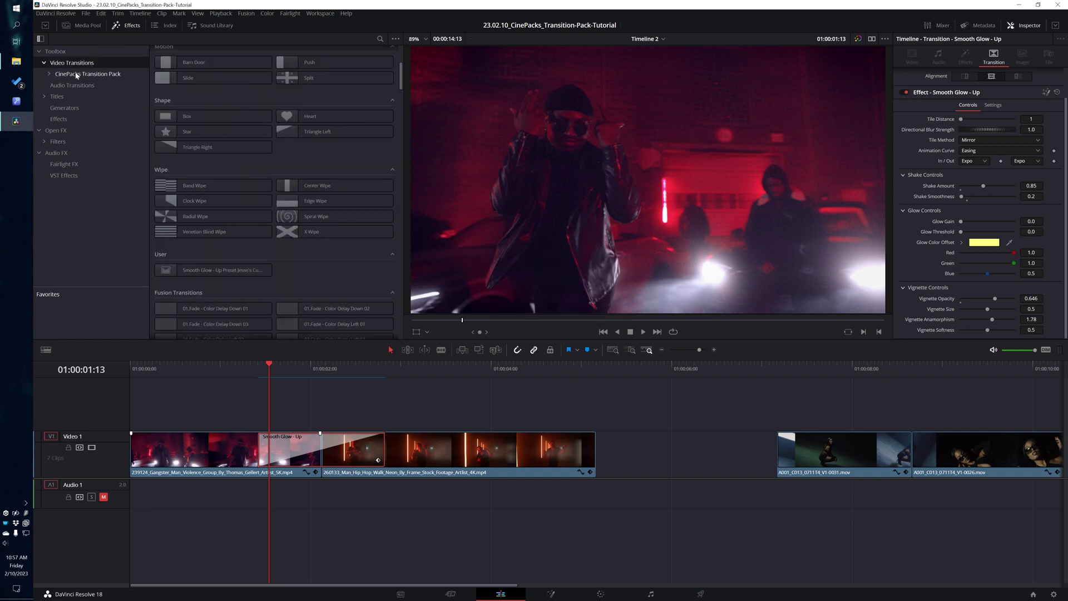
pyautogui.scroll(-3, 178, 178)
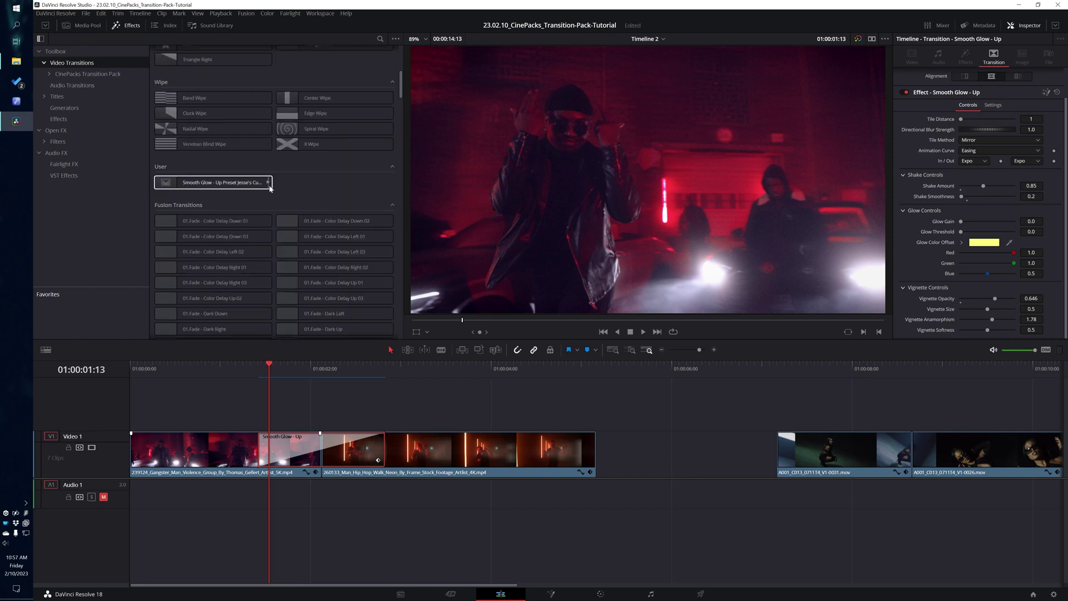
pyautogui.moveTo(217, 183); pyautogui.dragTo(873, 447)
pyautogui.click(864, 373)
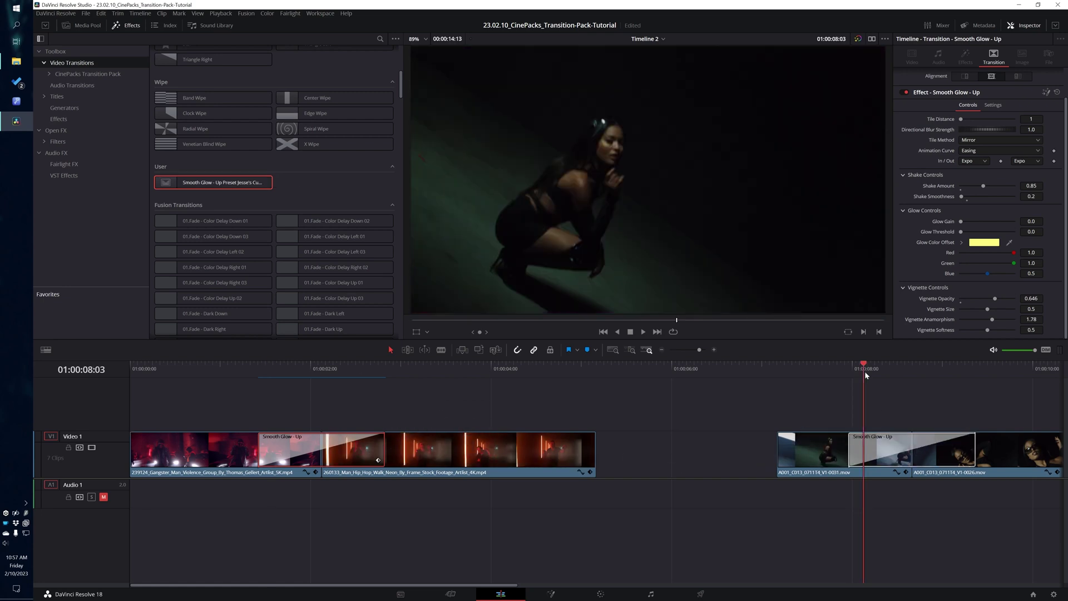
pyautogui.press('space')
pyautogui.click(856, 372)
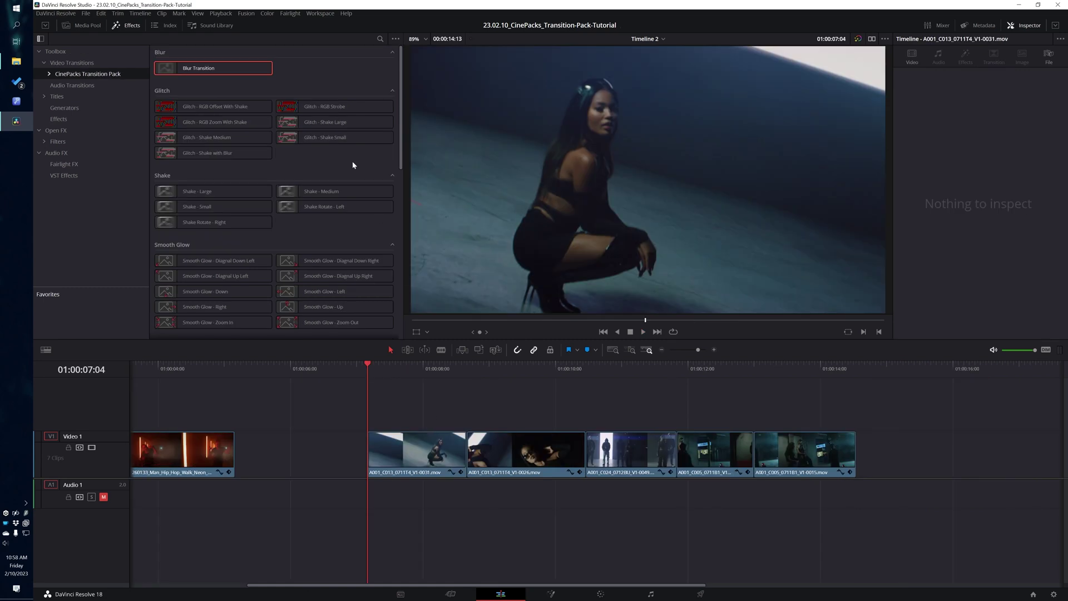
# Try out the Blur Transition on the cut between the two A001_C013 clips and remove it after previewing.
pyautogui.moveTo(183, 69); pyautogui.dragTo(412, 442)
pyautogui.click(406, 373)
pyautogui.press('space')
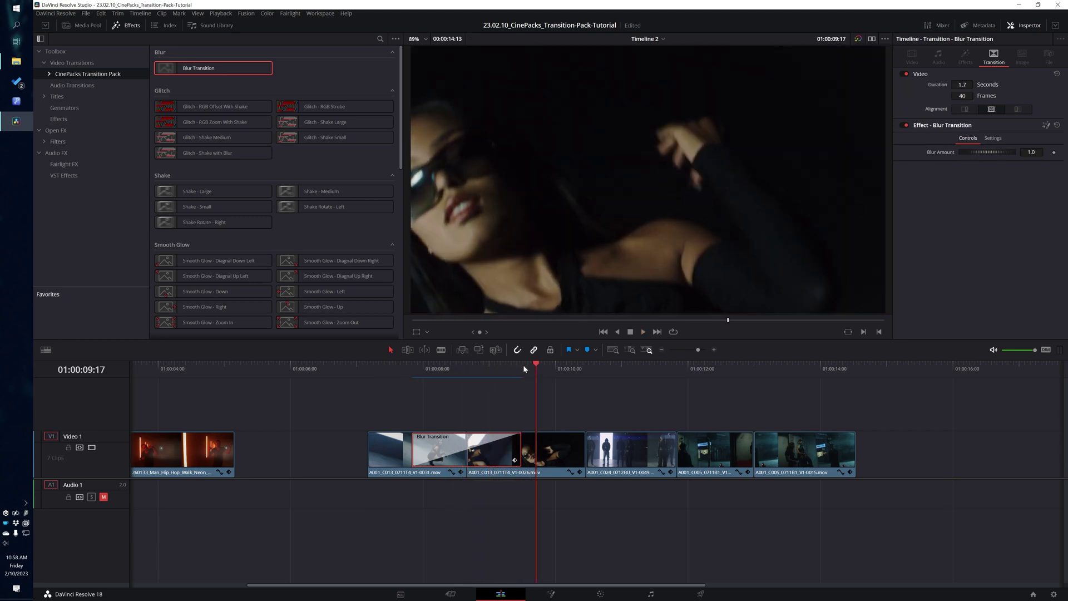
pyautogui.press('Delete')
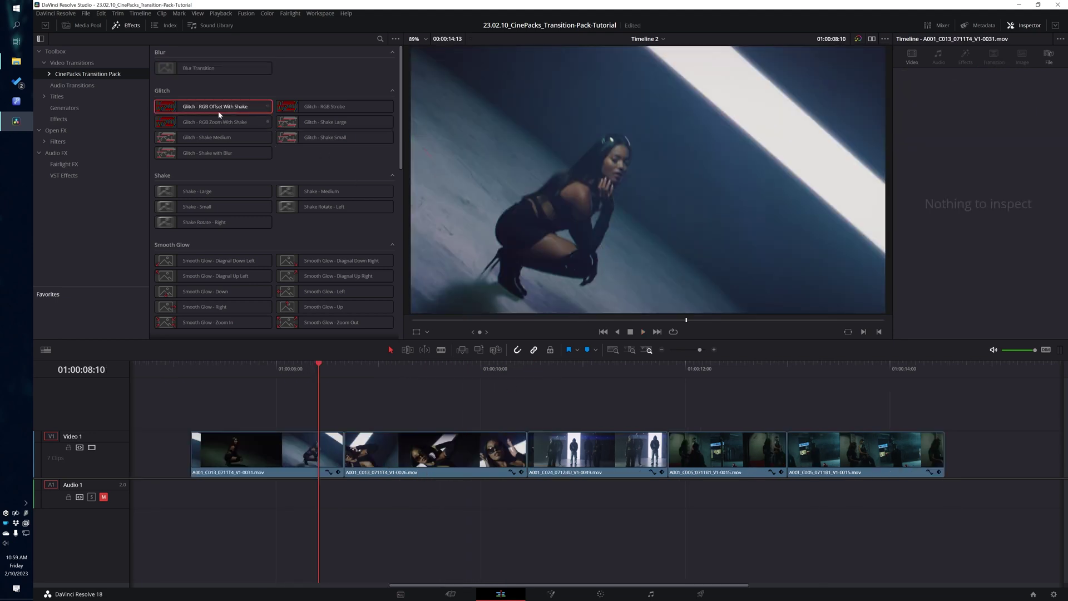
# Apply the Glitch - RGB Offset With Shake transition to the cut between the two A001_C013 clips and scrub through its shake effect.
pyautogui.moveTo(220, 109); pyautogui.dragTo(367, 455)
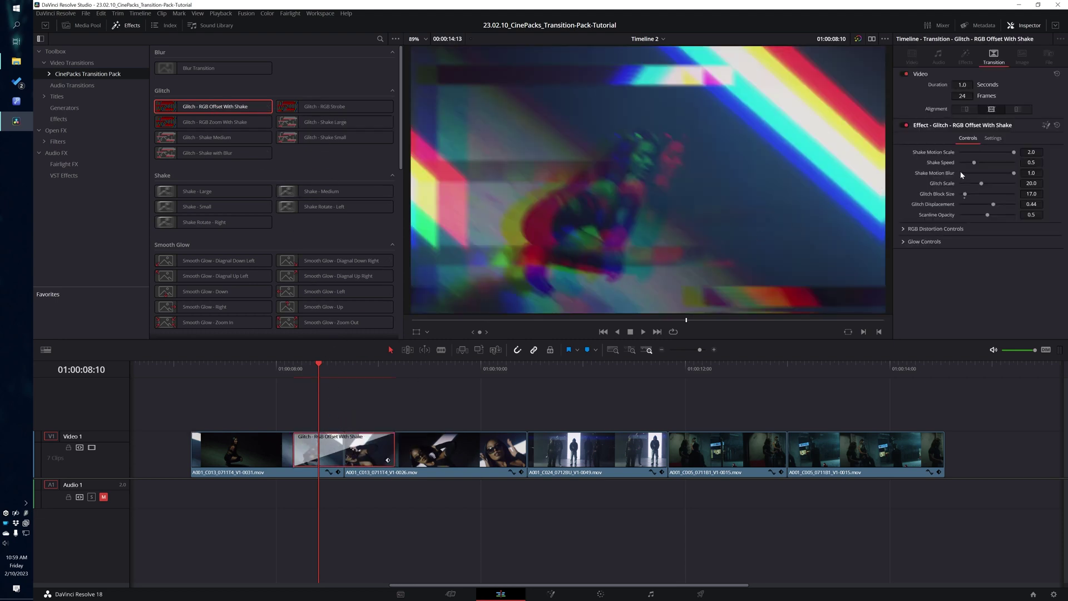
pyautogui.moveTo(310, 371)
pyautogui.mouseDown()
pyautogui.moveTo(327, 373)
pyautogui.moveTo(318, 384)
pyautogui.mouseUp()
pyautogui.click(1015, 153)
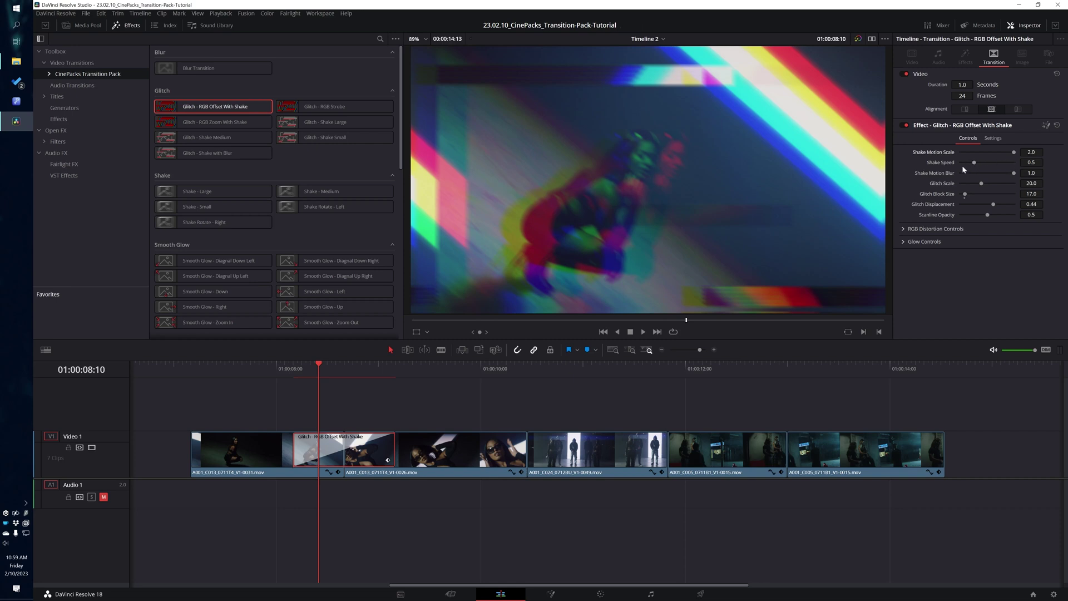
pyautogui.moveTo(974, 163); pyautogui.dragTo(974, 163)
pyautogui.moveTo(293, 365); pyautogui.dragTo(323, 368)
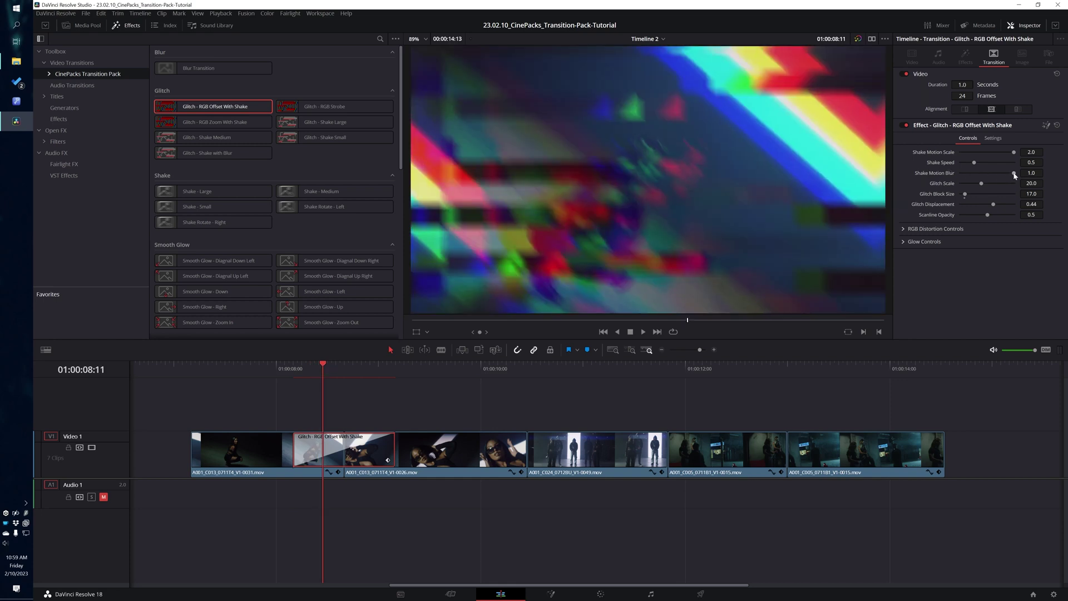
# Raise the RGB Offset With Shake transition's Glitch Scale to 32.64 and play the transition back.
pyautogui.moveTo(1013, 173)
pyautogui.mouseDown()
pyautogui.moveTo(964, 173)
pyautogui.moveTo(1028, 177)
pyautogui.moveTo(998, 181)
pyautogui.mouseUp()
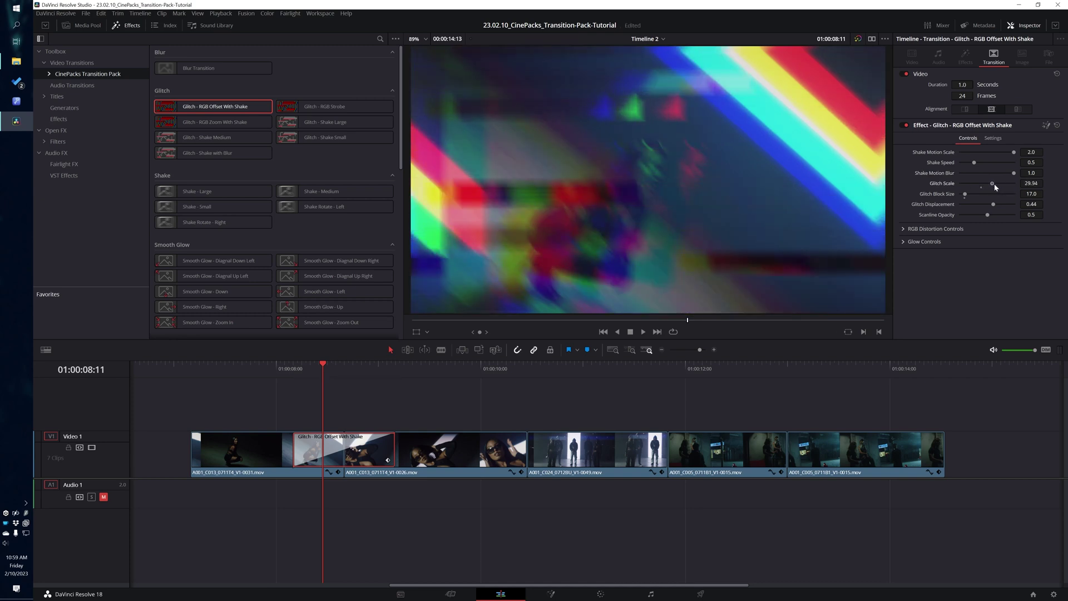
pyautogui.click(308, 369)
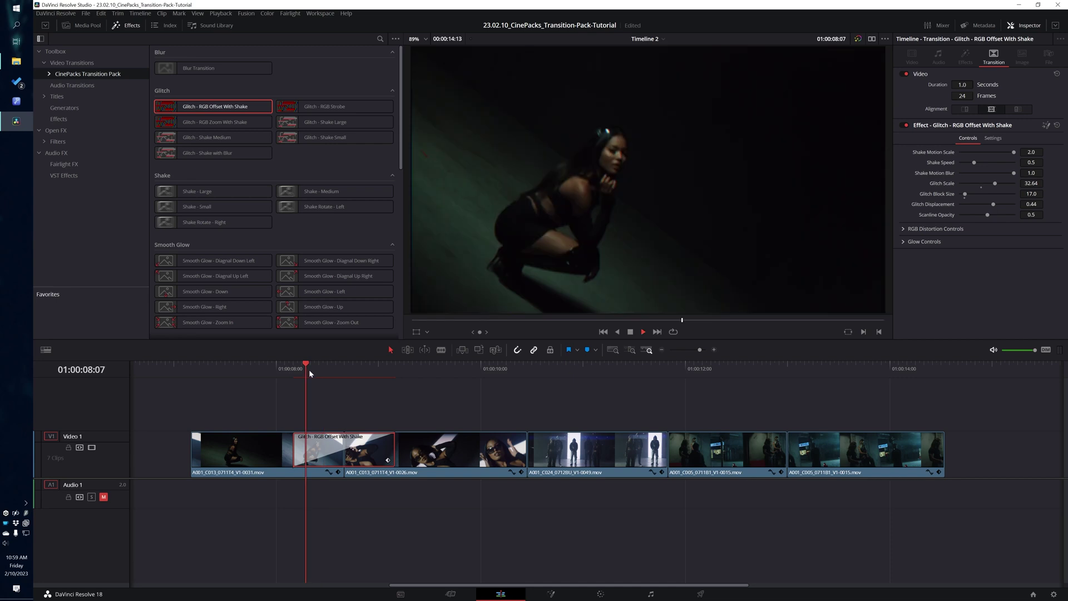
pyautogui.press('space')
pyautogui.click(309, 371)
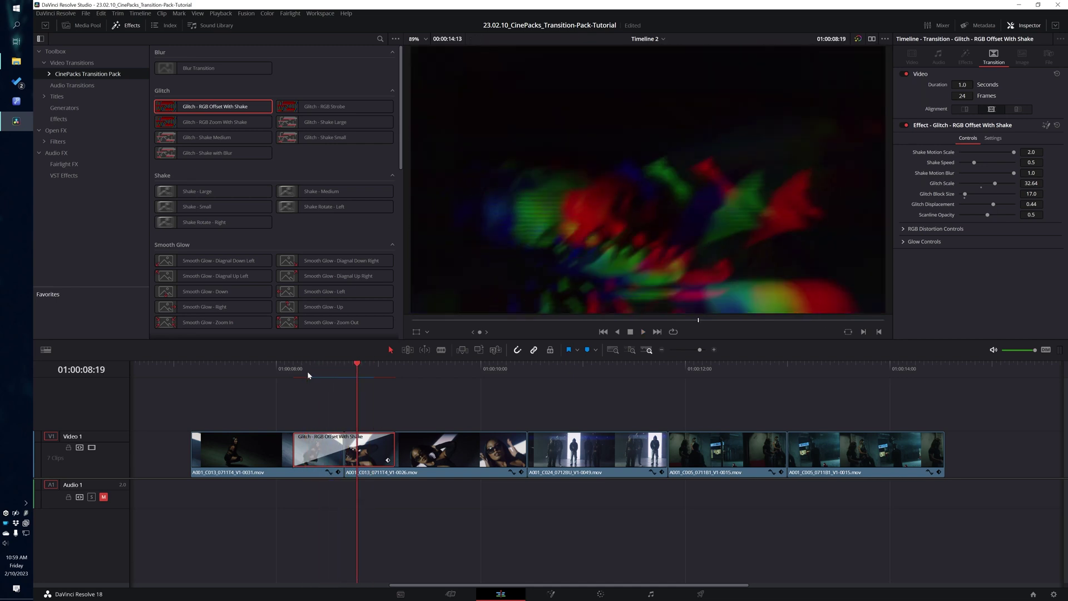
pyautogui.moveTo(308, 372); pyautogui.dragTo(311, 368)
pyautogui.click(310, 368)
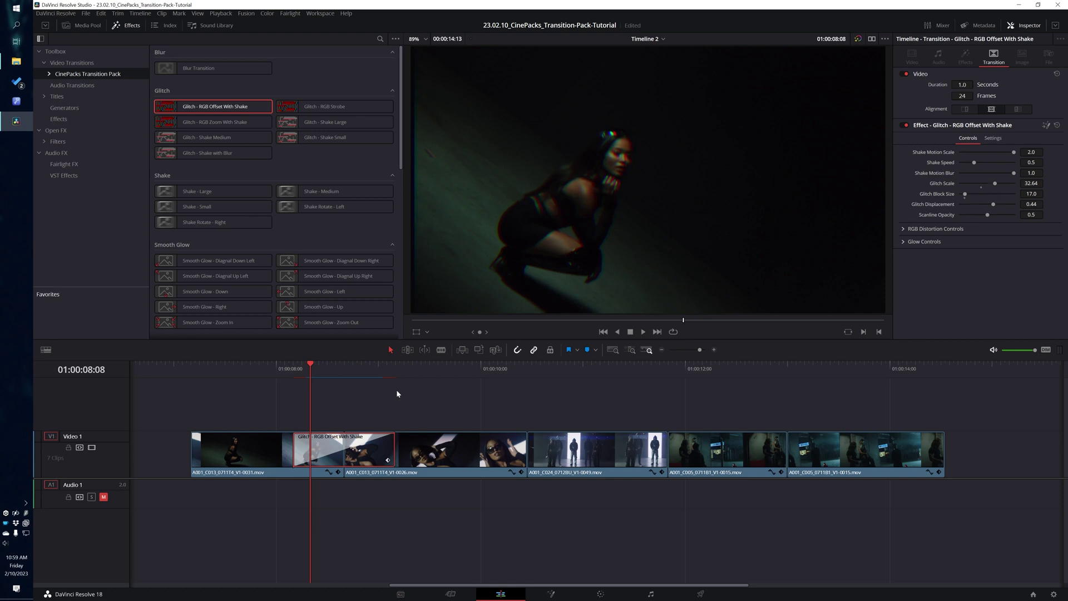
pyautogui.press('space')
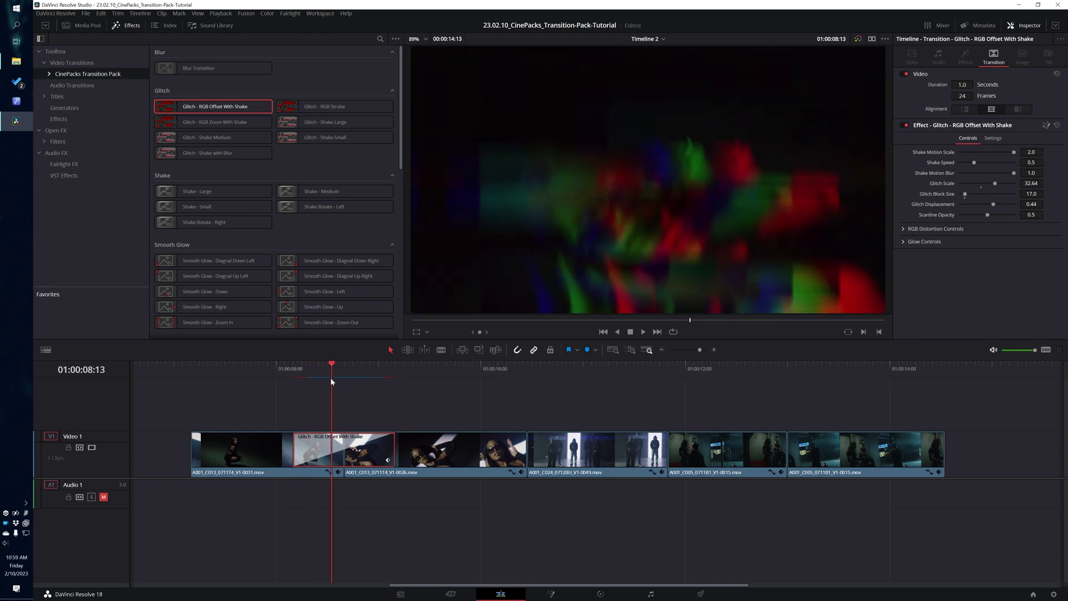
# Expand the transition's RGB Distortion Controls and set the Red, Green and Blue Offset to 0.0.
pyautogui.moveTo(331, 378); pyautogui.dragTo(319, 372)
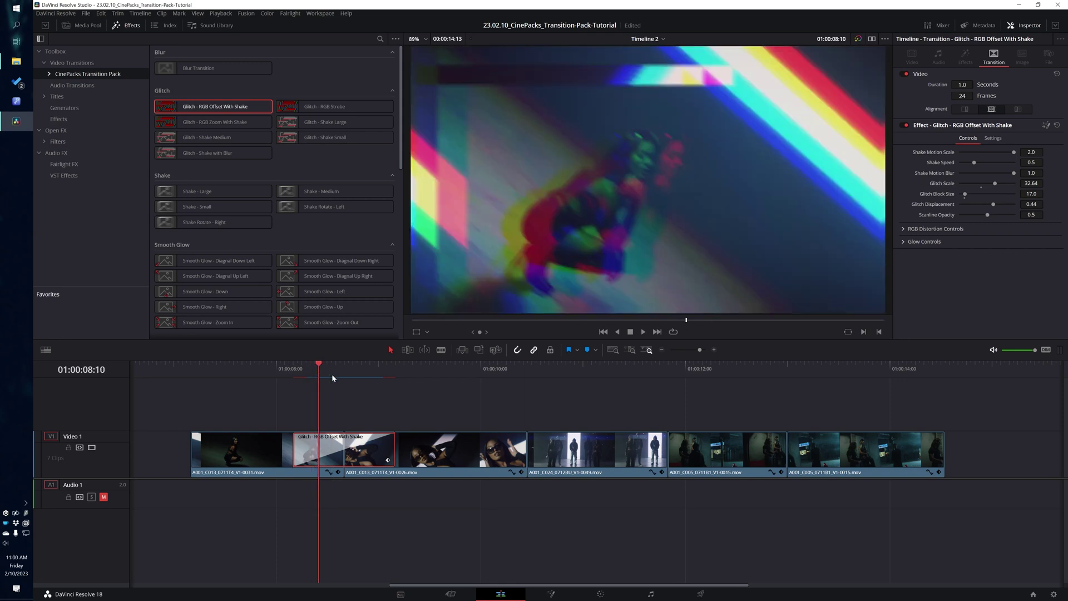
pyautogui.click(903, 228)
pyautogui.click(988, 274)
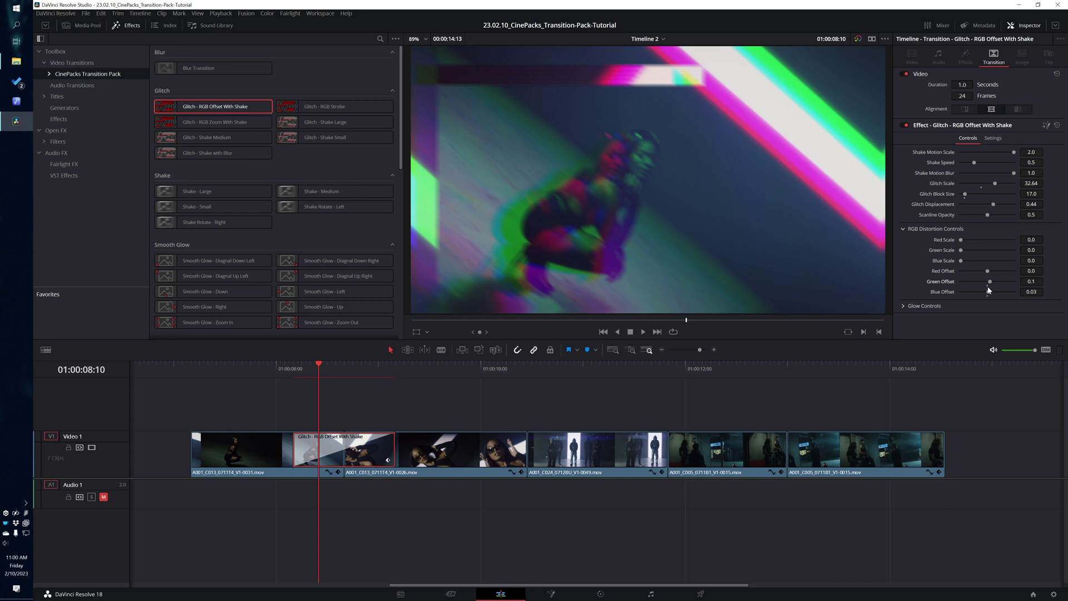
pyautogui.moveTo(990, 282); pyautogui.dragTo(988, 281)
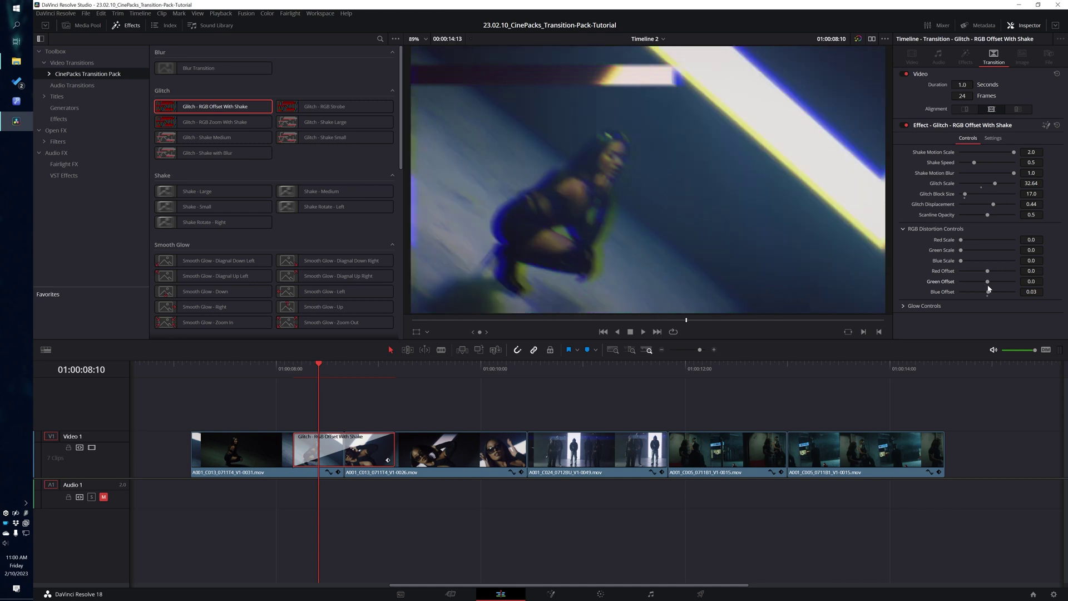
pyautogui.doubleClick(952, 293)
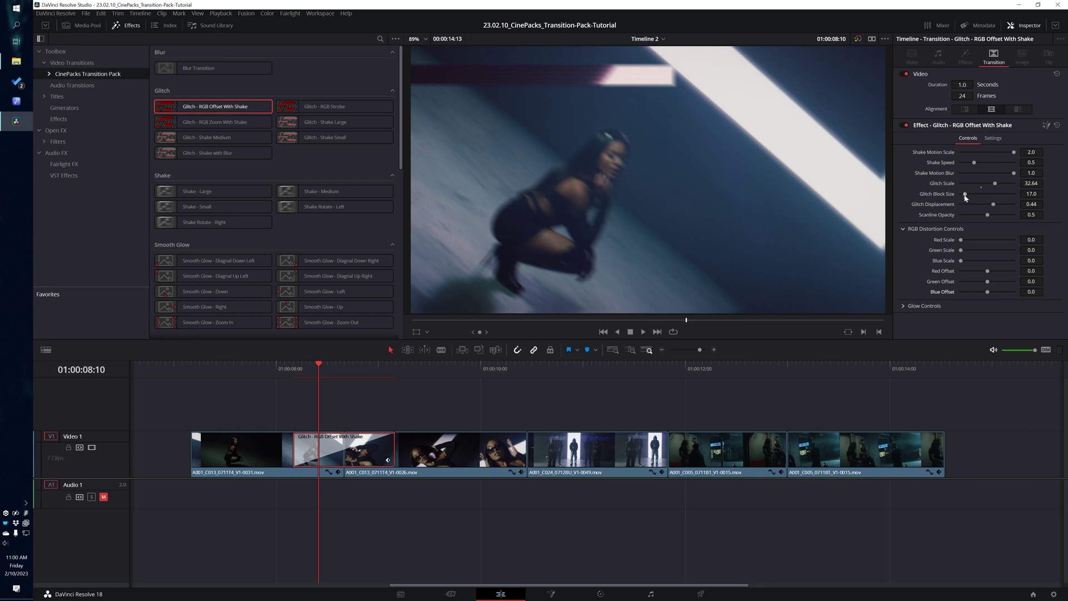
# Try different Glitch Block Size values, from about 40 down to 16.79, and scrub through the transition.
pyautogui.moveTo(965, 194); pyautogui.dragTo(988, 195)
pyautogui.moveTo(999, 196); pyautogui.dragTo(971, 197)
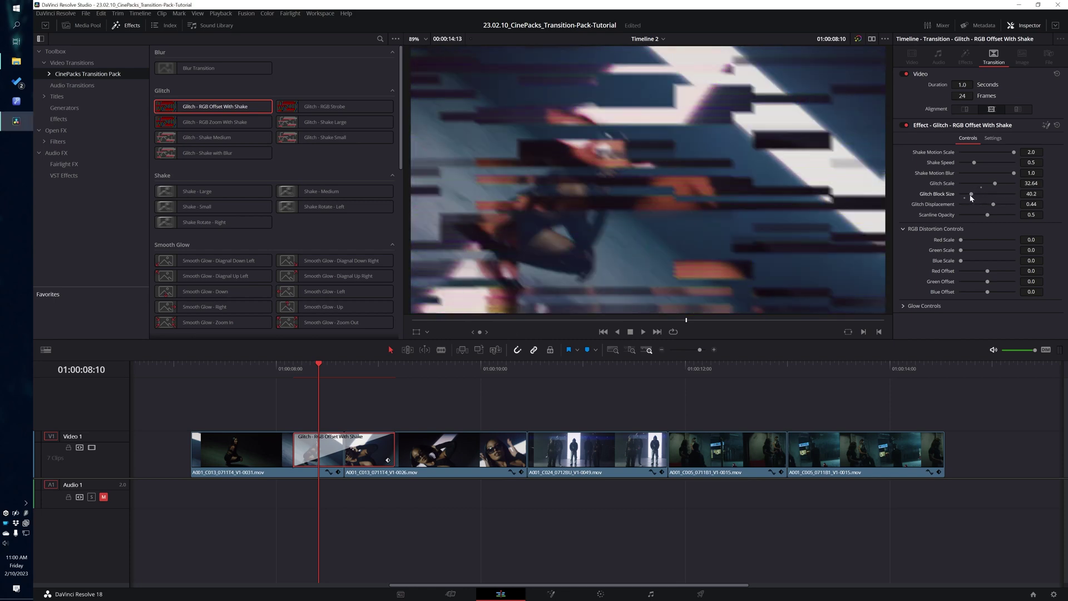
pyautogui.press('super')
pyautogui.press('super')
pyautogui.moveTo(973, 193); pyautogui.dragTo(957, 196)
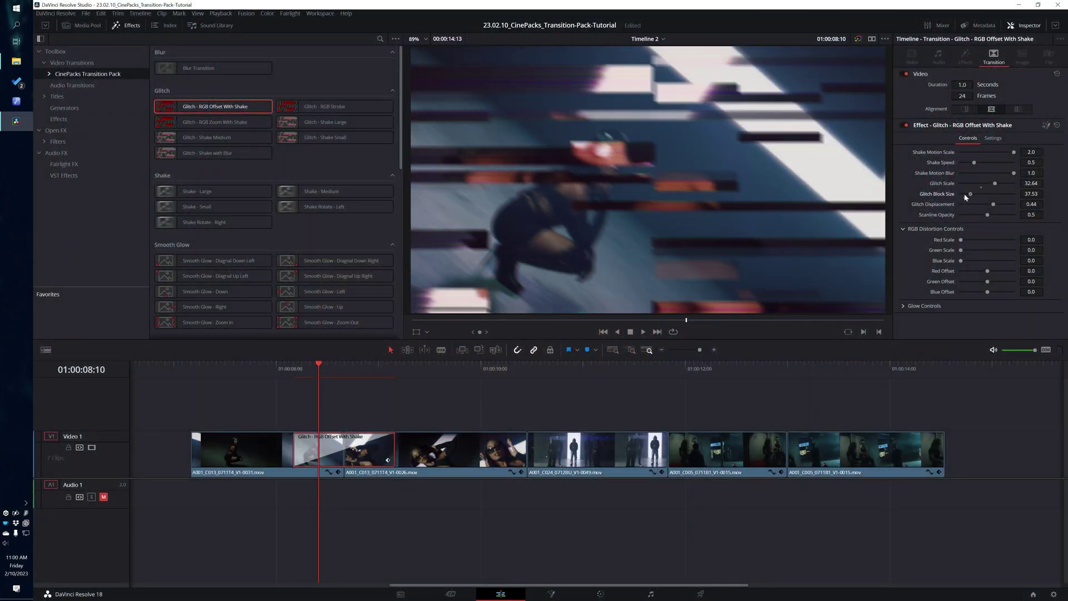
pyautogui.click(966, 195)
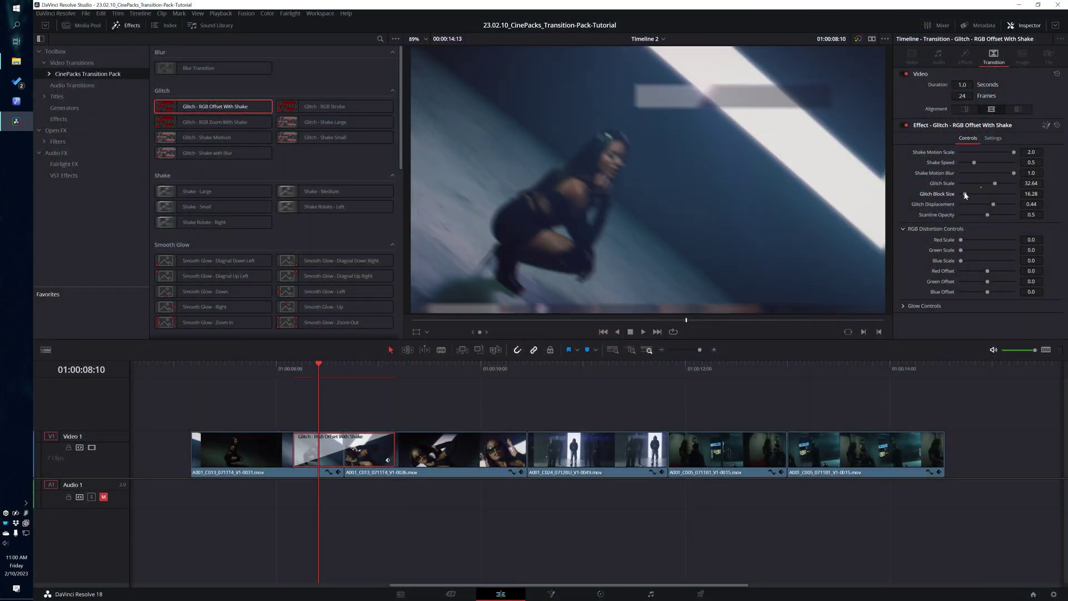
pyautogui.moveTo(966, 194); pyautogui.dragTo(969, 194)
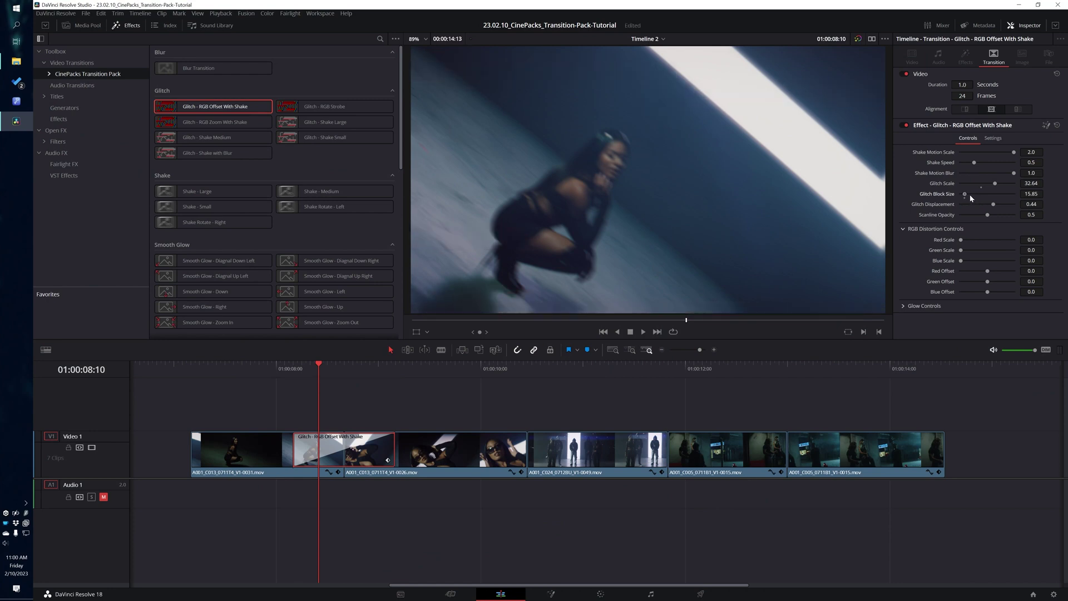
pyautogui.click(332, 367)
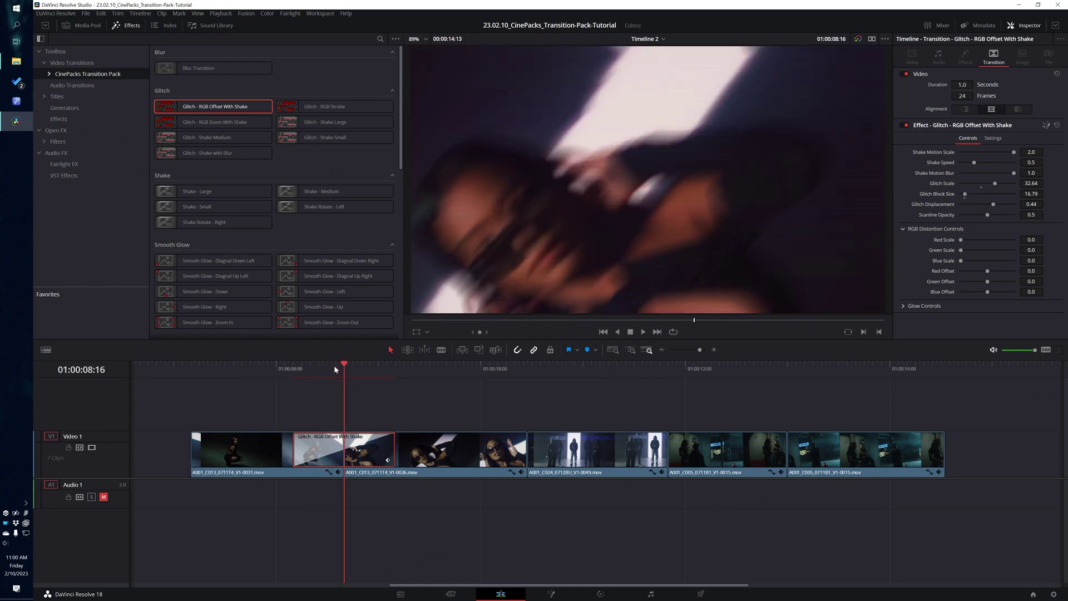
pyautogui.moveTo(332, 369); pyautogui.dragTo(328, 365)
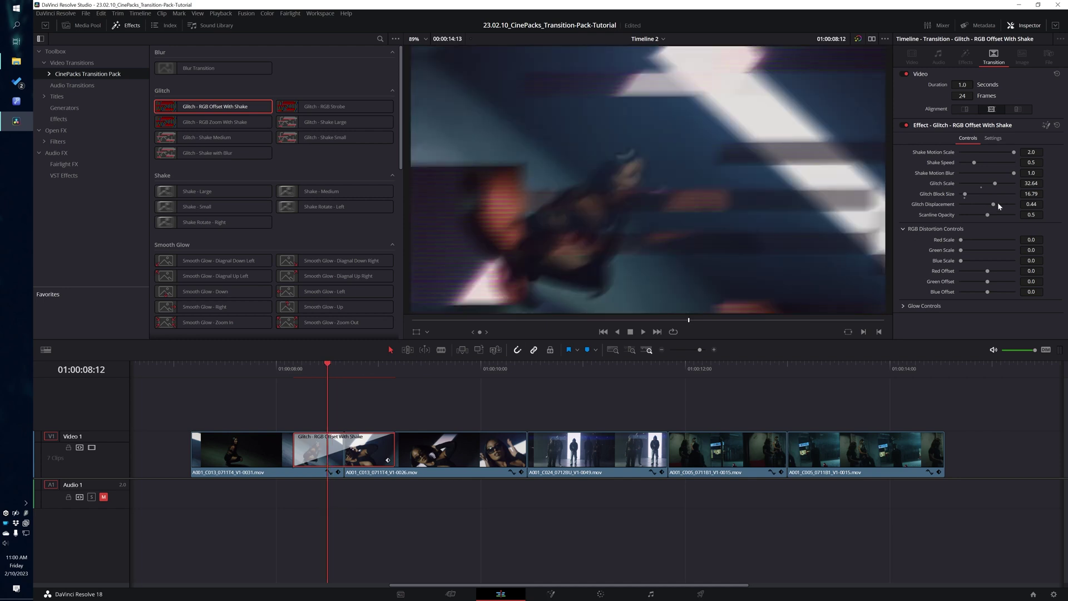
# Try a Glitch Block Size of 5.7, save the project and play the transition back.
pyautogui.moveTo(965, 195)
pyautogui.mouseDown()
pyautogui.moveTo(934, 197)
pyautogui.moveTo(964, 198)
pyautogui.mouseUp()
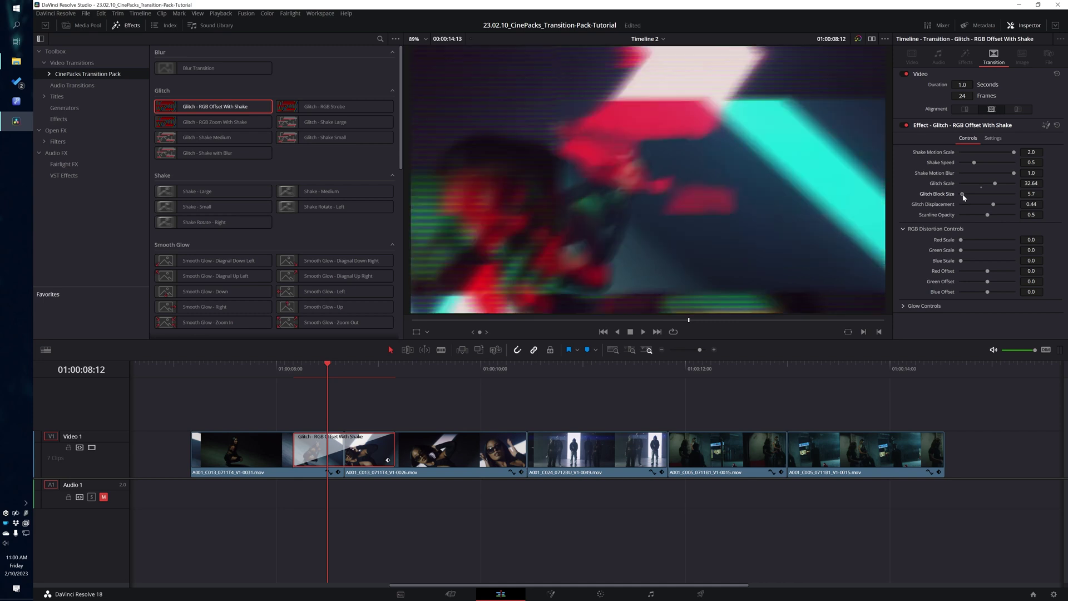
pyautogui.hotkey('ctrl', 's')
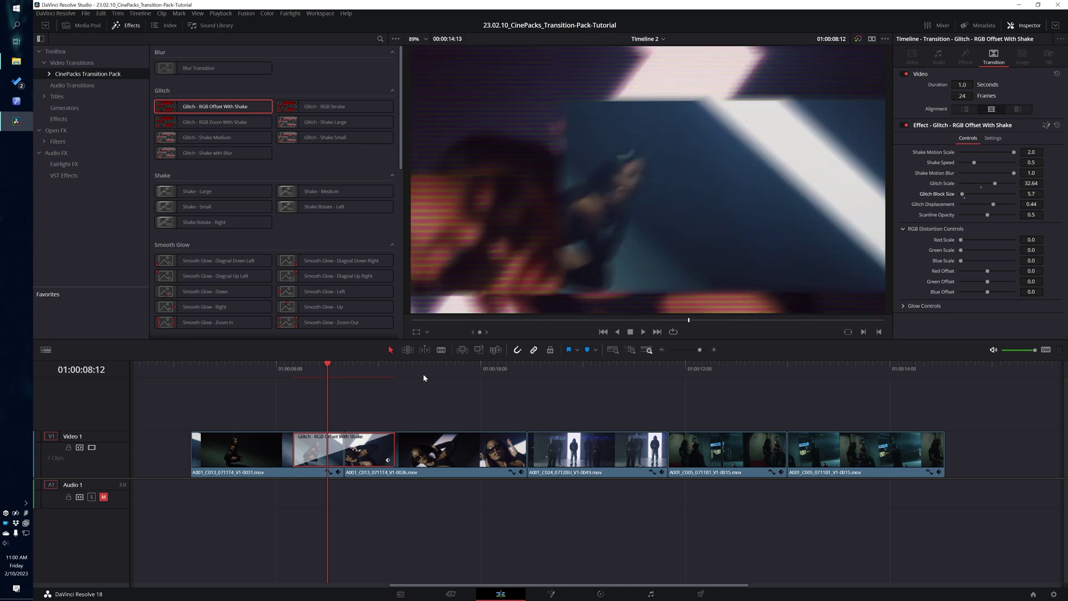
pyautogui.click(307, 368)
pyautogui.press('space')
pyautogui.click(309, 368)
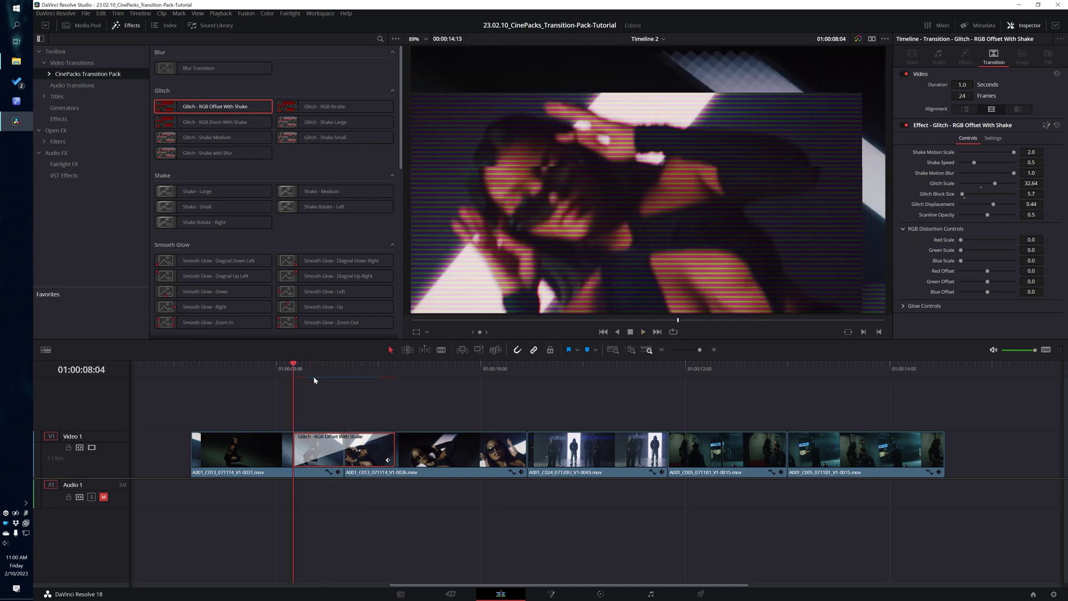
pyautogui.press('space')
pyautogui.moveTo(316, 372); pyautogui.dragTo(328, 372)
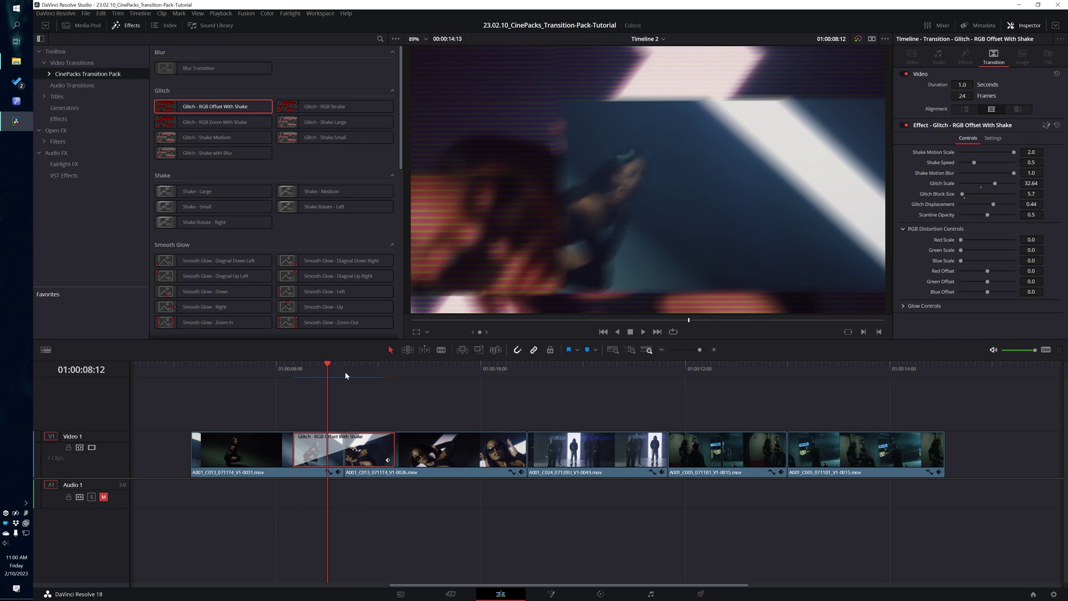
# Set the Glitch Block Size to 15.0 and scrub across the transition to check the glitch blocks.
pyautogui.moveTo(328, 369); pyautogui.dragTo(332, 369)
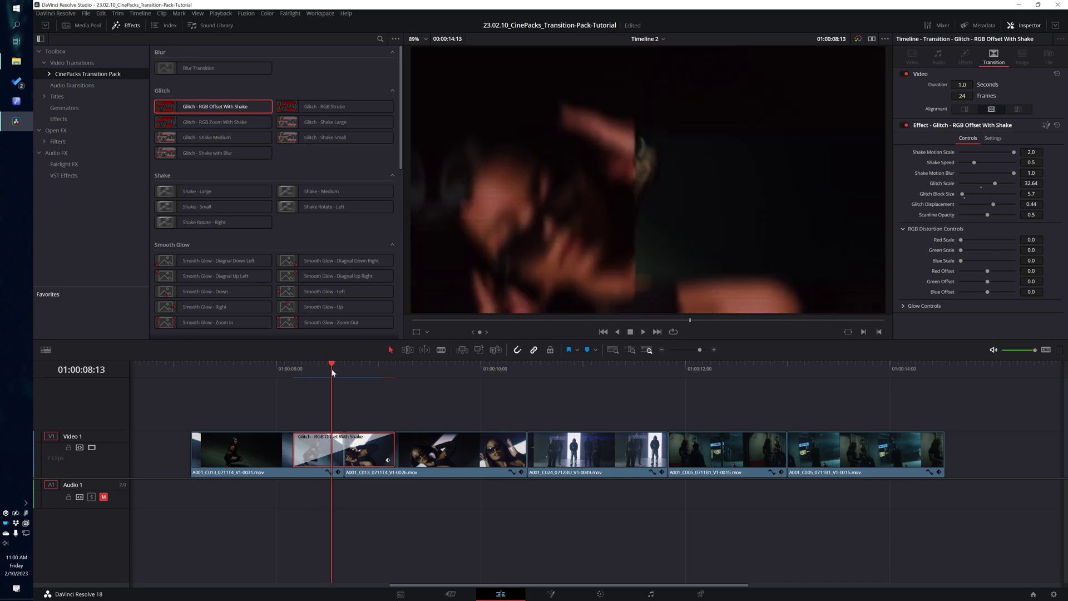
pyautogui.click(965, 195)
pyautogui.moveTo(327, 370); pyautogui.dragTo(358, 366)
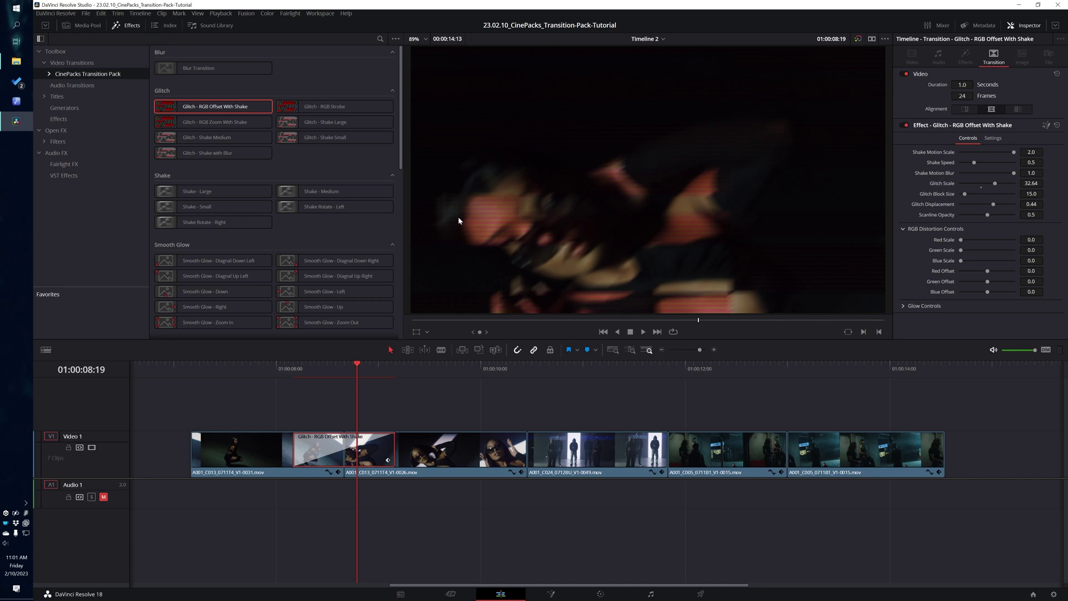
# Try out the transition's Glitch Displacement and Scanline Opacity, leaving them at 0.44 and 0.5.
pyautogui.click(994, 204)
pyautogui.moveTo(998, 206)
pyautogui.mouseDown()
pyautogui.moveTo(990, 212)
pyautogui.moveTo(1018, 206)
pyautogui.moveTo(971, 216)
pyautogui.moveTo(1005, 202)
pyautogui.moveTo(988, 211)
pyautogui.mouseUp()
pyautogui.moveTo(988, 215)
pyautogui.mouseDown()
pyautogui.moveTo(997, 215)
pyautogui.moveTo(932, 225)
pyautogui.moveTo(1005, 223)
pyautogui.moveTo(941, 224)
pyautogui.moveTo(990, 223)
pyautogui.mouseUp()
# Try the RGB scale distortion with Red Scale 0.425, Green Scale 0.118 and Blue Scale 0.0, and play back the transition.
pyautogui.moveTo(343, 372); pyautogui.dragTo(325, 373)
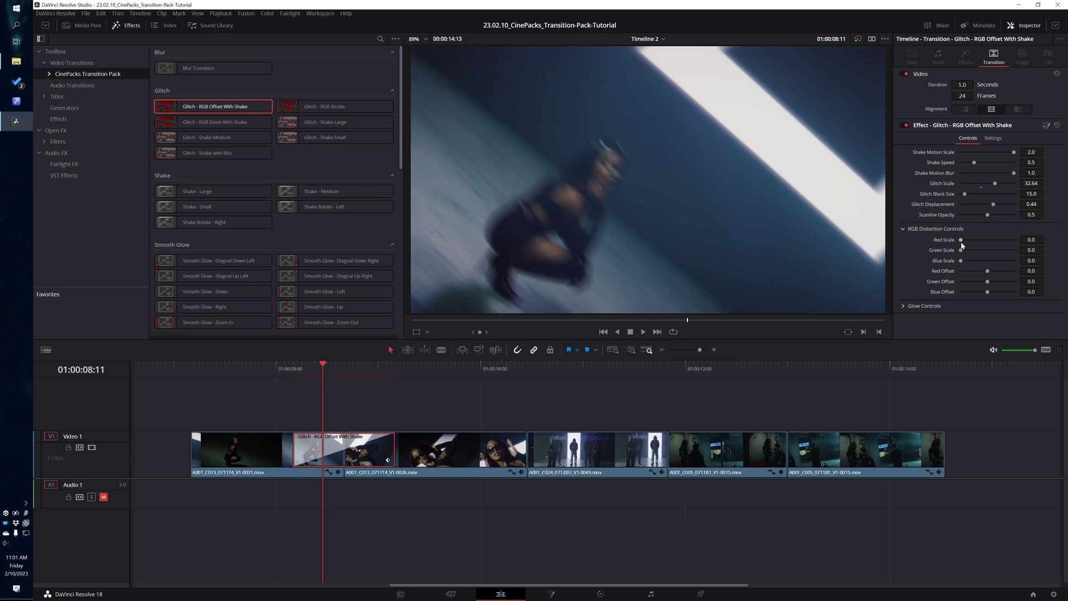
pyautogui.moveTo(962, 243); pyautogui.dragTo(968, 267)
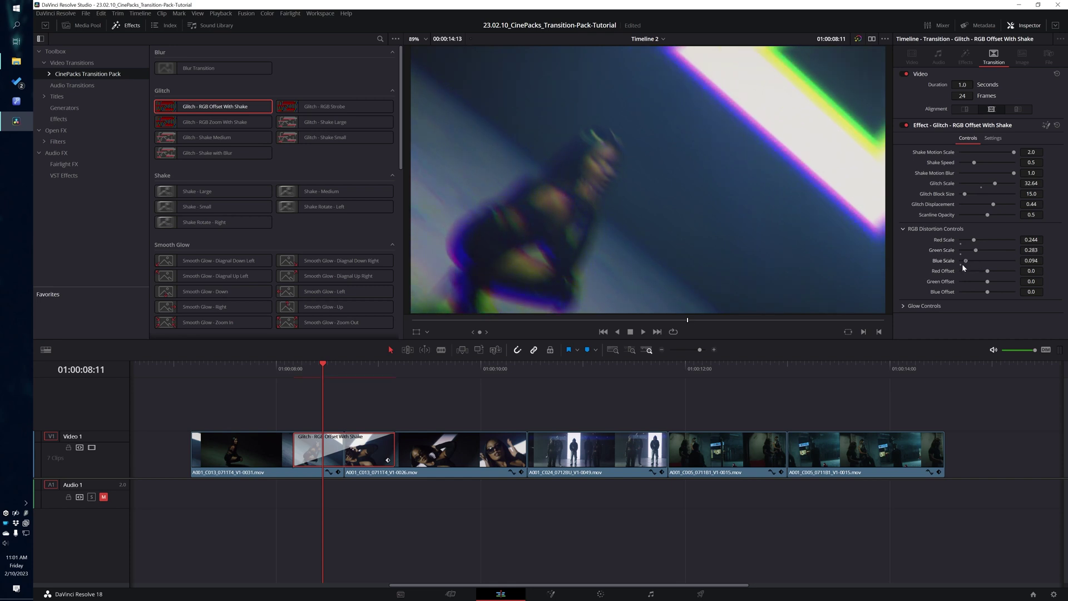
pyautogui.moveTo(975, 250); pyautogui.dragTo(980, 241)
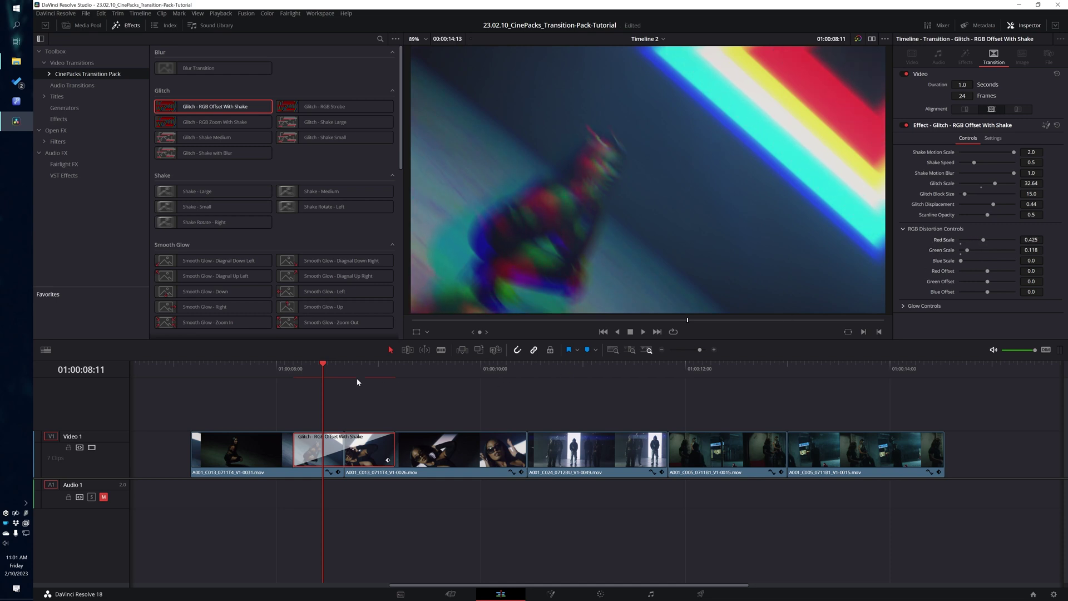
pyautogui.click(290, 370)
pyautogui.press('space')
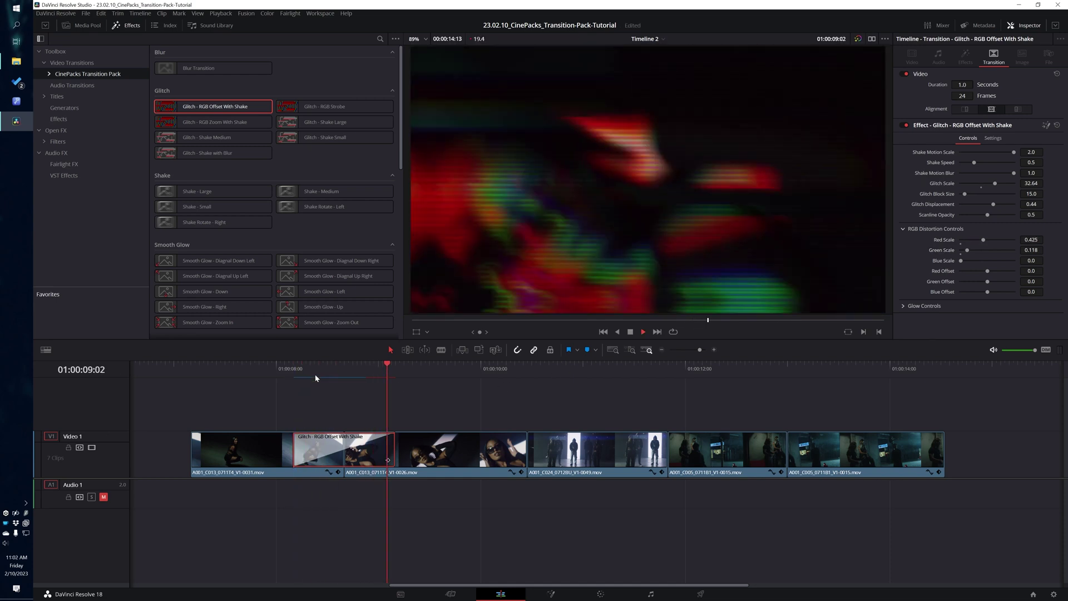
pyautogui.click(297, 366)
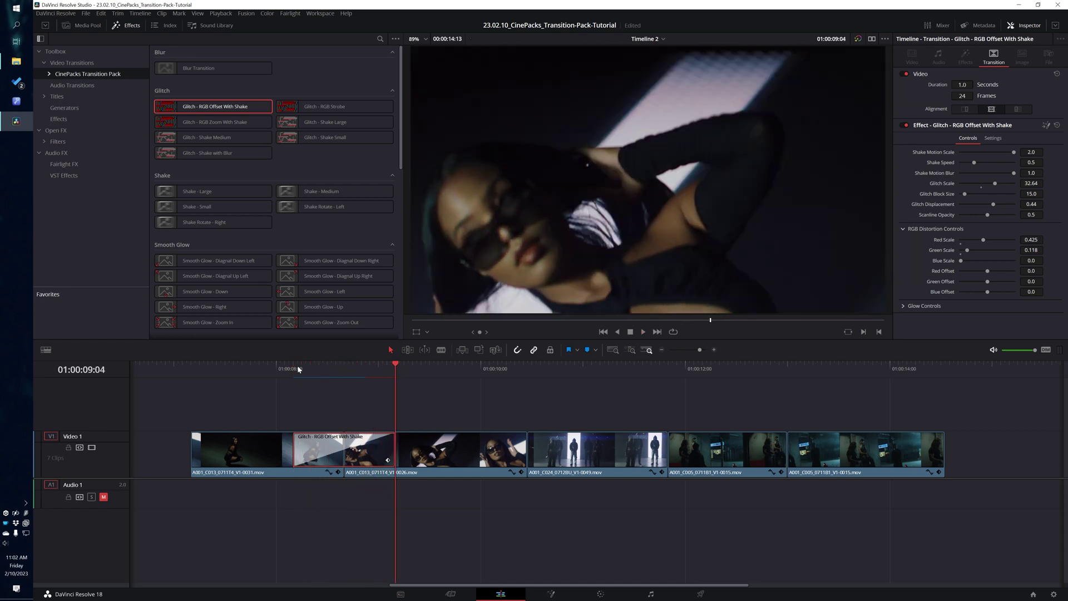
pyautogui.click(297, 366)
pyautogui.moveTo(297, 368); pyautogui.dragTo(319, 383)
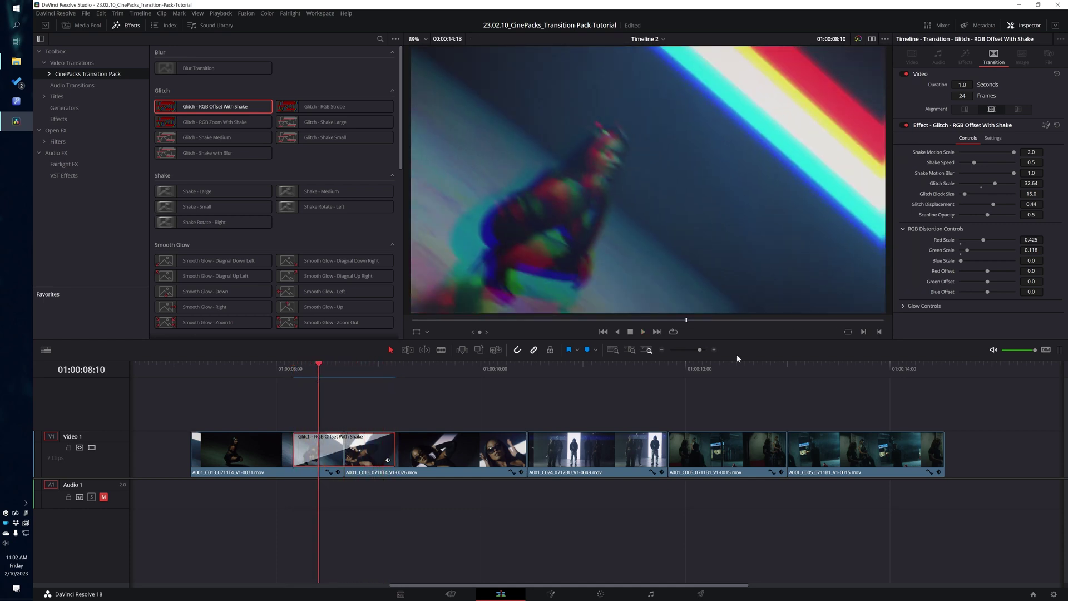
# Zero the Red and Green Scale, set Red Offset to 0.24, Green Offset to -0.2 and Blue Offset to 0.25, and play the transition.
pyautogui.moveTo(962, 246); pyautogui.dragTo(963, 252)
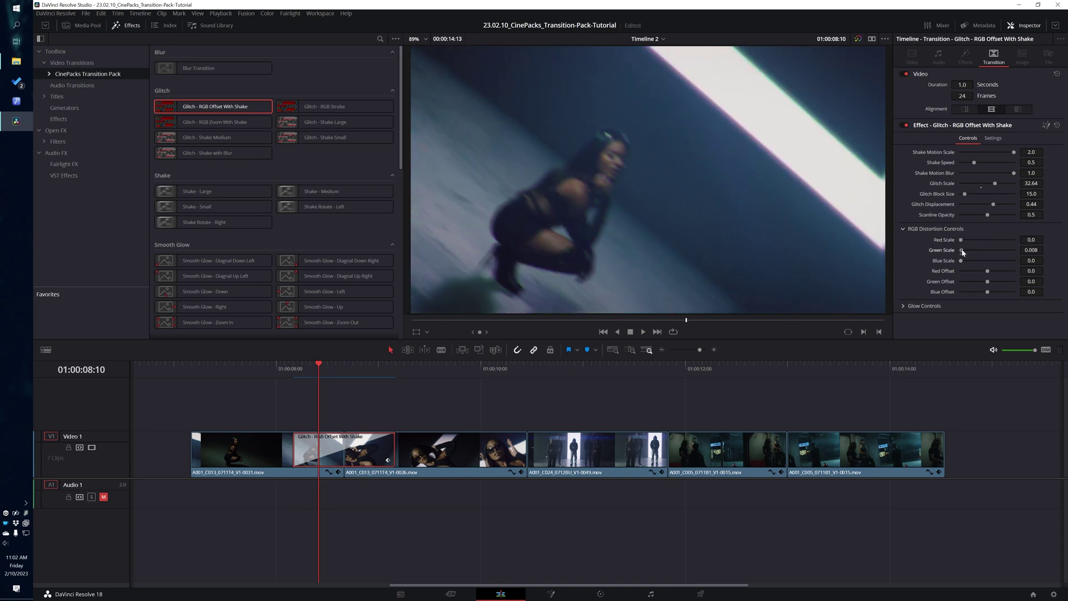
pyautogui.click(962, 255)
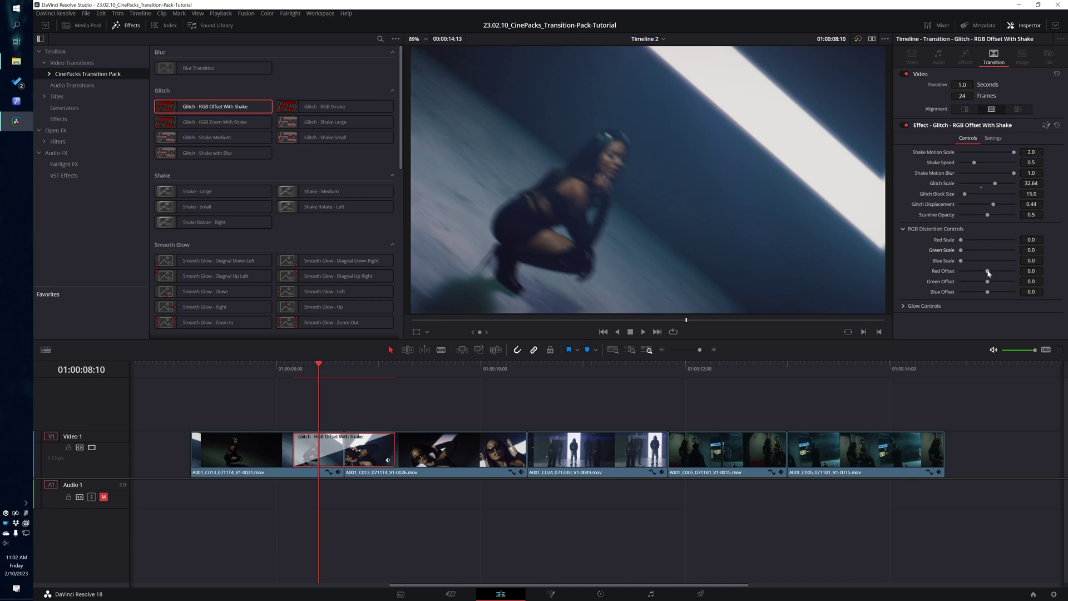
pyautogui.moveTo(988, 273)
pyautogui.mouseDown()
pyautogui.moveTo(979, 284)
pyautogui.moveTo(996, 293)
pyautogui.mouseUp()
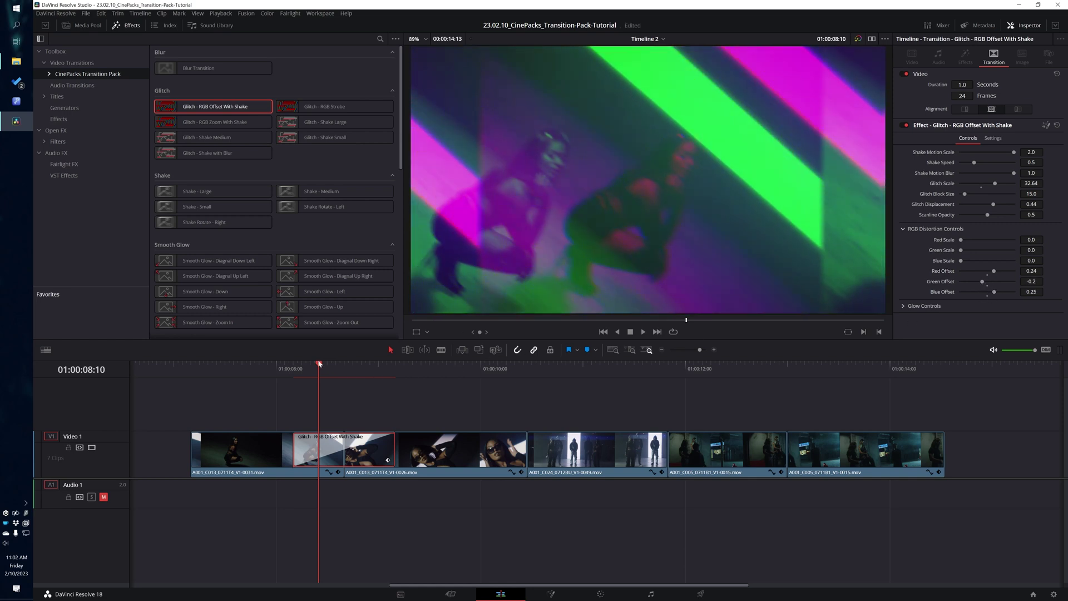
pyautogui.click(298, 375)
pyautogui.press('space')
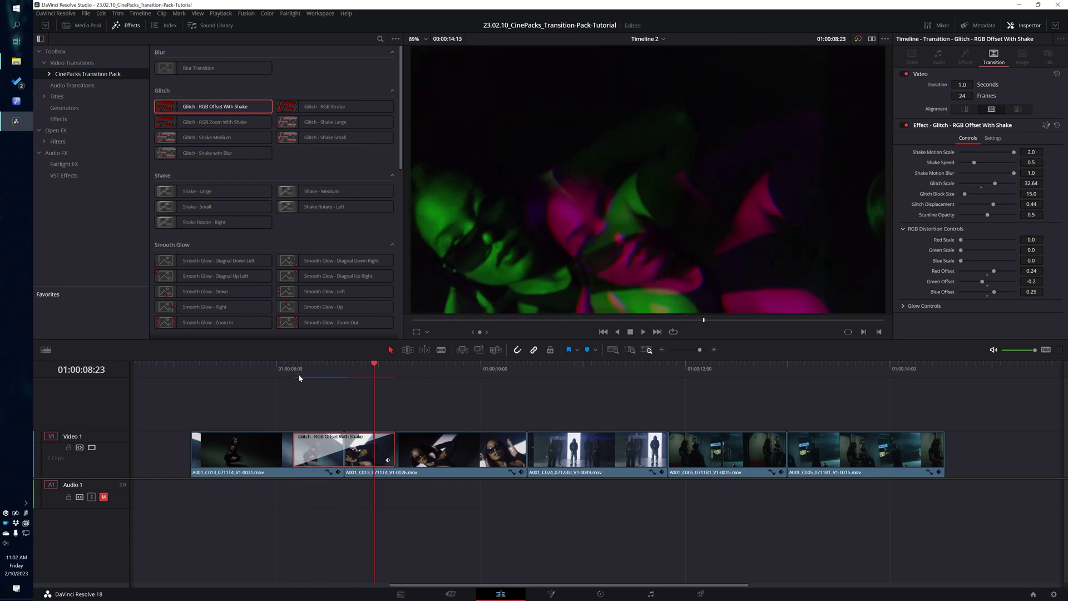
pyautogui.click(298, 374)
pyautogui.press('space')
pyautogui.click(302, 374)
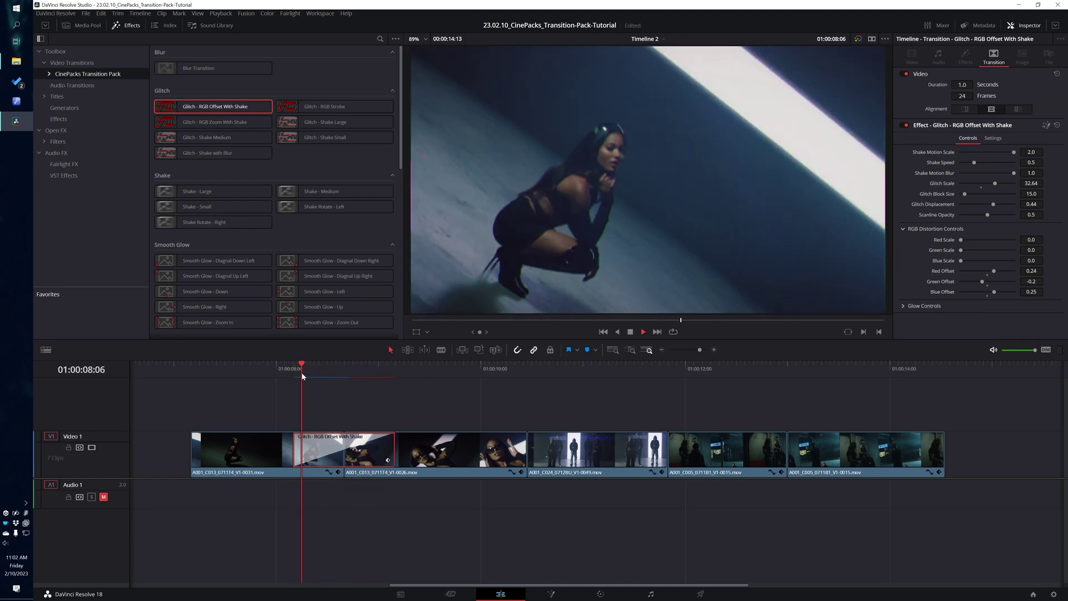
# Expand the transition's Glow Controls, set Glow Amount to 1.0 and play back the transition.
pyautogui.press('space')
pyautogui.click(904, 306)
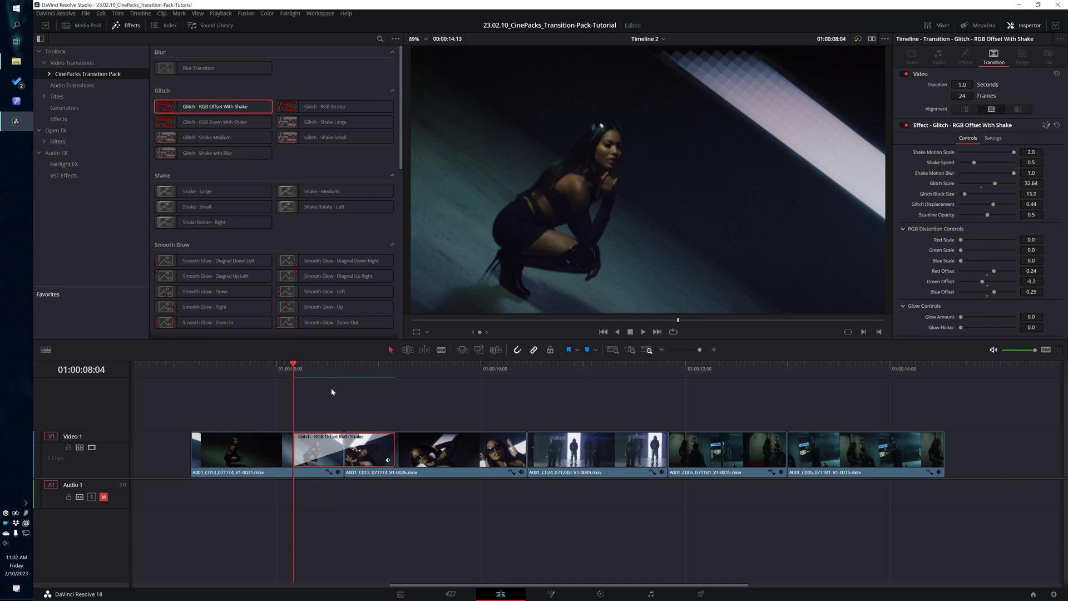
pyautogui.moveTo(312, 366); pyautogui.dragTo(322, 366)
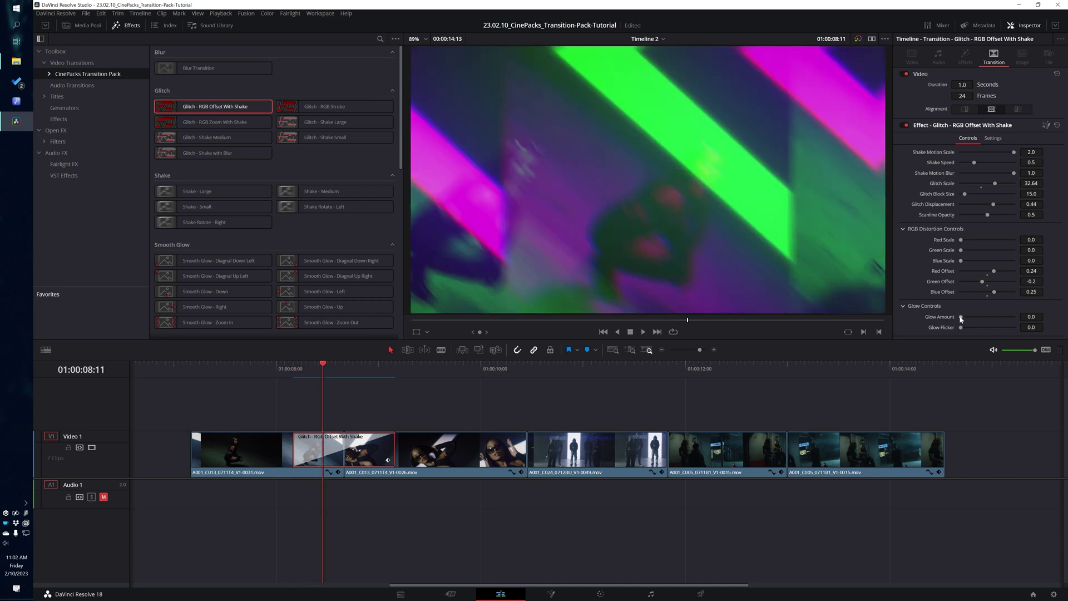
pyautogui.moveTo(962, 317); pyautogui.dragTo(1033, 325)
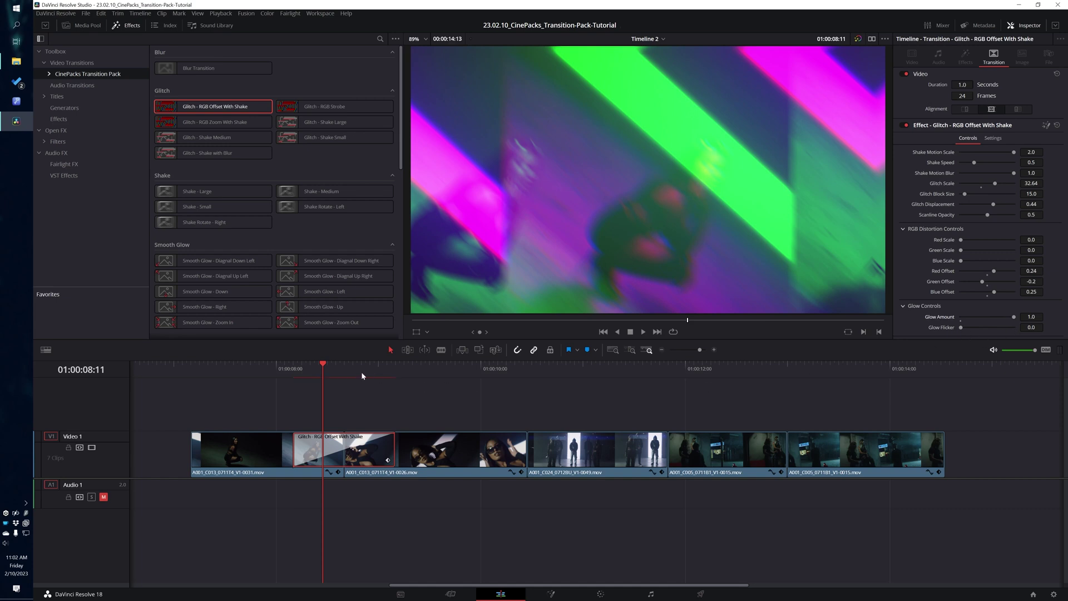
pyautogui.click(319, 366)
pyautogui.press('space')
pyautogui.click(301, 367)
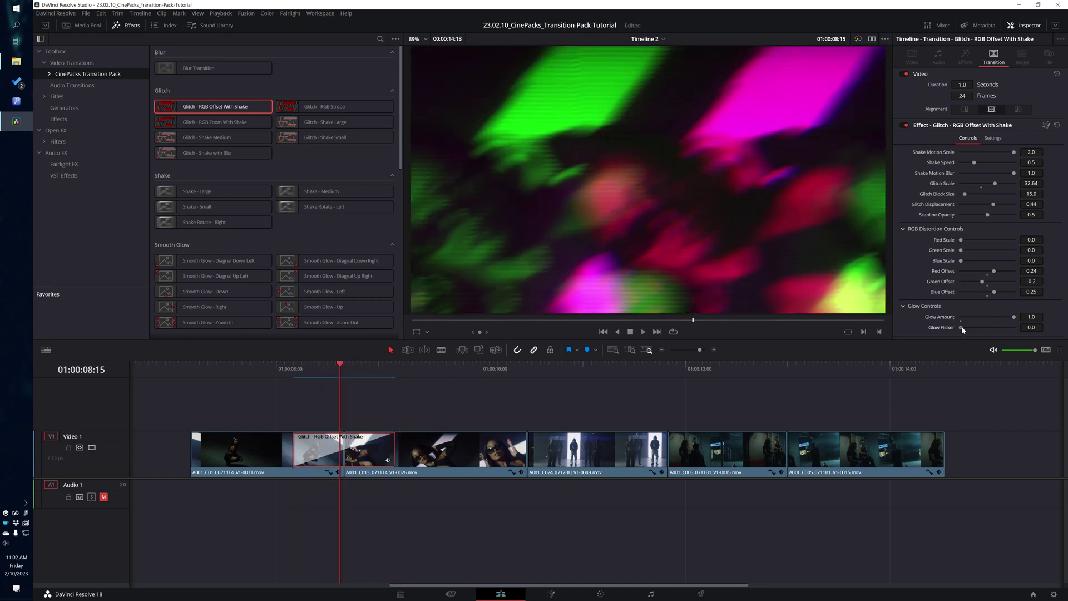
# Set the Glow Flicker to 3.5 and replay the glitch transition to check the flickering.
pyautogui.moveTo(961, 328); pyautogui.dragTo(1027, 331)
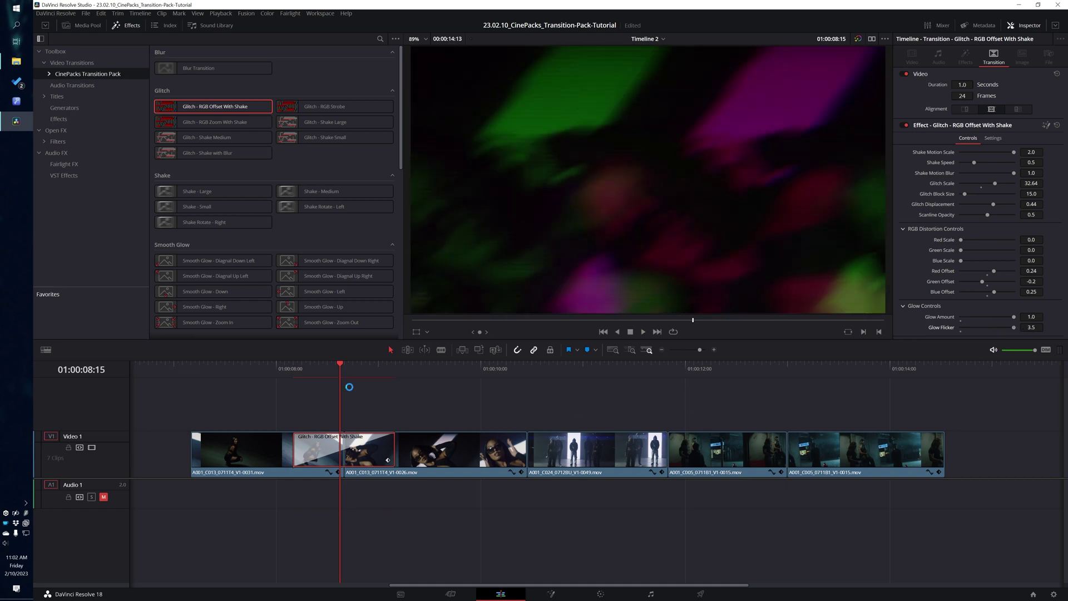
pyautogui.click(292, 370)
pyautogui.press('space')
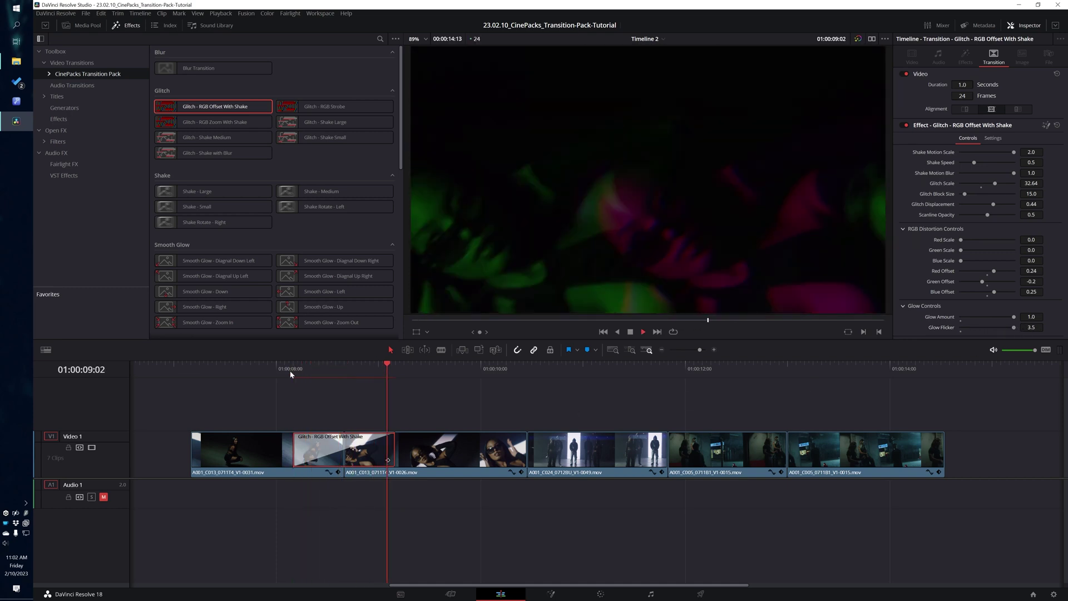
pyautogui.click(290, 370)
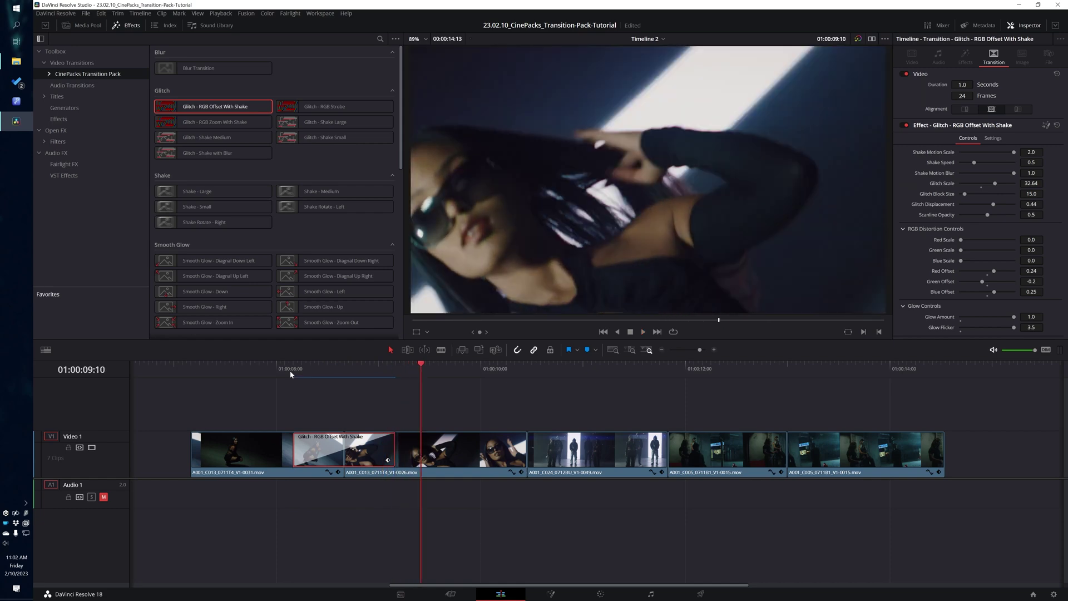
pyautogui.click(290, 371)
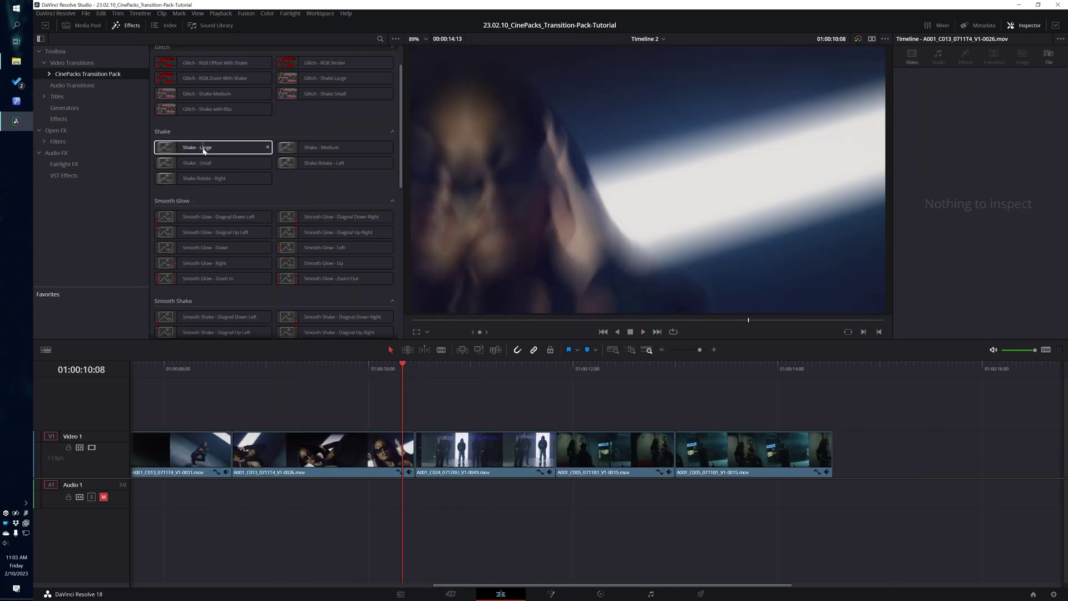
# Apply the Shake - Large transition to the cut between clips V1-0026 and V1-0049, then play and scrub through it.
pyautogui.moveTo(200, 148); pyautogui.dragTo(411, 436)
pyautogui.moveTo(383, 369)
pyautogui.mouseDown()
pyautogui.moveTo(364, 369)
pyautogui.moveTo(399, 371)
pyautogui.mouseUp()
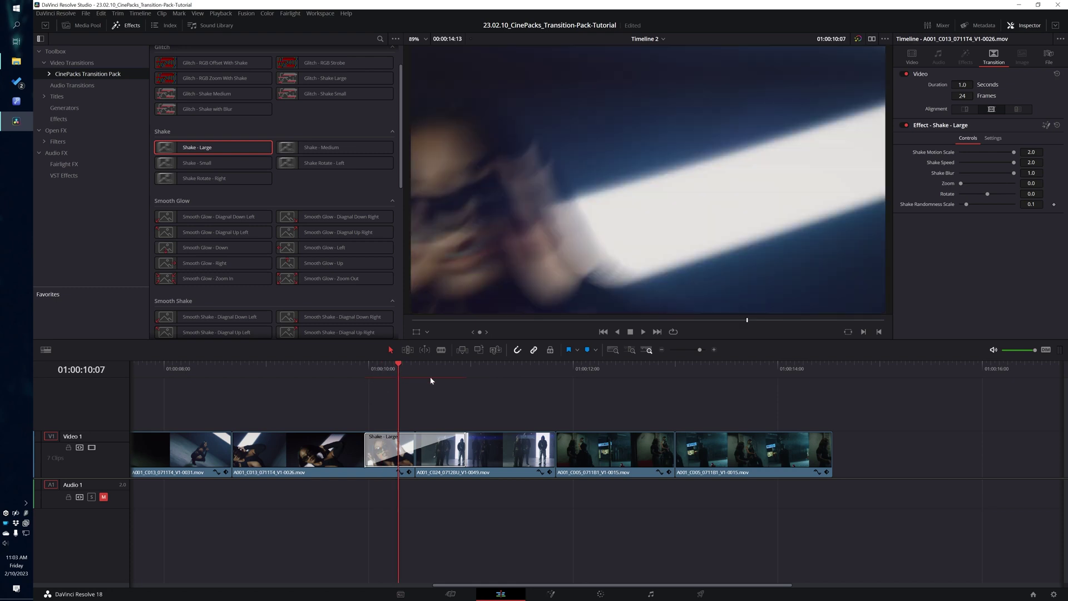
pyautogui.click(363, 370)
pyautogui.press('space')
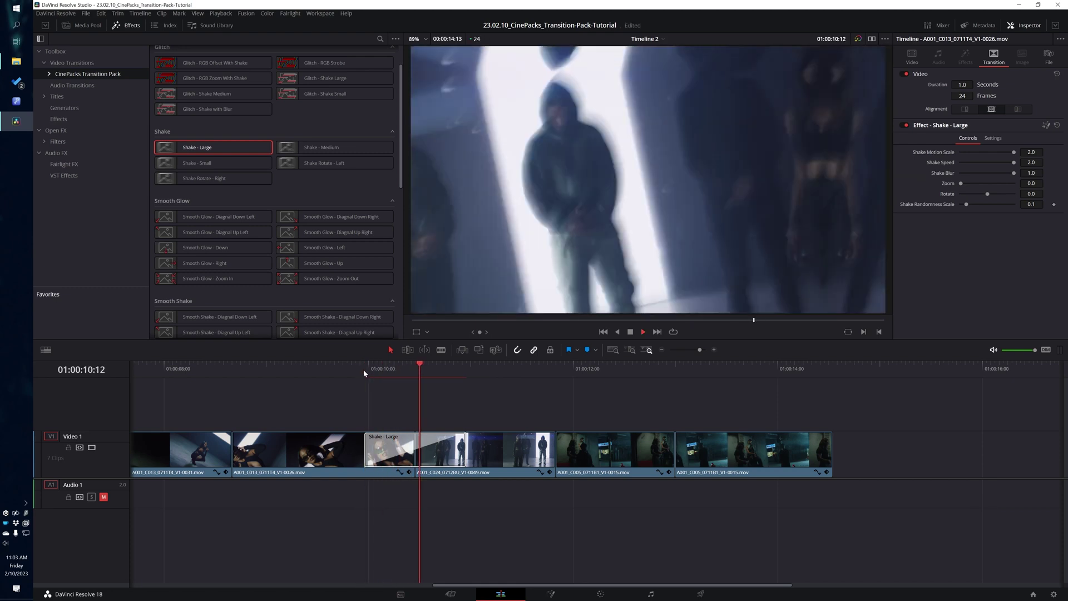
pyautogui.click(365, 369)
pyautogui.moveTo(366, 372); pyautogui.dragTo(428, 369)
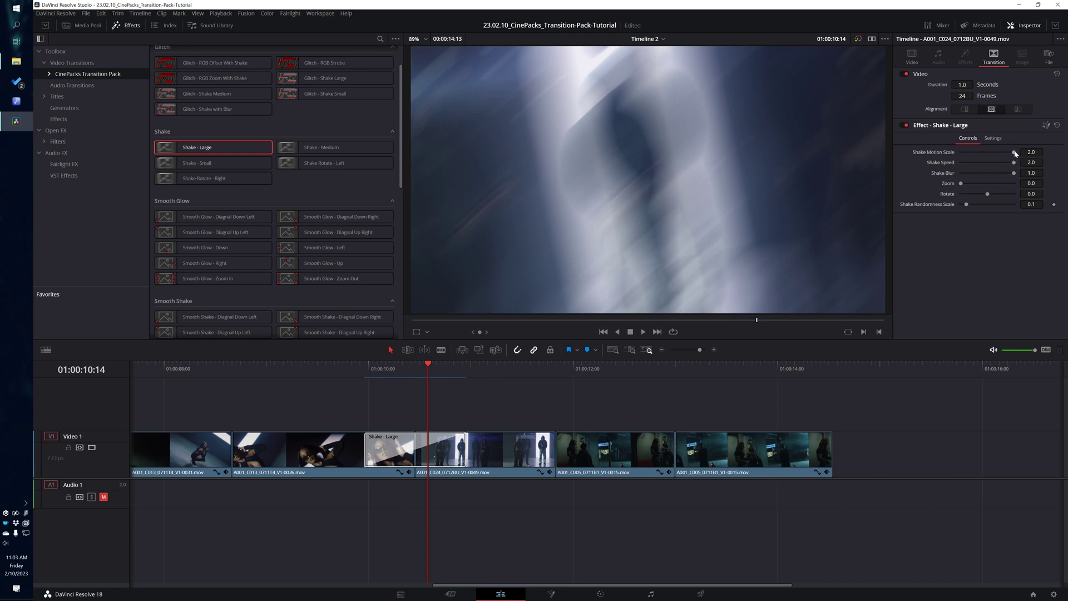
# Set the Shake Motion Scale to 0.724, play back the transition and leave Shake Speed at 2.0.
pyautogui.moveTo(1015, 153); pyautogui.dragTo(981, 160)
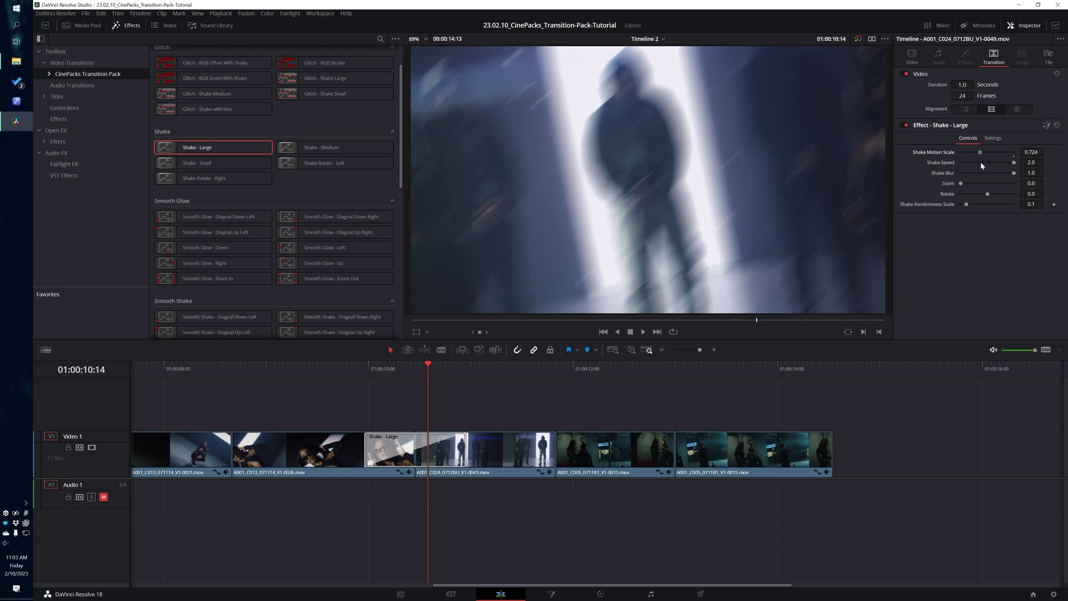
pyautogui.click(377, 372)
pyautogui.press('space')
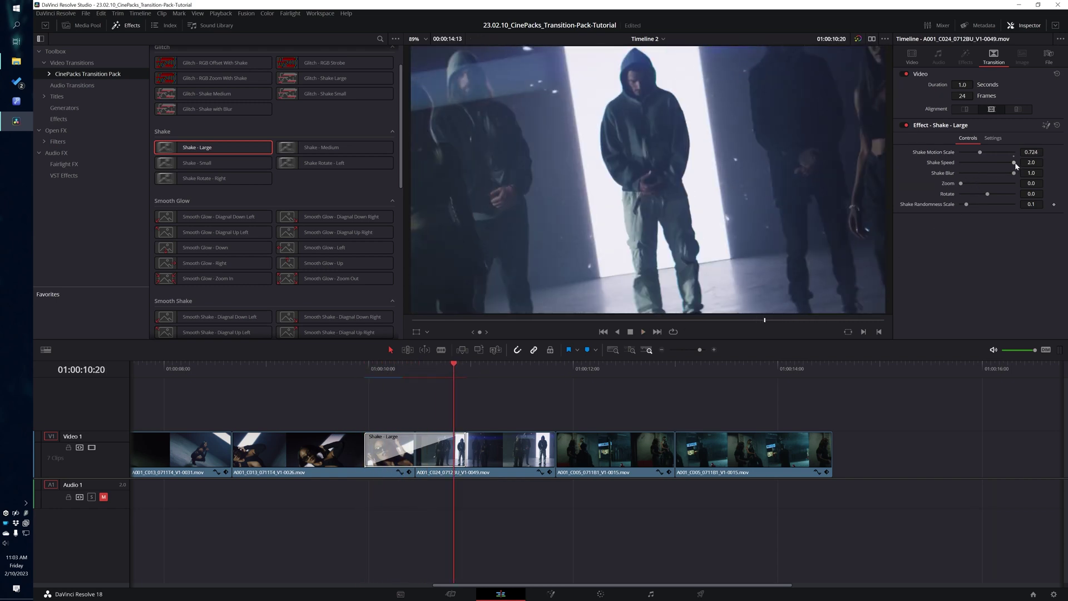
pyautogui.moveTo(1016, 166)
pyautogui.mouseDown()
pyautogui.moveTo(1005, 169)
pyautogui.moveTo(1015, 172)
pyautogui.mouseUp()
# Try a Zoom of 1.22 on the Shake - Large transition and play it back repeatedly.
pyautogui.click(398, 445)
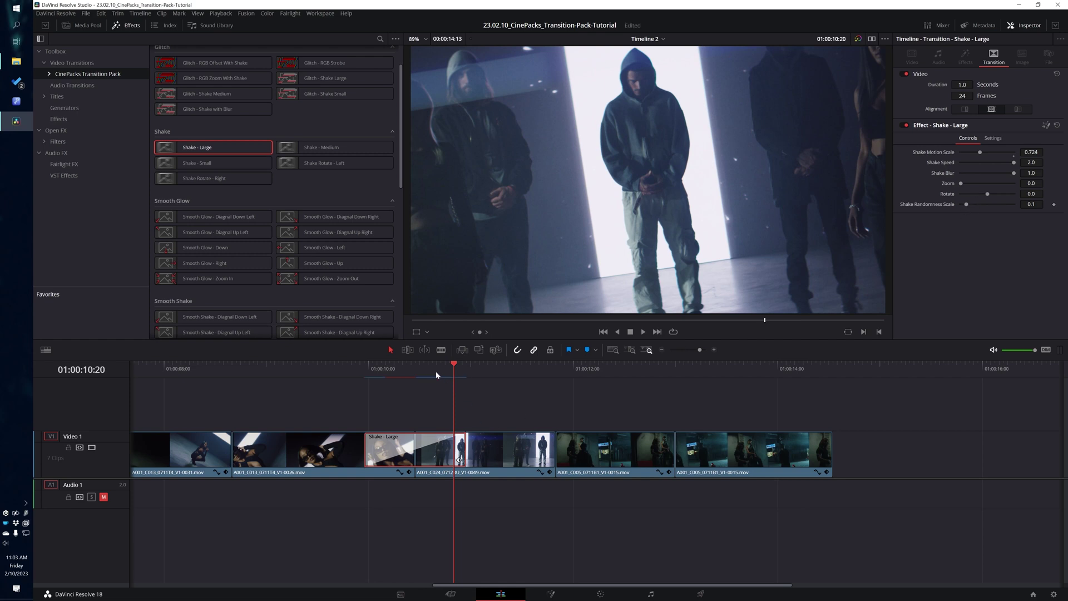
pyautogui.click(390, 368)
pyautogui.moveTo(403, 369); pyautogui.dragTo(401, 374)
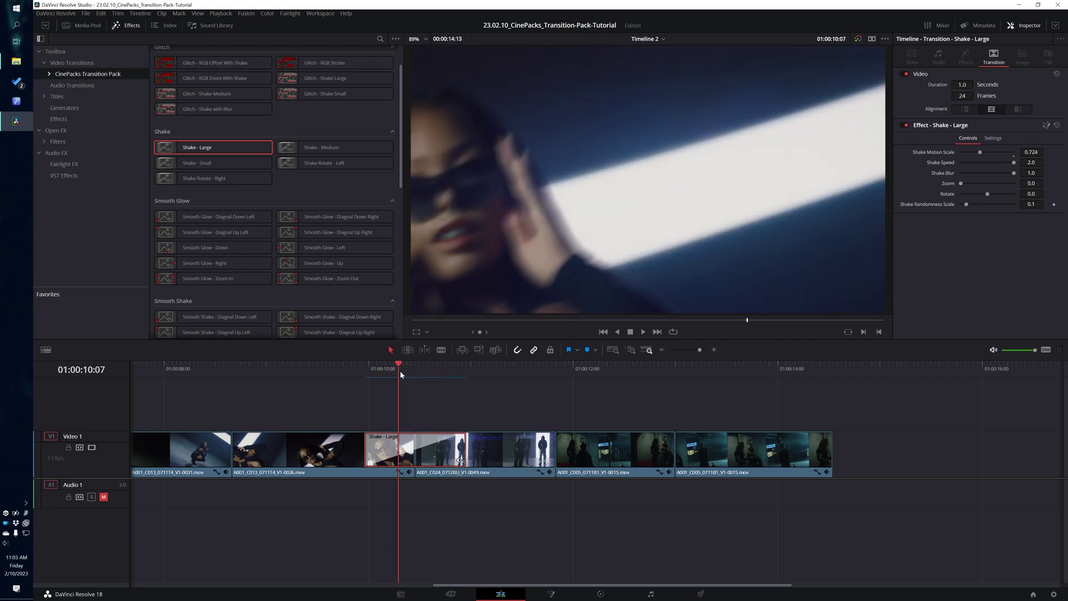
pyautogui.moveTo(962, 184); pyautogui.dragTo(974, 184)
pyautogui.click(365, 368)
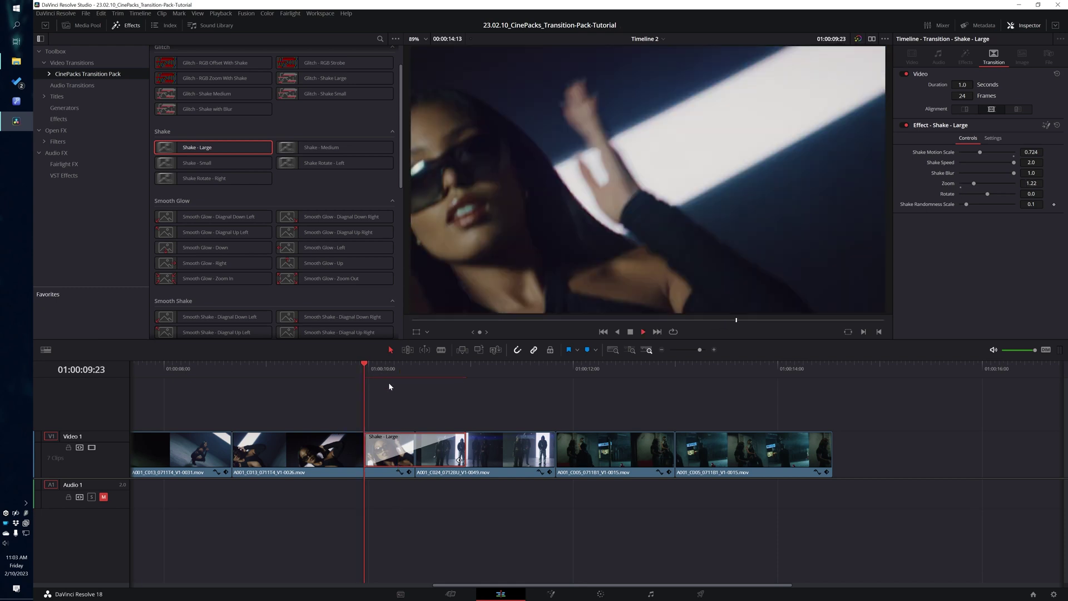
pyautogui.press('space')
pyautogui.press('space')
pyautogui.click(364, 369)
pyautogui.press('space')
pyautogui.press('space')
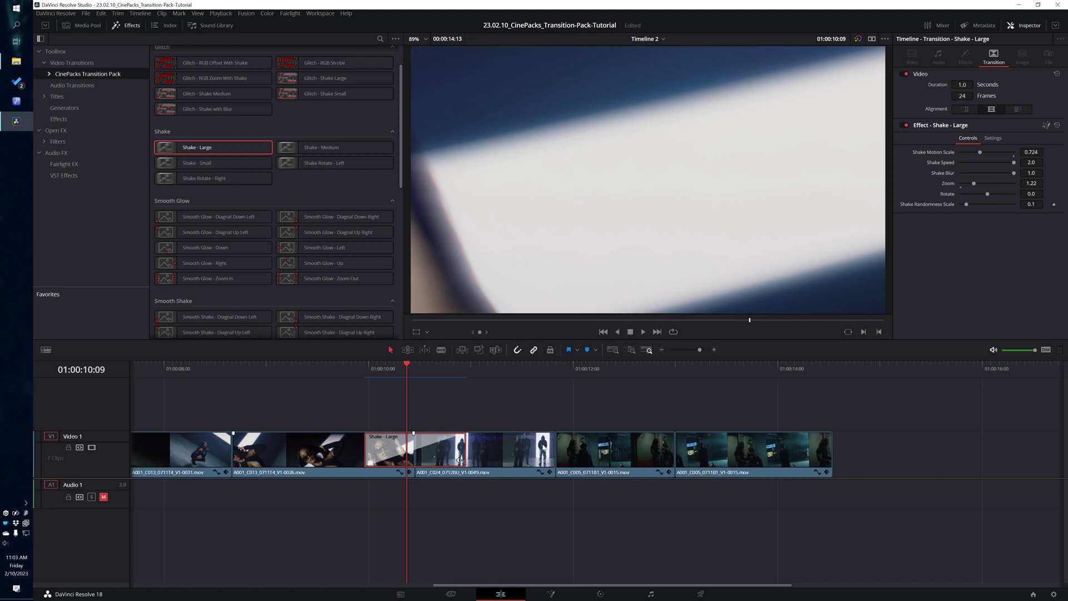
# Move the Shake - Large transition to the cut between the last two clips and play it back.
pyautogui.moveTo(544, 447); pyautogui.dragTo(672, 448)
pyautogui.click(638, 372)
pyautogui.press('space')
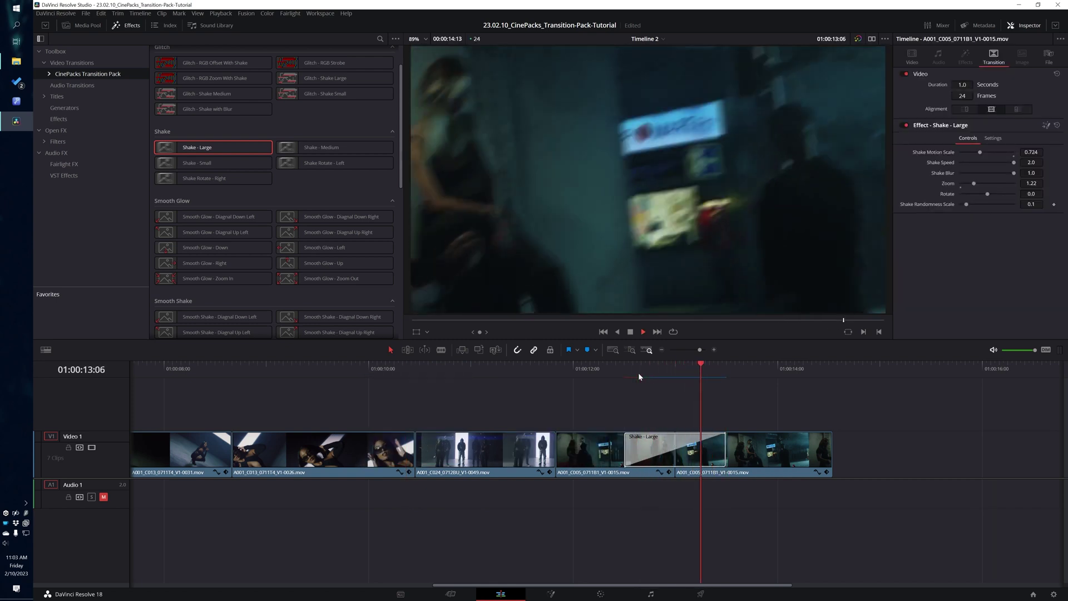
pyautogui.press('space')
pyautogui.click(625, 373)
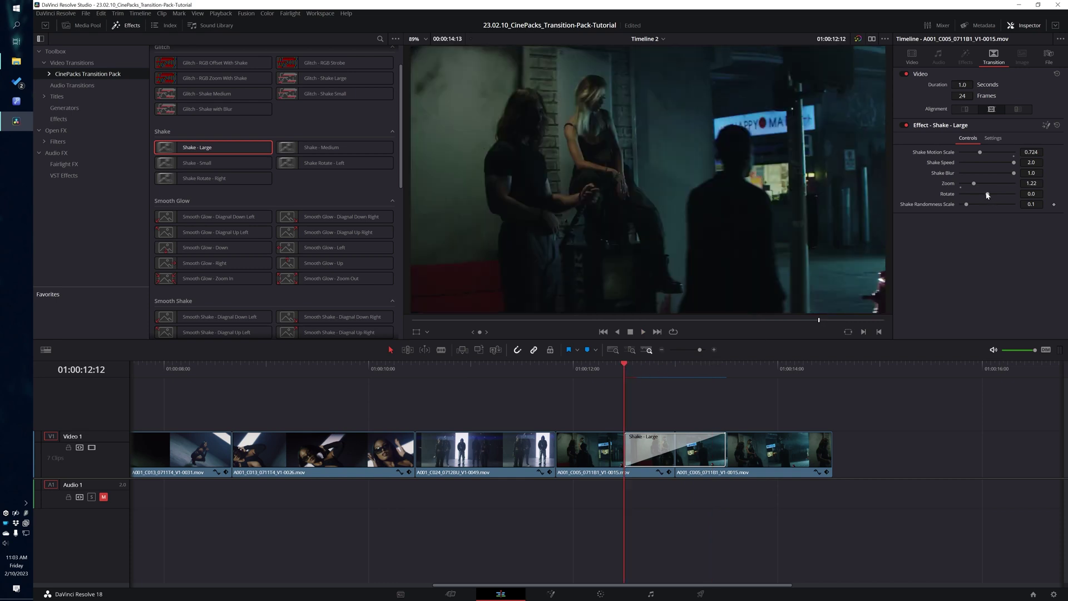
# Set the Shake - Large transition's Rotate to 109.0 and scrub through its first half to check the rotation.
pyautogui.moveTo(988, 194); pyautogui.dragTo(995, 195)
pyautogui.click(675, 368)
pyautogui.moveTo(660, 370); pyautogui.dragTo(641, 366)
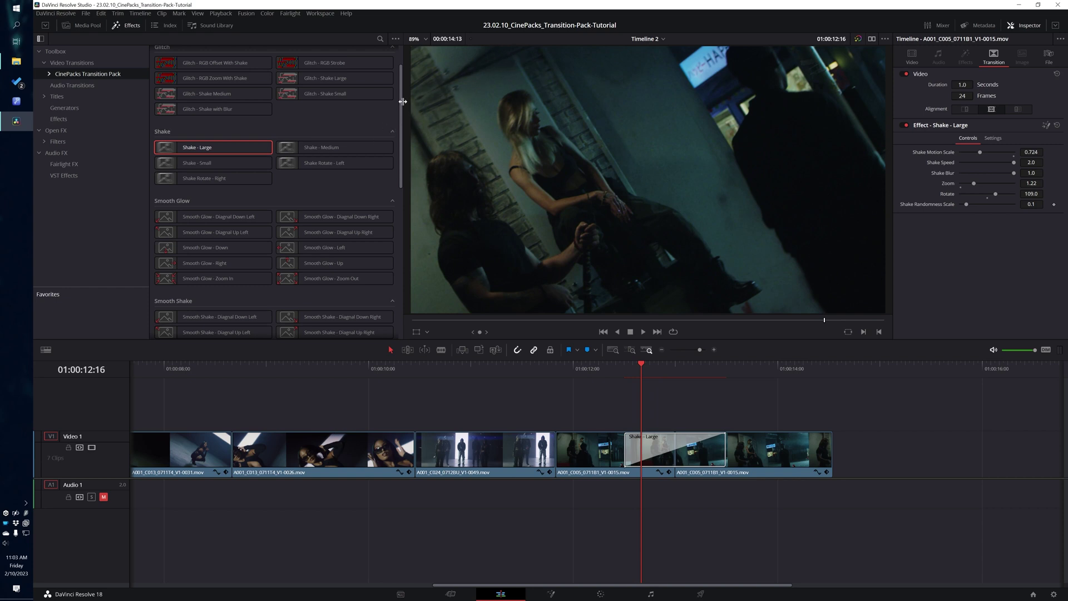
pyautogui.moveTo(640, 368); pyautogui.dragTo(637, 370)
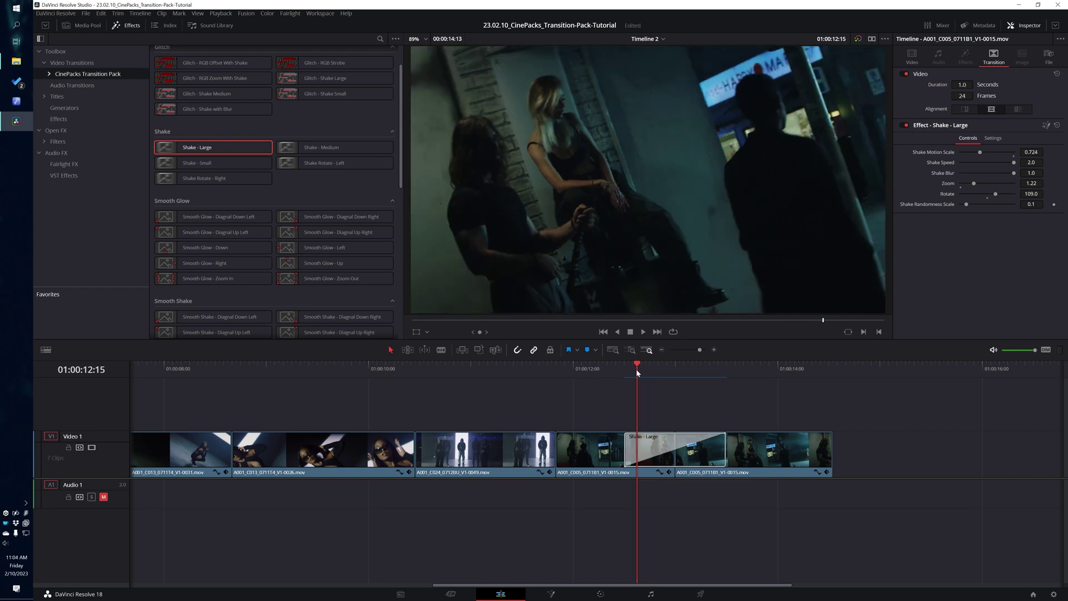
# Set the transition's Zoom to 2.756, then play and scrub through the rotating shake.
pyautogui.moveTo(974, 184); pyautogui.dragTo(992, 181)
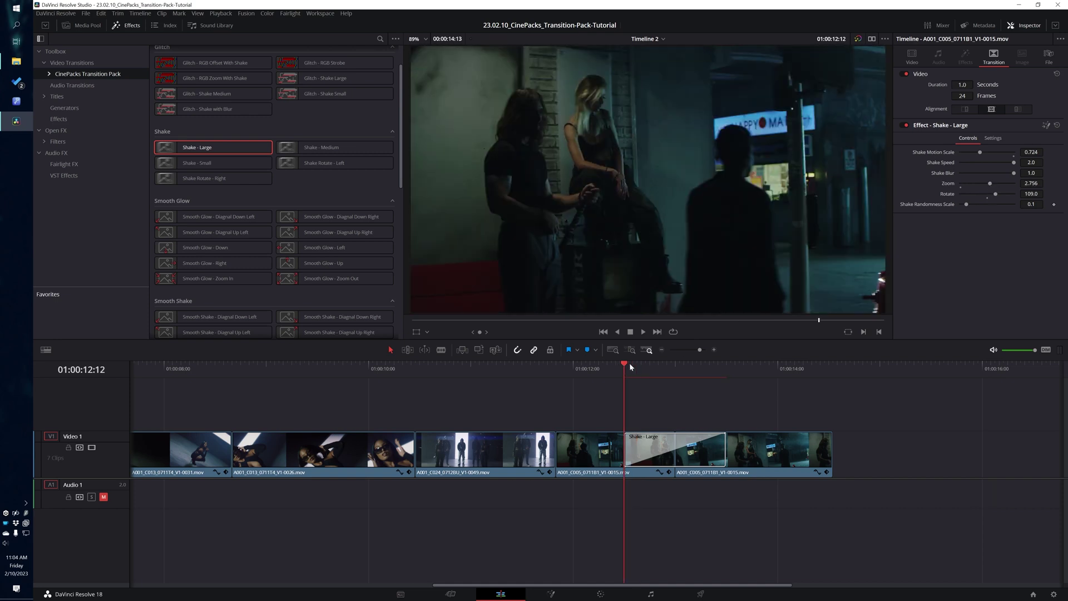
pyautogui.press('space')
pyautogui.click(630, 364)
pyautogui.press('space')
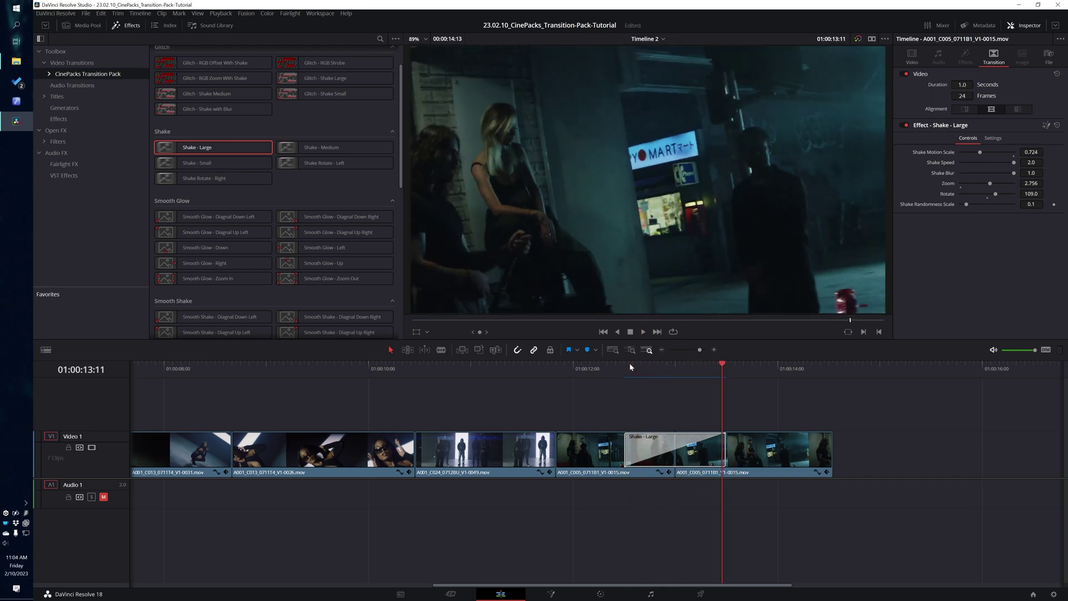
pyautogui.press('space')
pyautogui.click(628, 365)
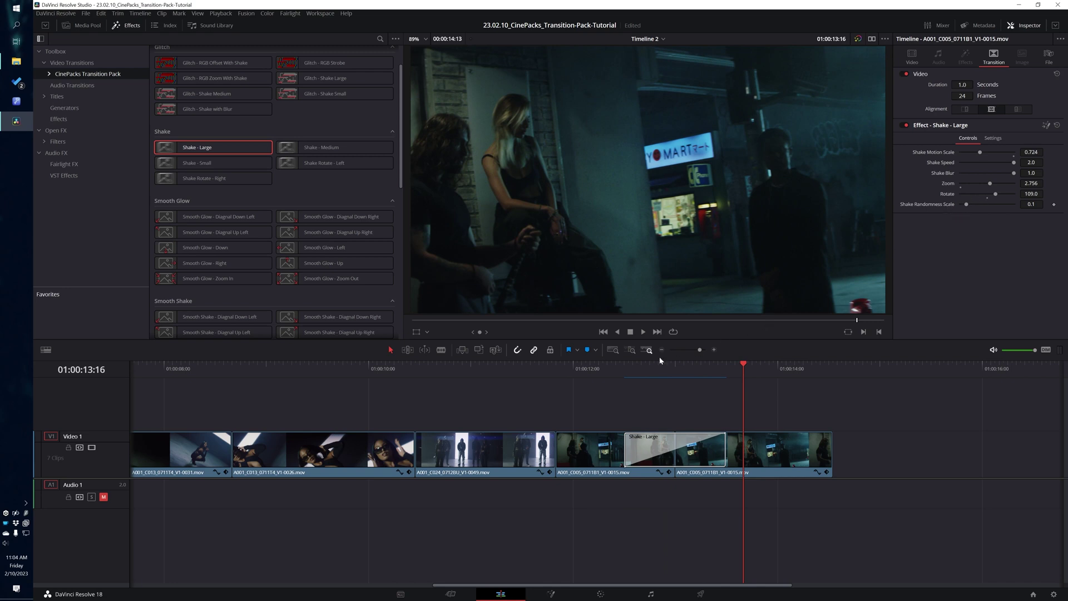
pyautogui.moveTo(656, 368)
pyautogui.mouseDown()
pyautogui.moveTo(697, 377)
pyautogui.moveTo(655, 380)
pyautogui.mouseUp()
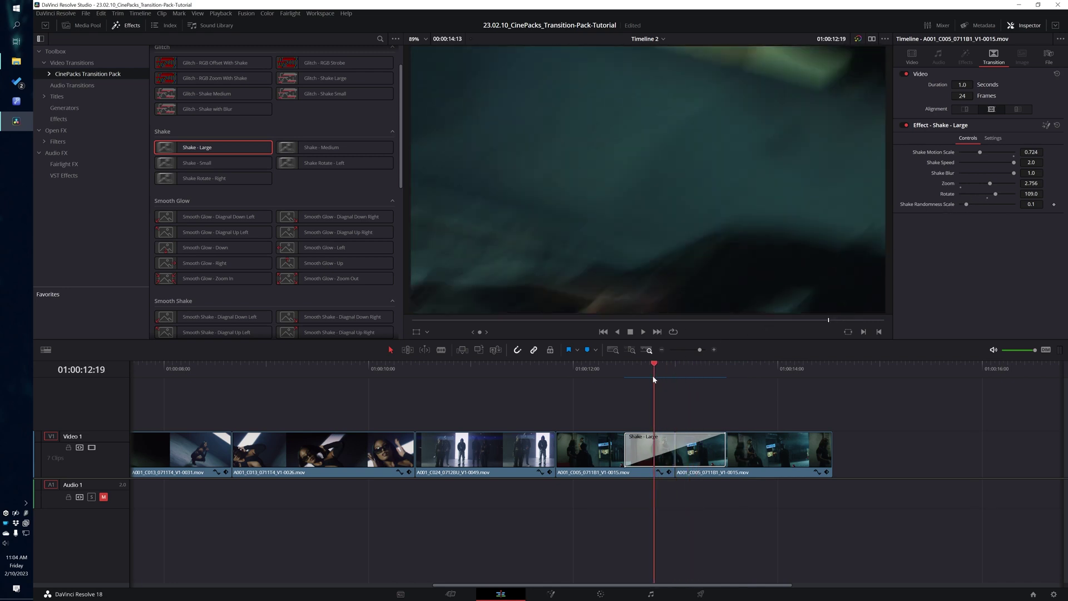
pyautogui.click(624, 380)
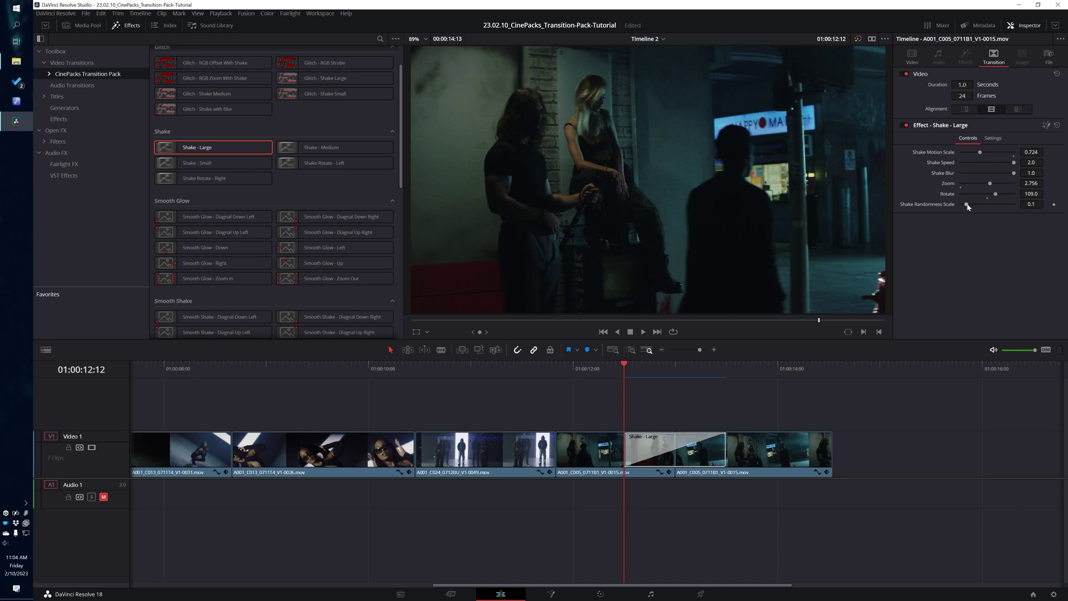
# Set the Shake Randomness Scale to 0.787 and replay the transition several times.
pyautogui.moveTo(967, 204); pyautogui.dragTo(984, 209)
pyautogui.press('space')
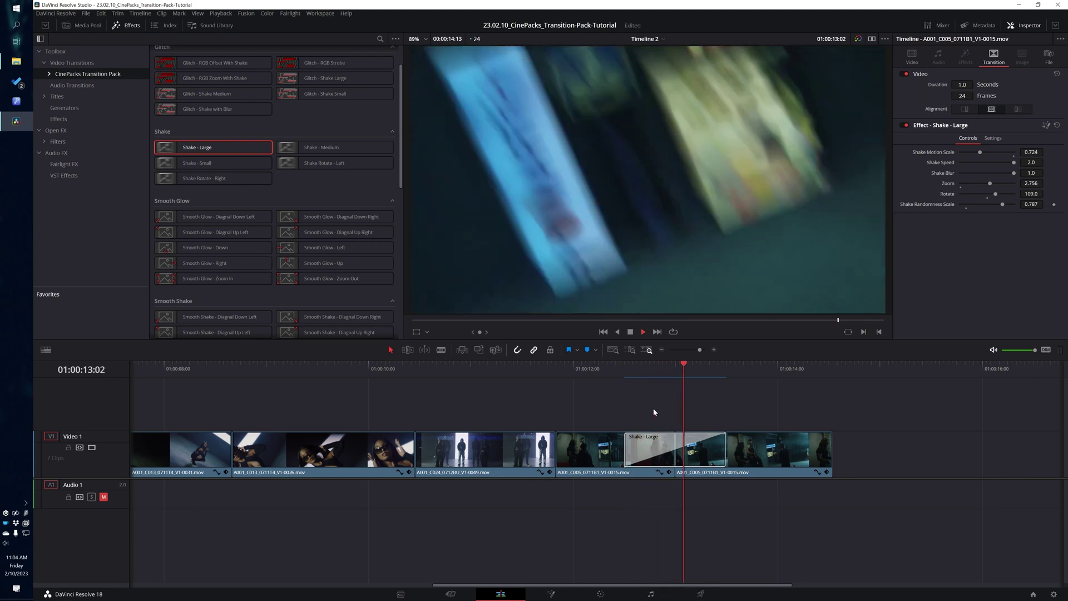
pyautogui.click(636, 369)
pyautogui.press('space')
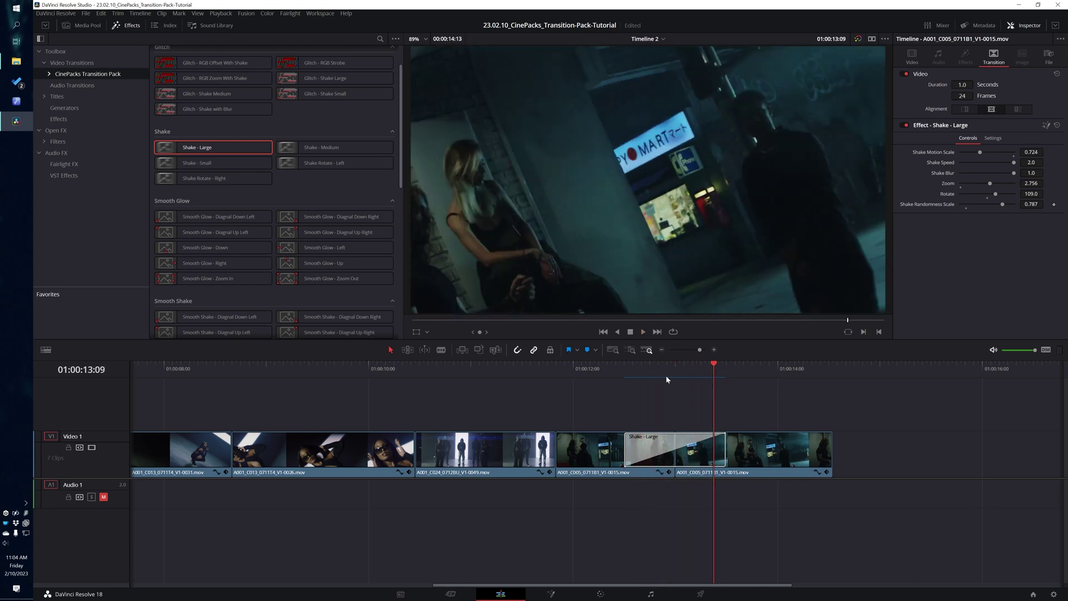
pyautogui.click(635, 370)
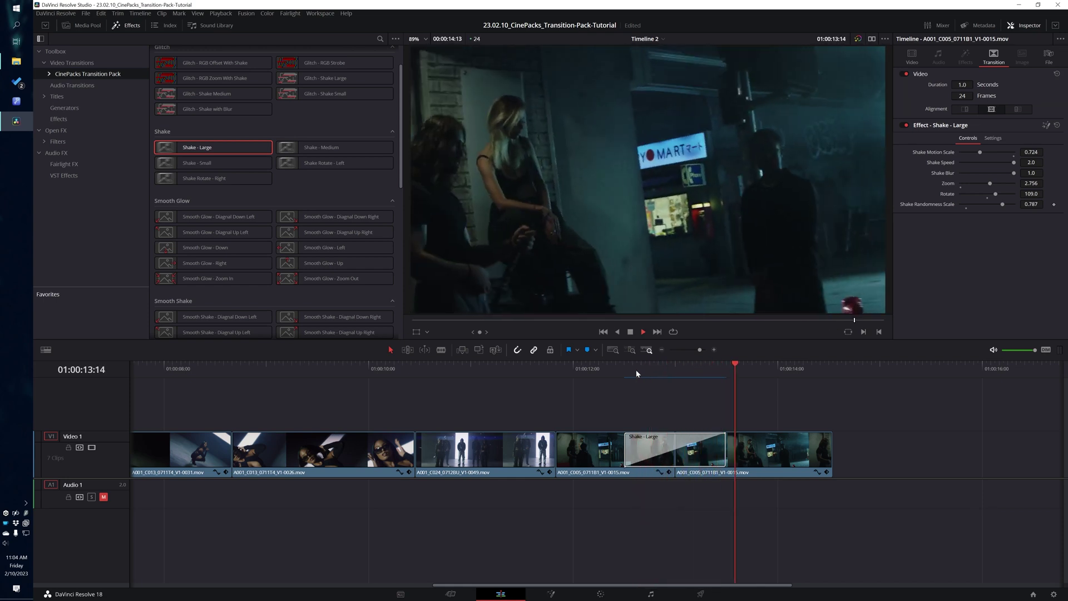
pyautogui.press('space')
pyautogui.click(632, 372)
pyautogui.press('space')
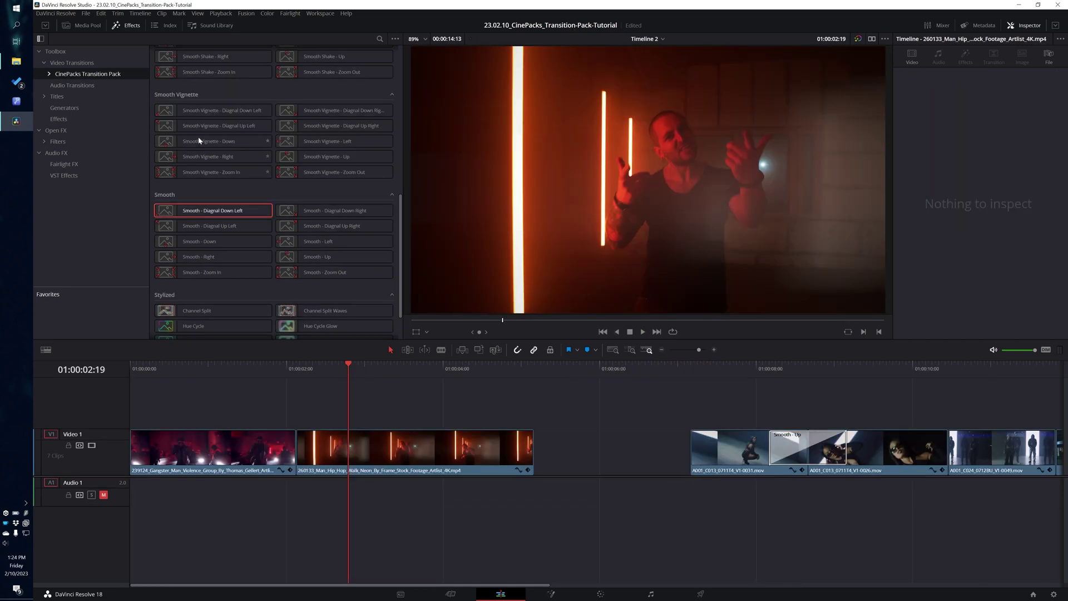
# Apply the Smooth - Diagnal Down Left transition to the cut between the first two clips and play it from its start.
pyautogui.scroll(5, 262, 155)
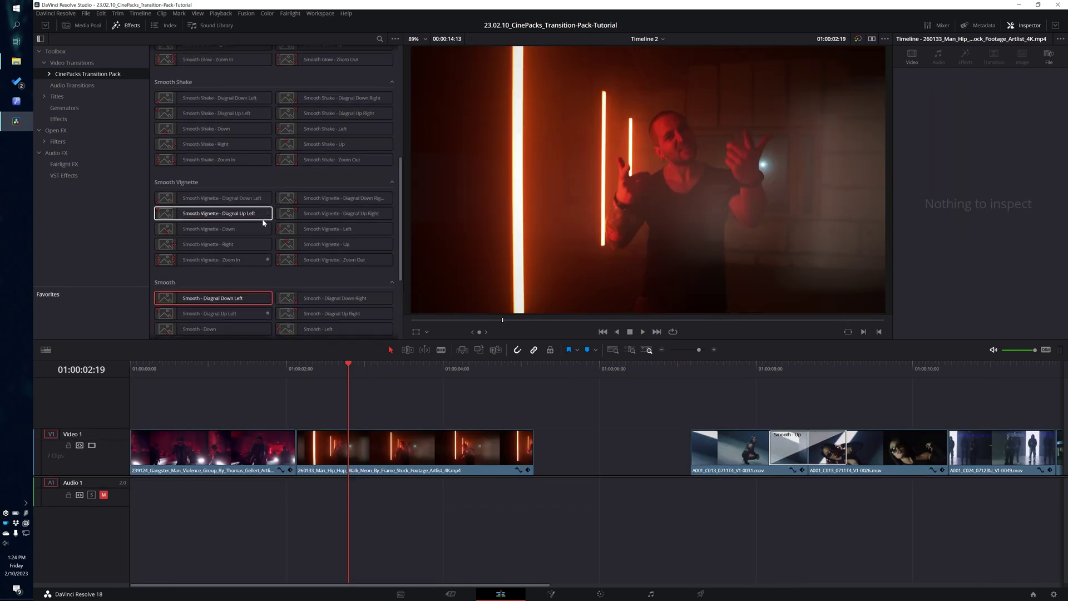
pyautogui.scroll(-3, 272, 202)
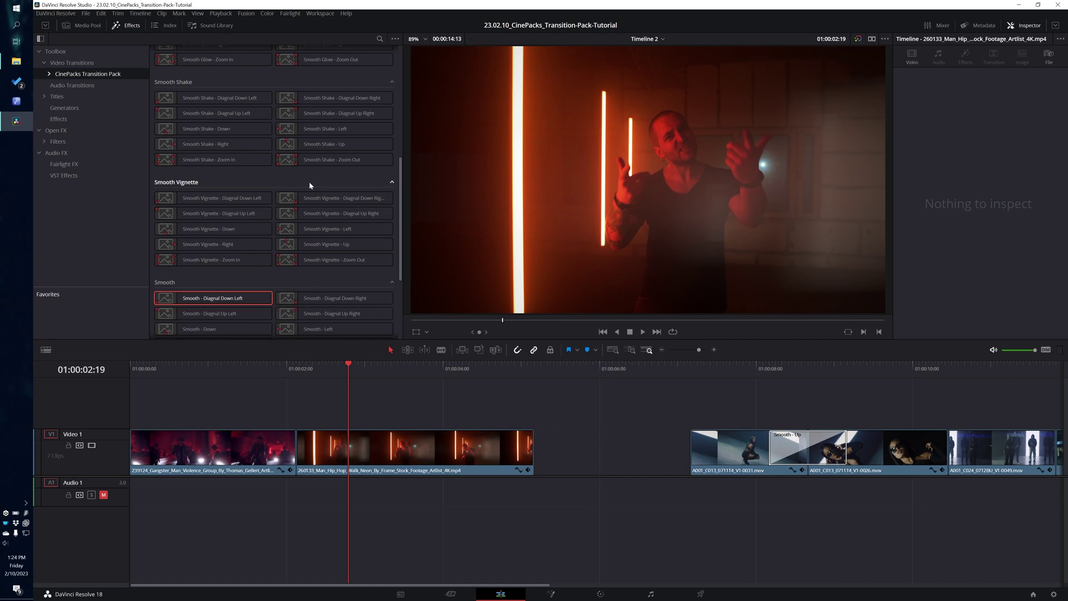
pyautogui.moveTo(229, 299); pyautogui.dragTo(296, 449)
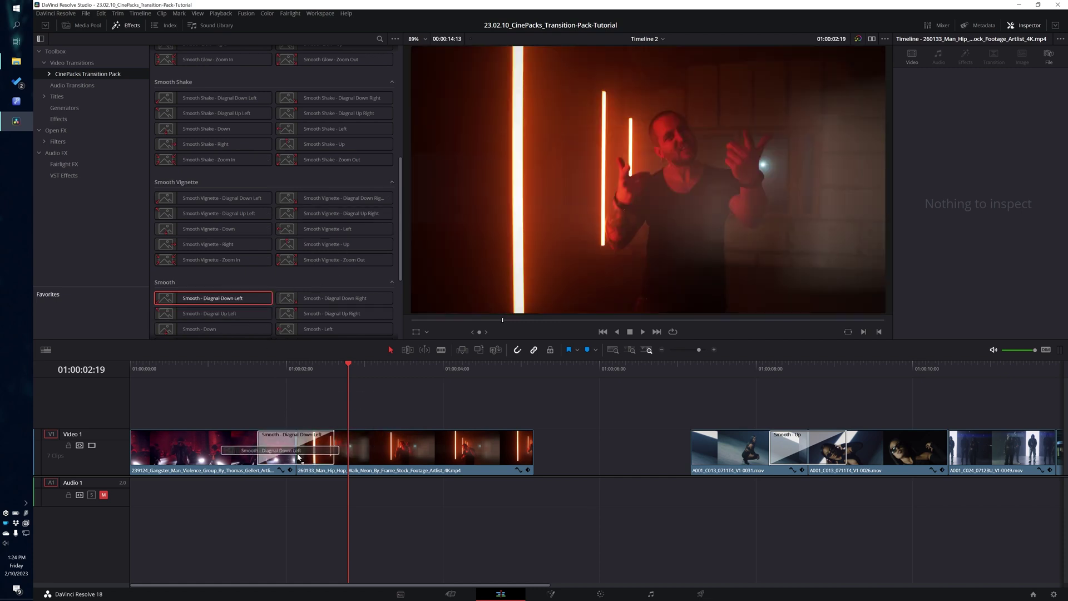
pyautogui.click(257, 370)
pyautogui.click(277, 444)
pyautogui.click(262, 366)
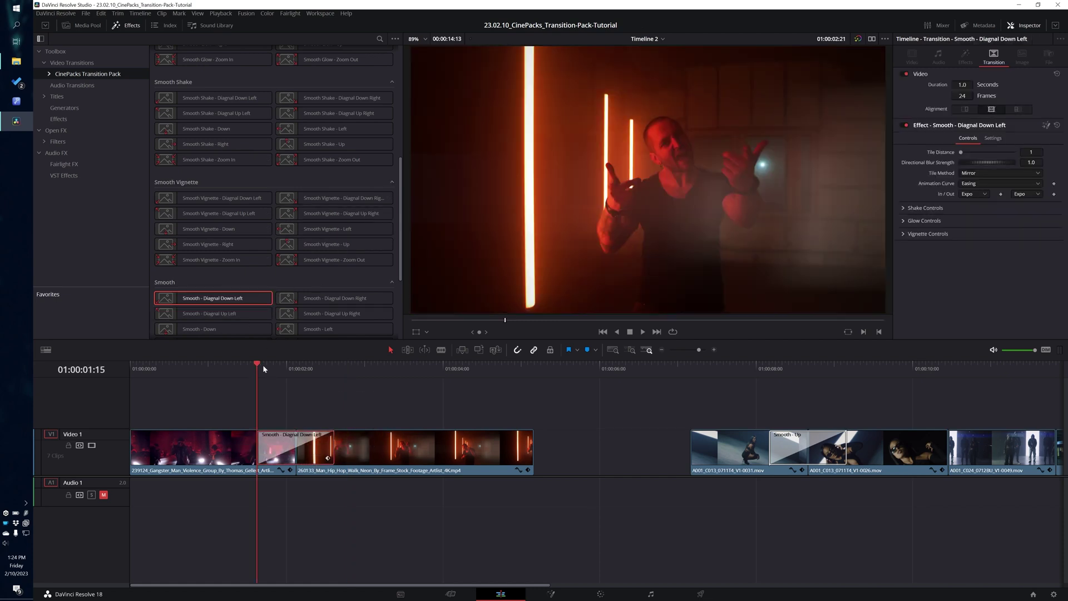
pyautogui.press('space')
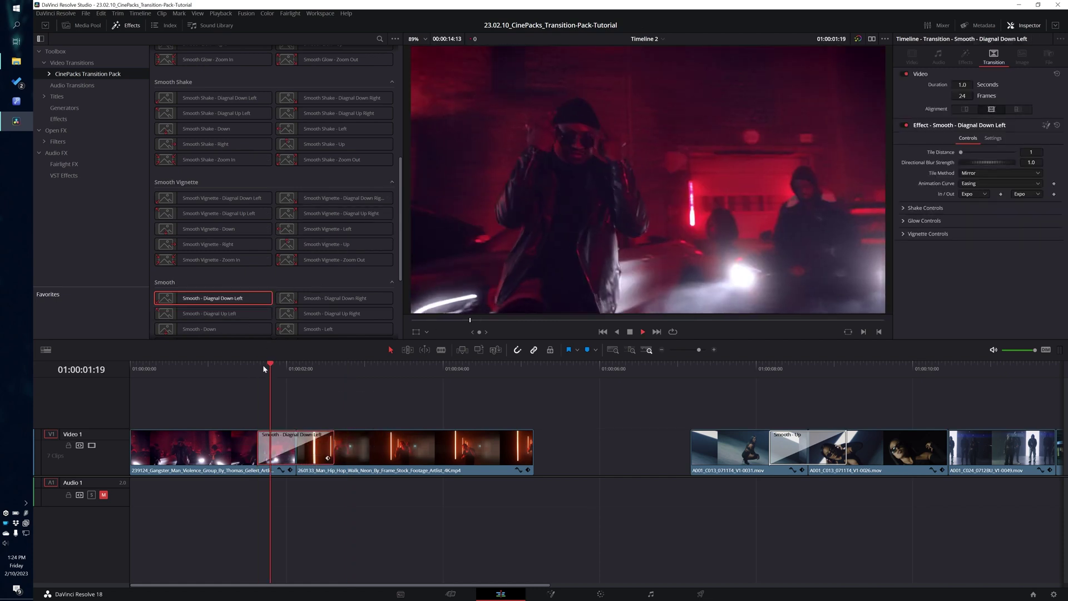
# Scrub through the opening frames of the Smooth - Diagnal Down Left transition to examine its mirrored tile movement.
pyautogui.click(261, 368)
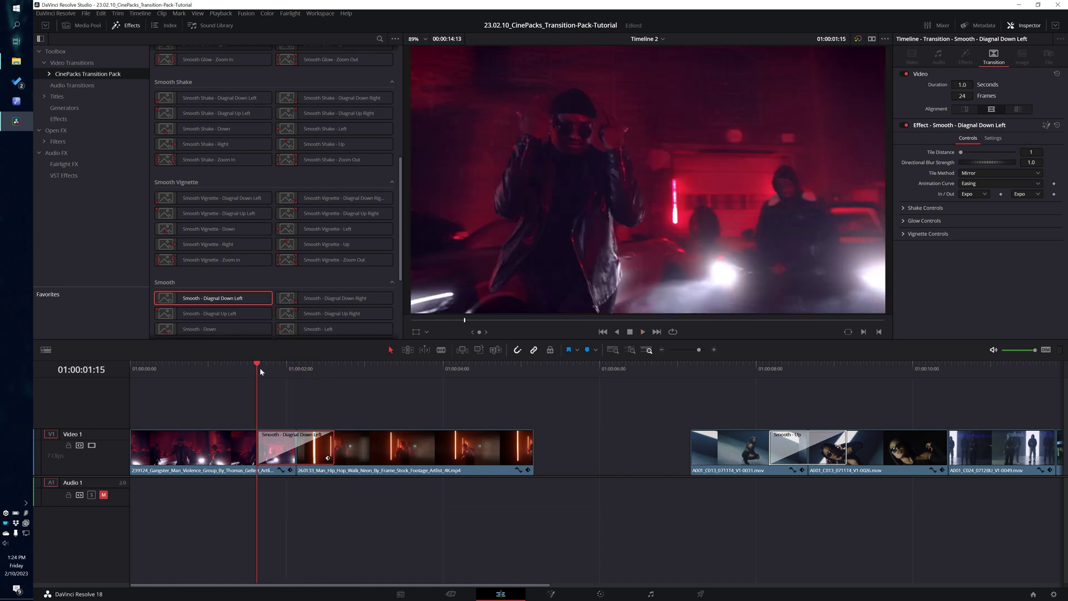
pyautogui.moveTo(260, 371); pyautogui.dragTo(277, 369)
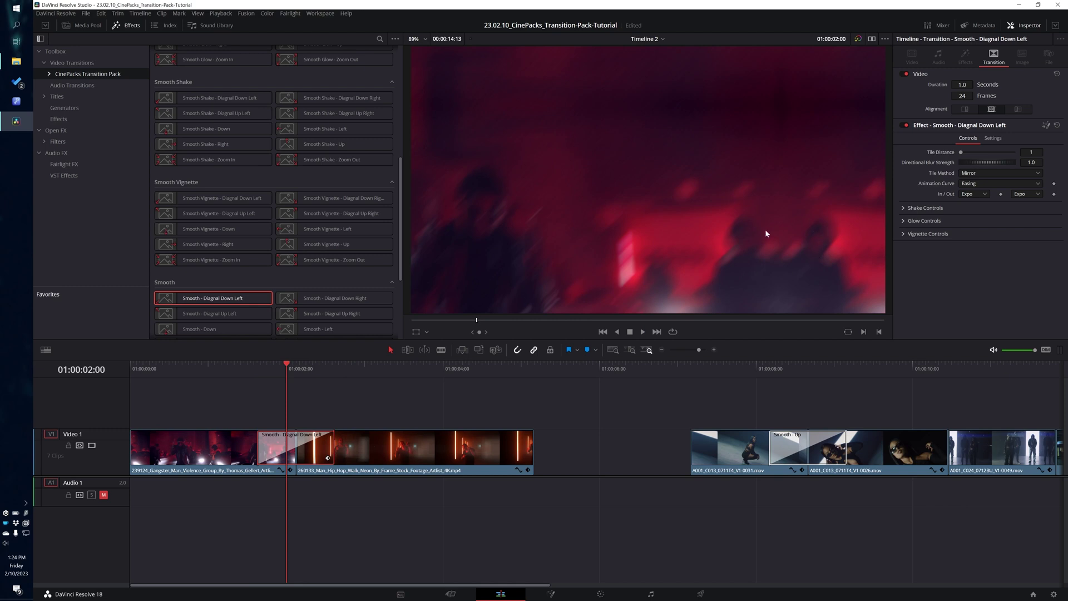
pyautogui.click(263, 369)
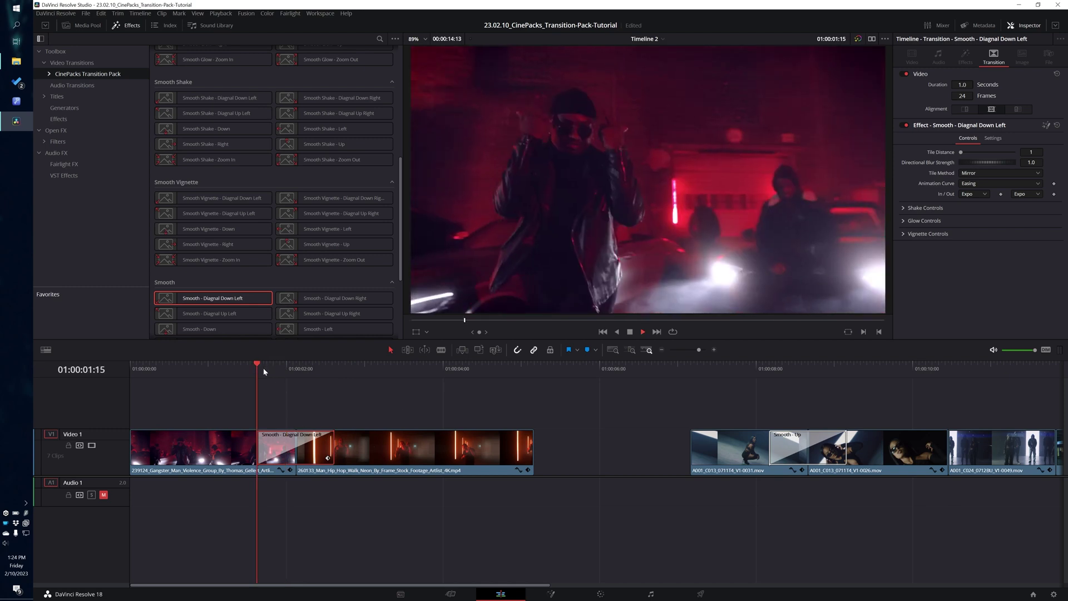
pyautogui.click(267, 368)
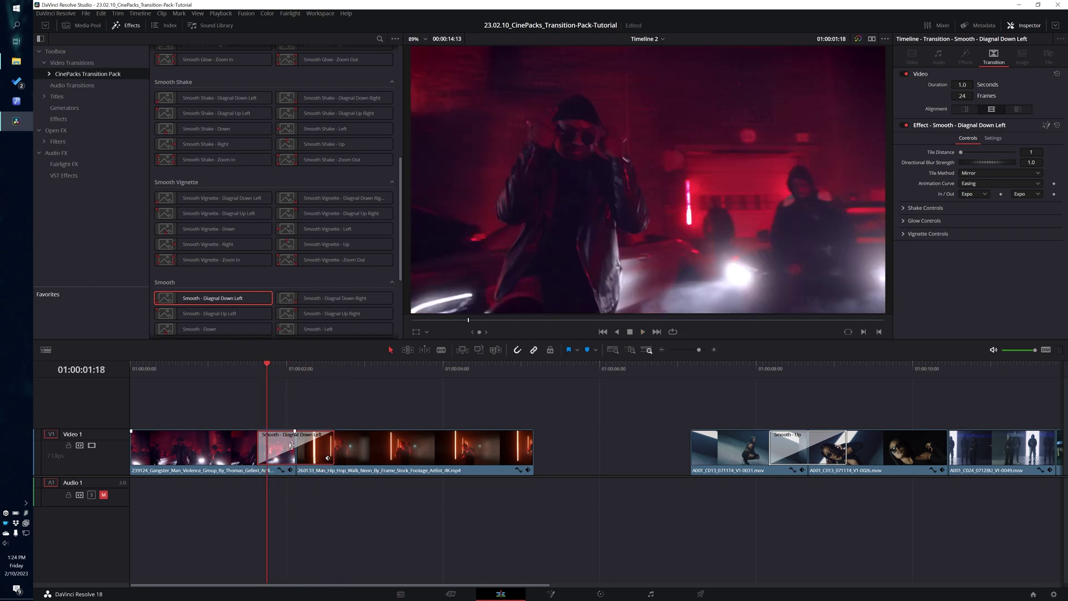
pyautogui.moveTo(270, 366); pyautogui.dragTo(283, 366)
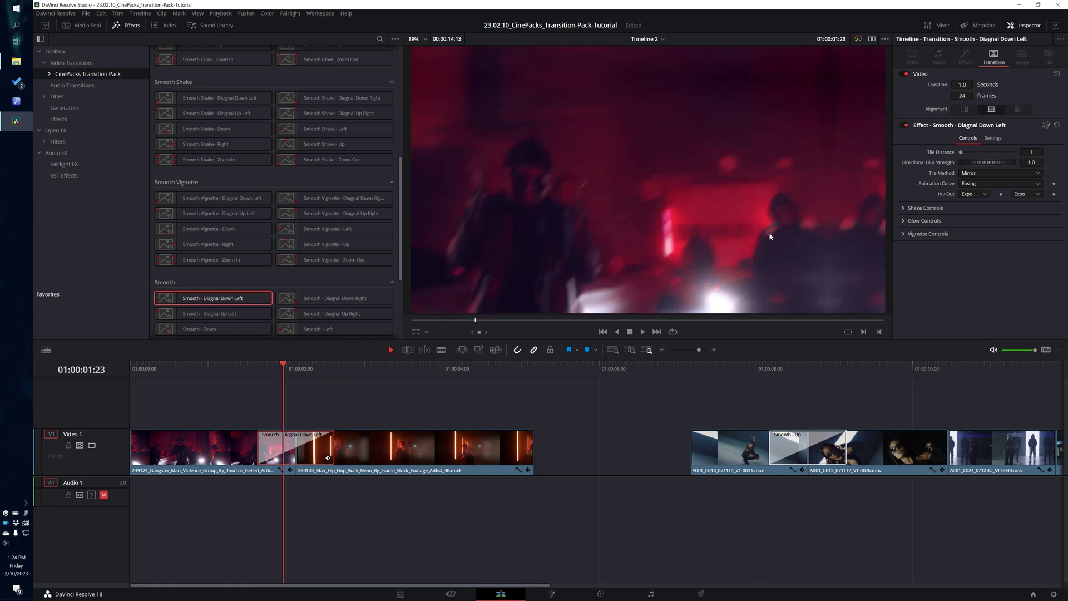
# Try a Tile Distance of 8 on the transition and play it from its start.
pyautogui.moveTo(960, 153); pyautogui.dragTo(1002, 152)
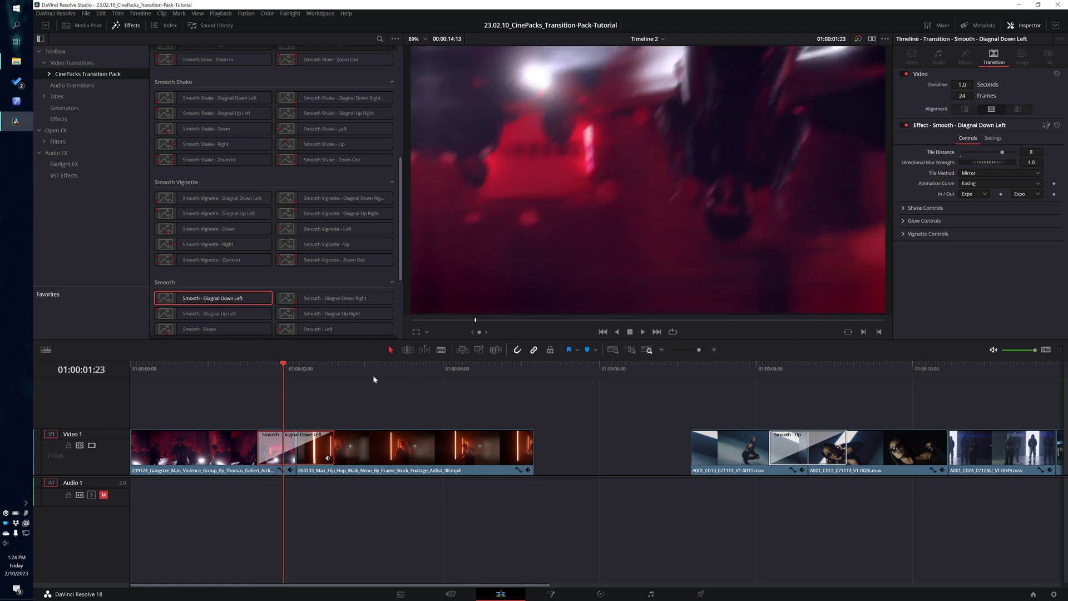
pyautogui.click(258, 371)
pyautogui.press('space')
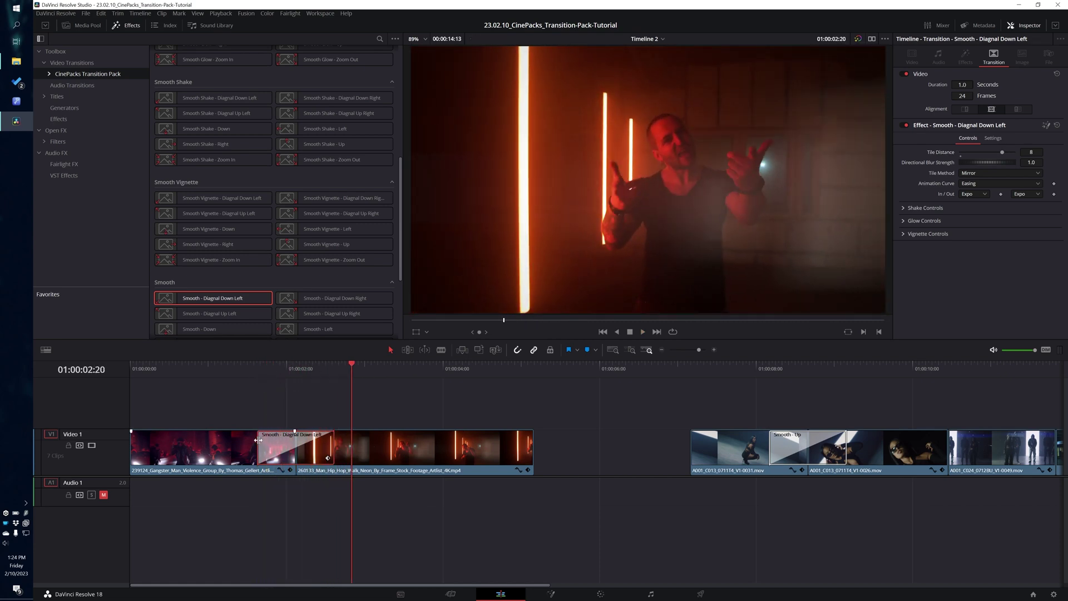
# Shorten the transition to 18 frames and preview it with a Directional Blur Strength of 3.667.
pyautogui.moveTo(259, 442); pyautogui.dragTo(268, 442)
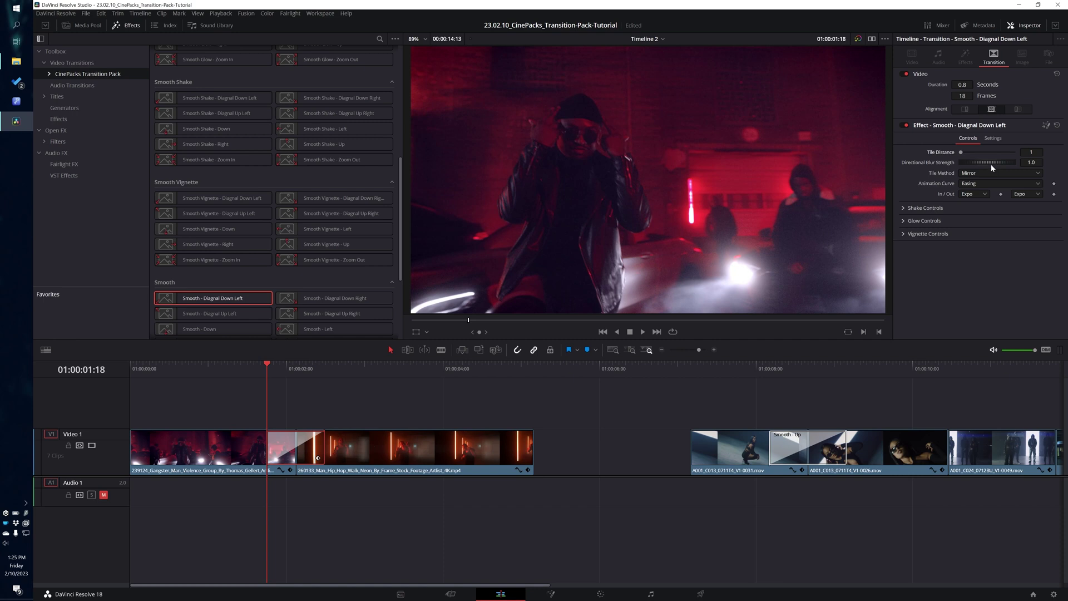
pyautogui.moveTo(992, 163); pyautogui.dragTo(1015, 162)
pyautogui.press('space')
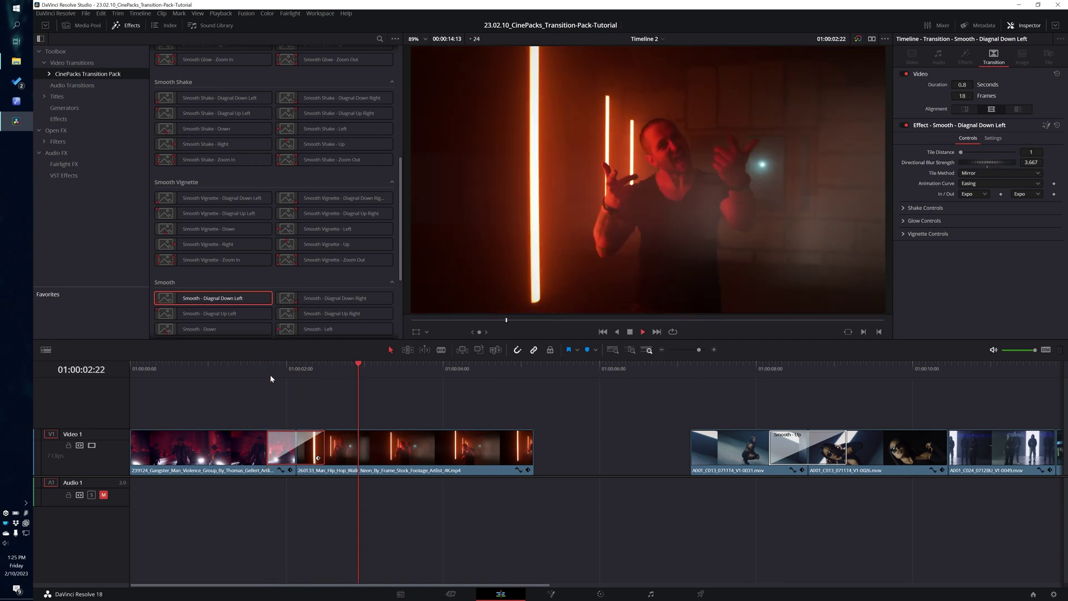
pyautogui.click(268, 373)
pyautogui.press('space')
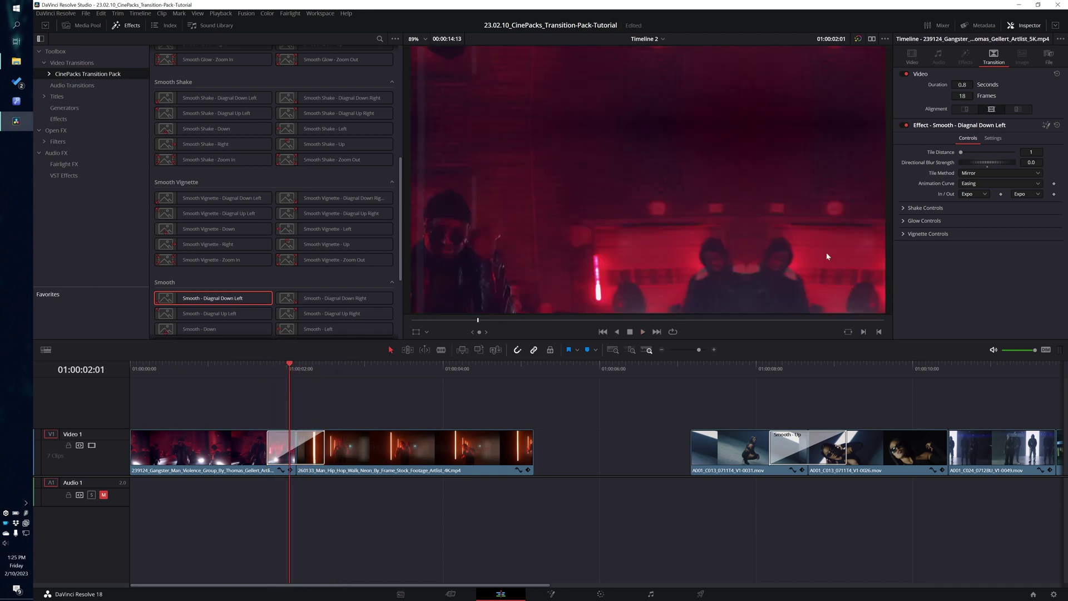
# Try the Wrap tile method and another option on the transition, and return Tile Method to Mirror.
pyautogui.click(998, 177)
pyautogui.click(983, 190)
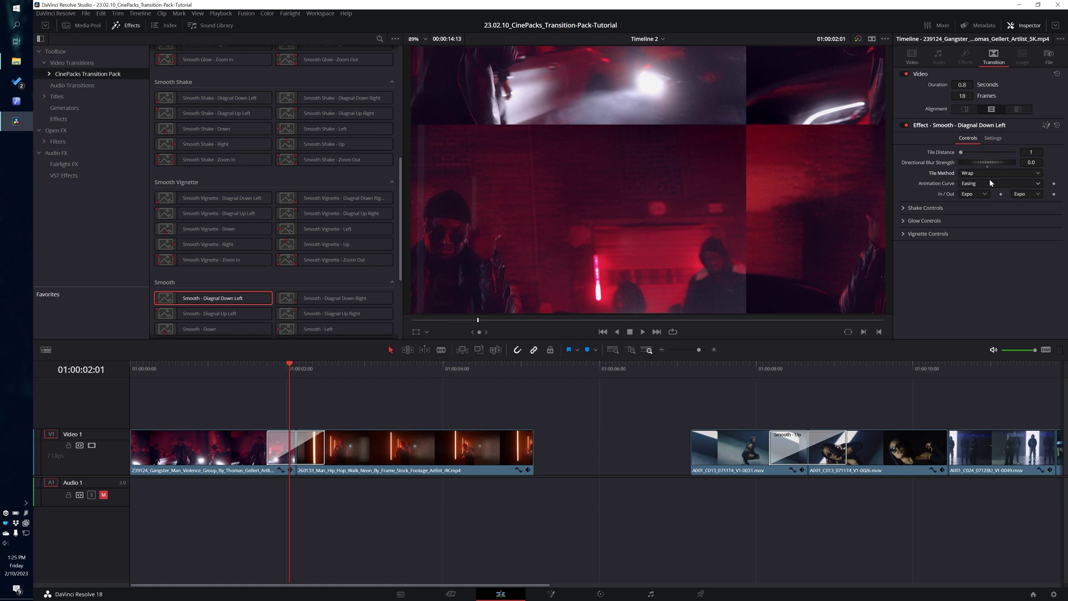
pyautogui.click(984, 174)
pyautogui.click(973, 184)
pyautogui.click(974, 171)
pyautogui.click(982, 209)
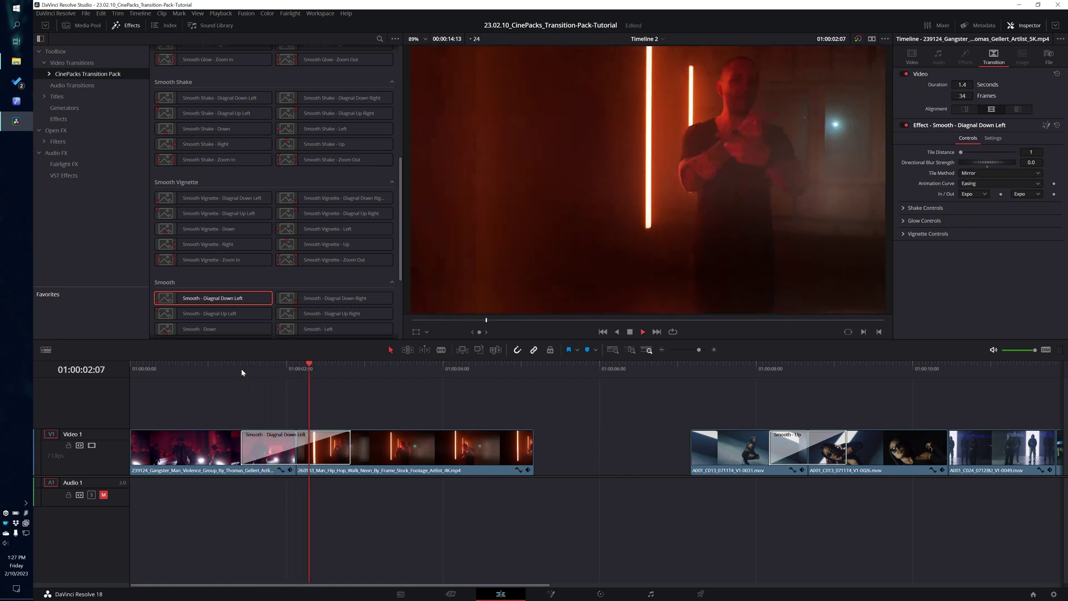
# Set both the In and Out easing of the transition's animation curve to Sine and replay it from the start.
pyautogui.click(242, 369)
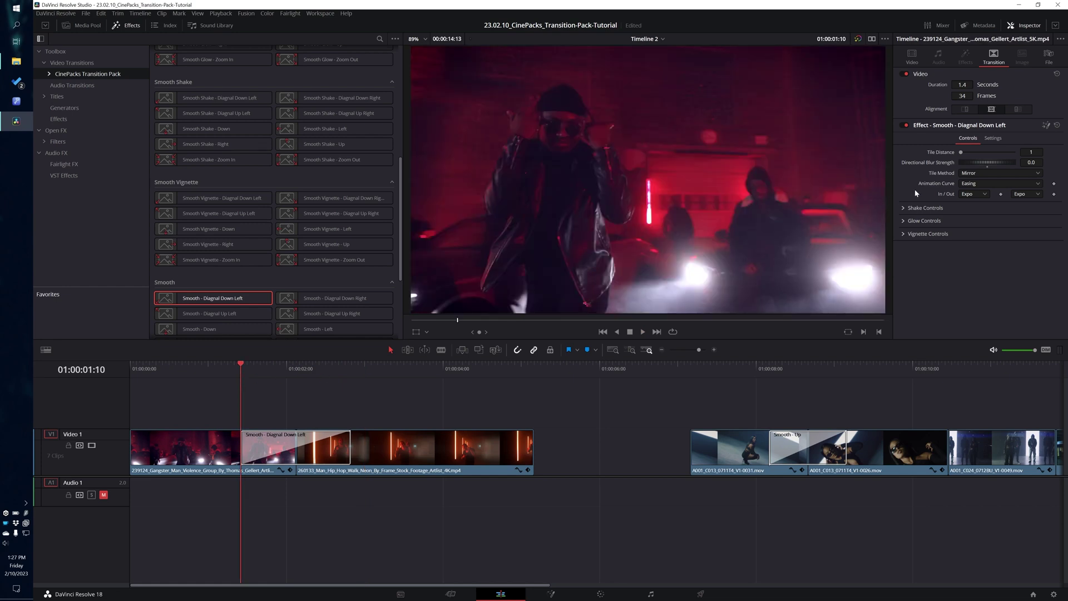
pyautogui.click(981, 193)
pyautogui.click(974, 216)
pyautogui.click(1031, 195)
pyautogui.click(1030, 215)
pyautogui.press('space')
pyautogui.click(245, 369)
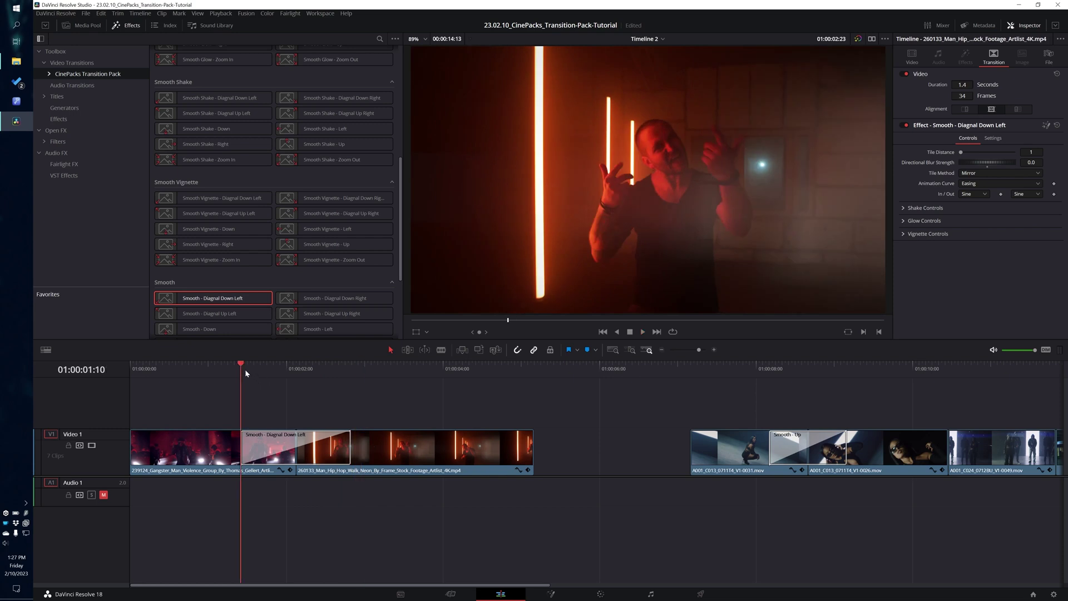
pyautogui.press('space')
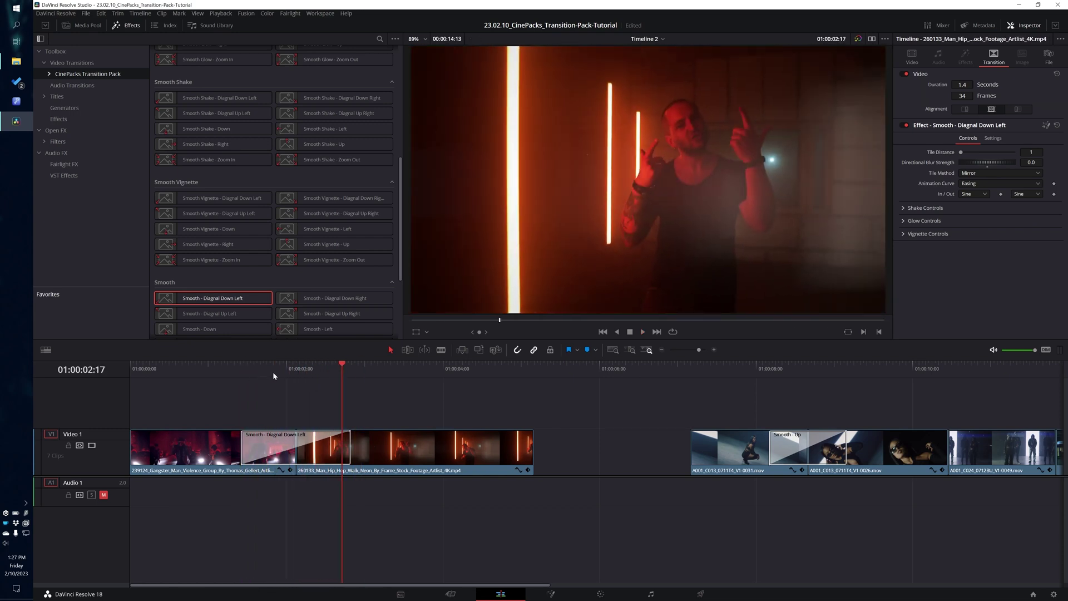
# Try a Custom animation curve bent into a rise-and-fall arch, preview it, and switch the curve back to Easing.
pyautogui.click(987, 183)
pyautogui.click(984, 206)
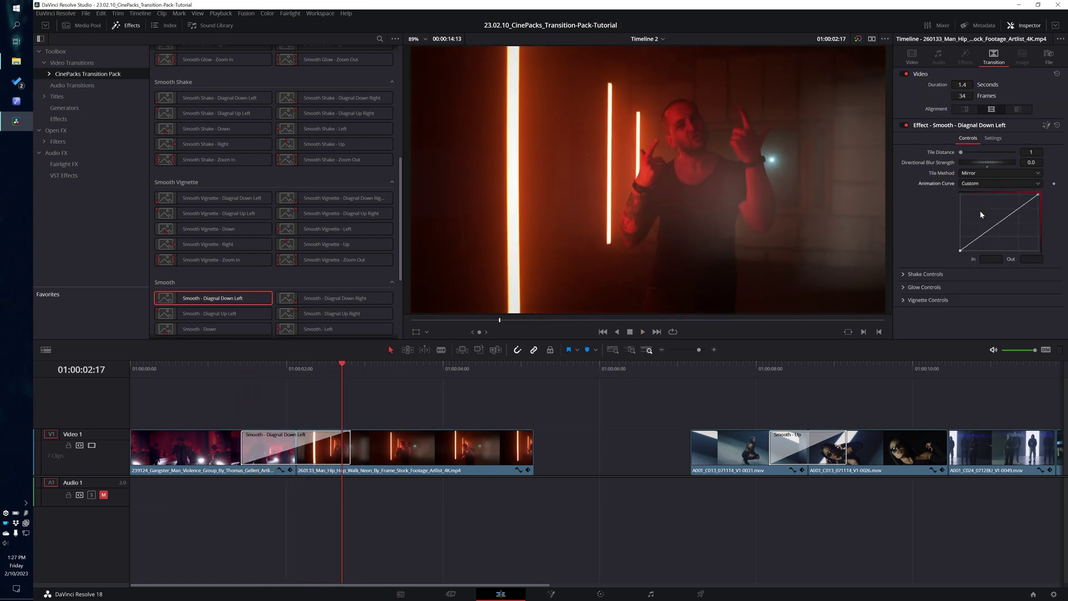
pyautogui.moveTo(1002, 221); pyautogui.dragTo(1036, 251)
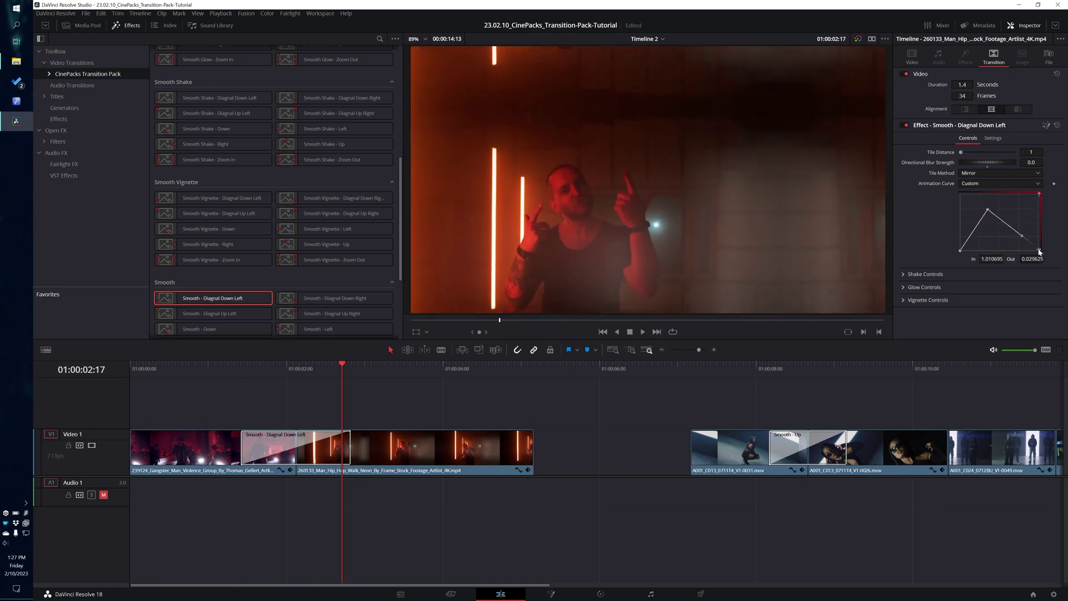
pyautogui.moveTo(988, 209)
pyautogui.mouseDown()
pyautogui.moveTo(1004, 195)
pyautogui.moveTo(984, 211)
pyautogui.mouseUp()
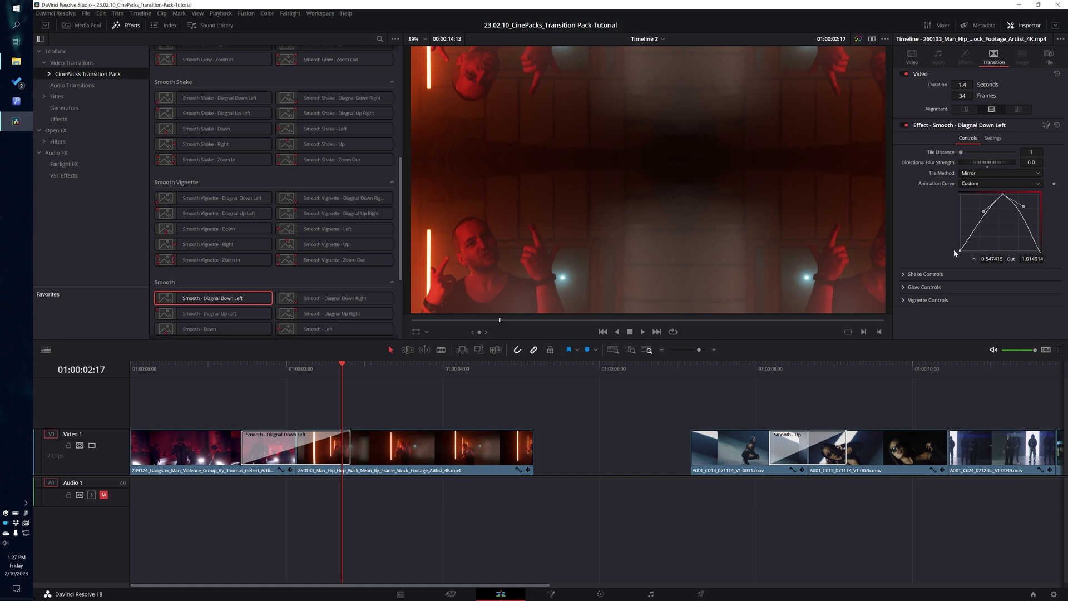
pyautogui.click(239, 368)
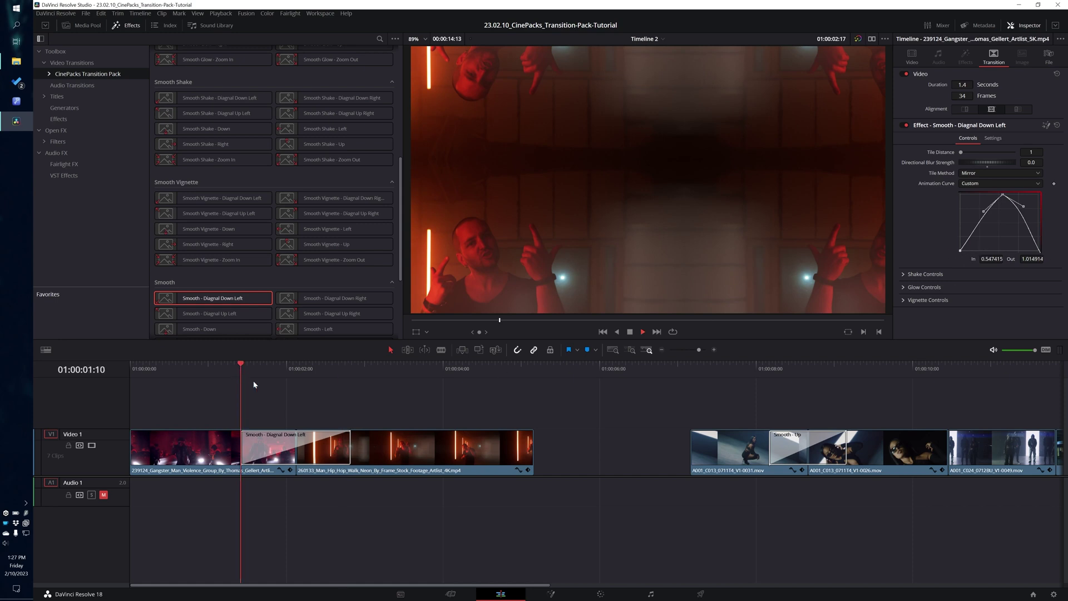
pyautogui.press('space')
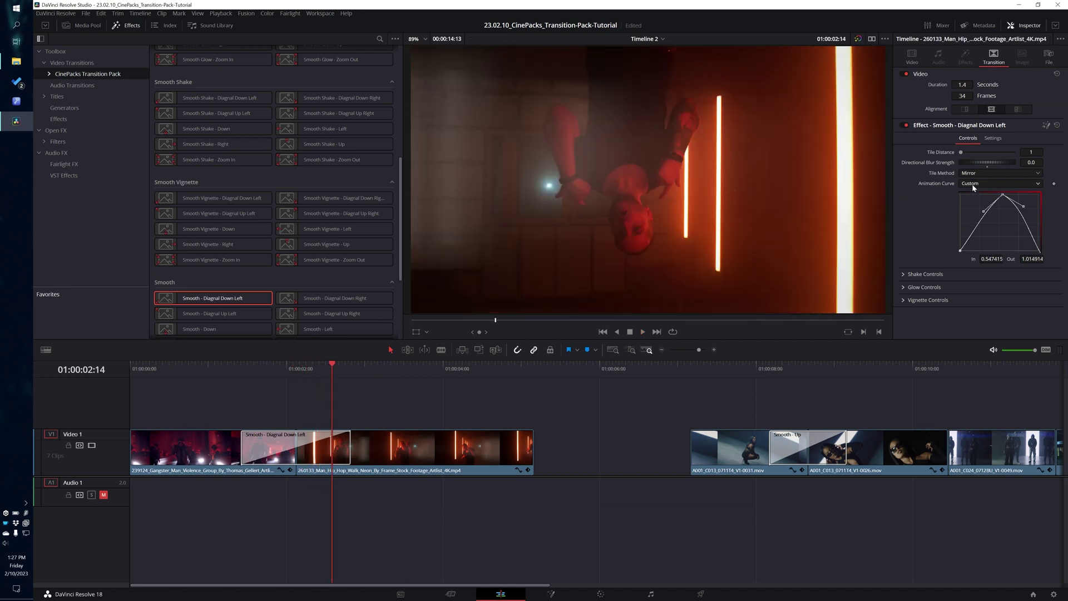
pyautogui.click(974, 186)
pyautogui.click(976, 204)
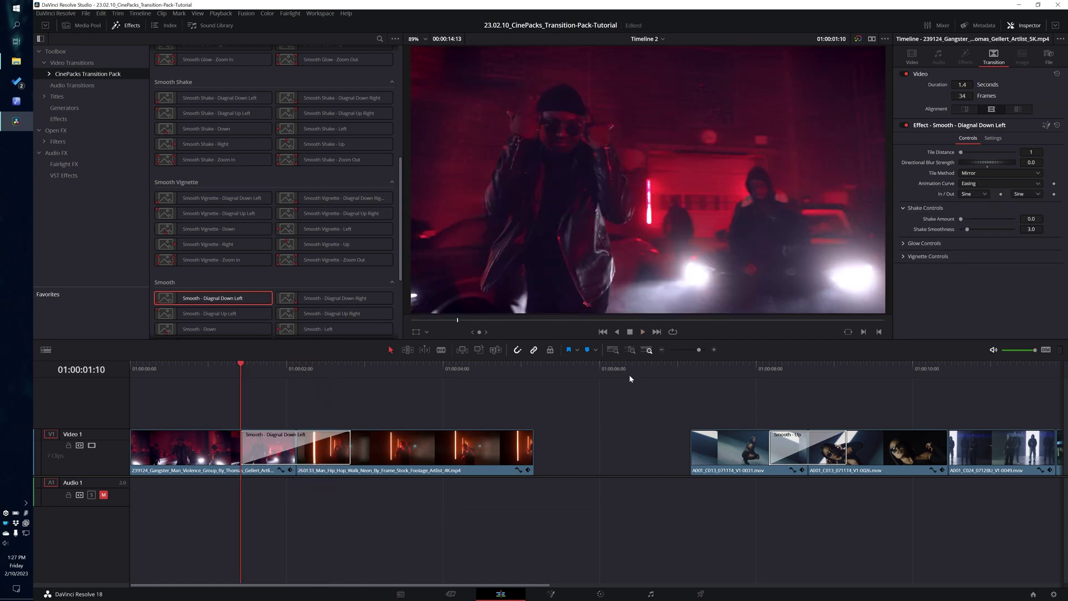
# Add shake to the transition with Shake Amount 0.945 and Shake Smoothness 1.18, replaying it to check the motion.
pyautogui.click(252, 370)
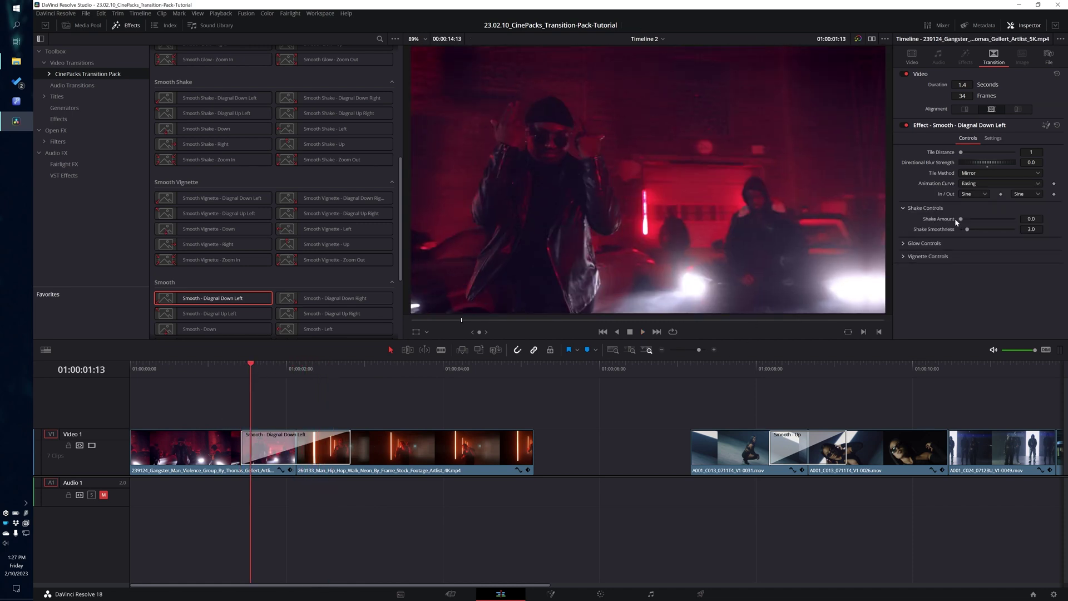
pyautogui.moveTo(962, 219); pyautogui.dragTo(989, 219)
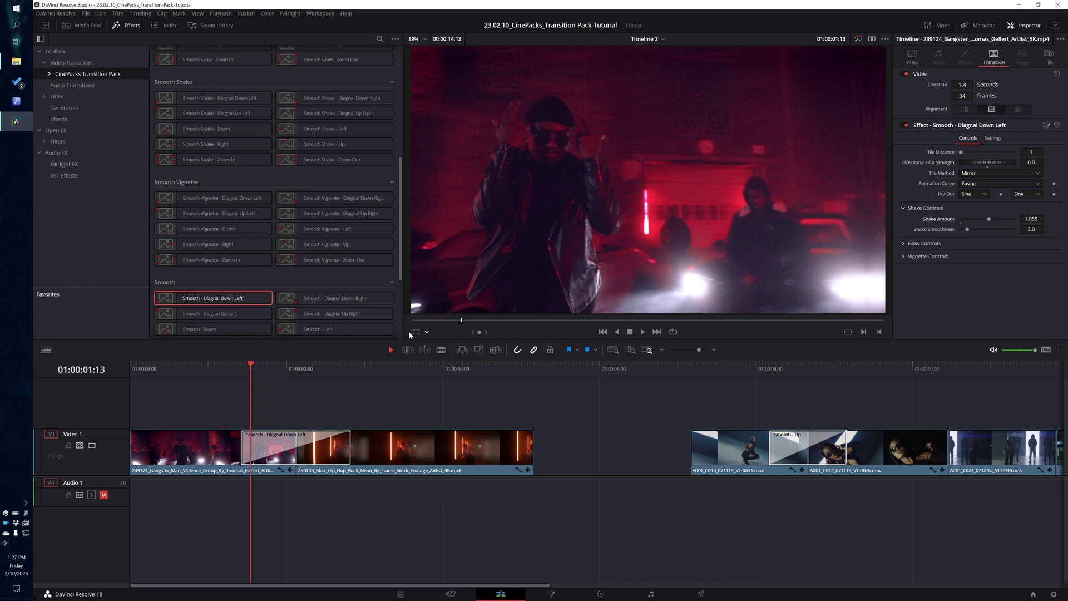
pyautogui.press('space')
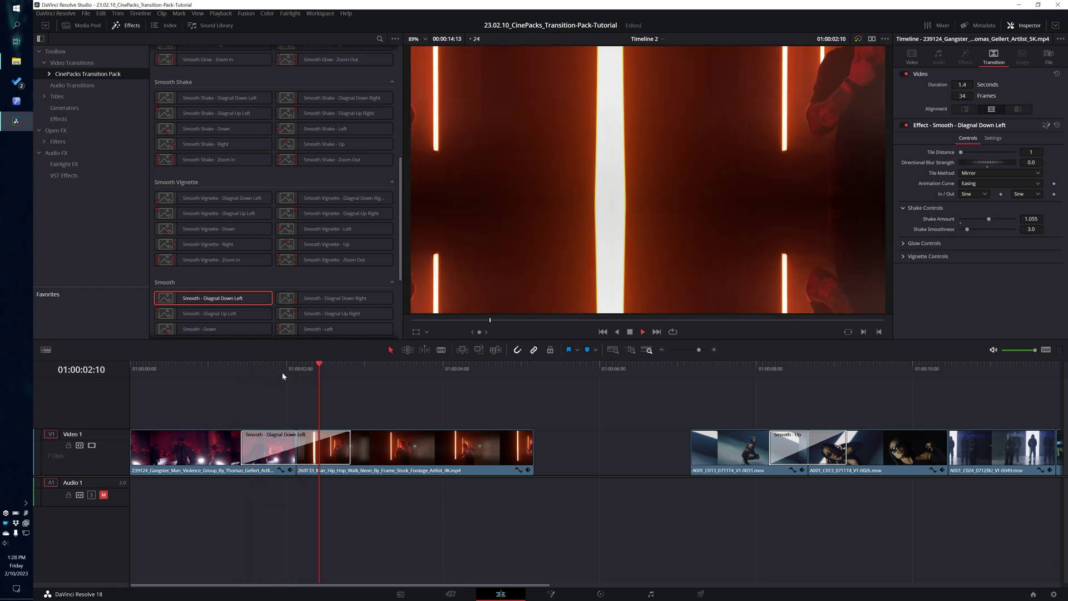
pyautogui.click(251, 371)
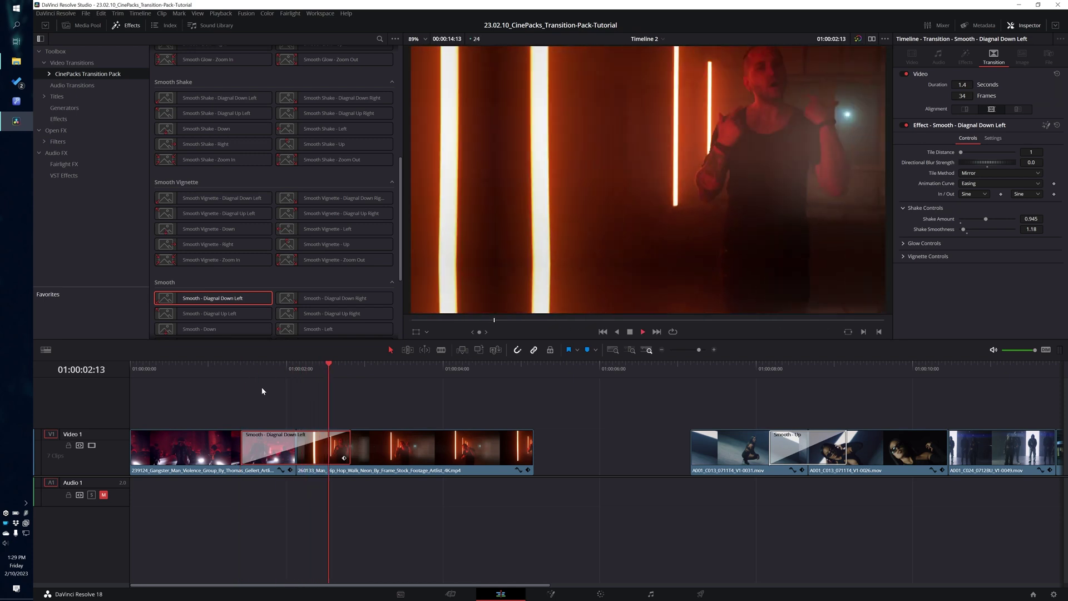
pyautogui.press('space')
pyautogui.press('space')
pyautogui.press('space')
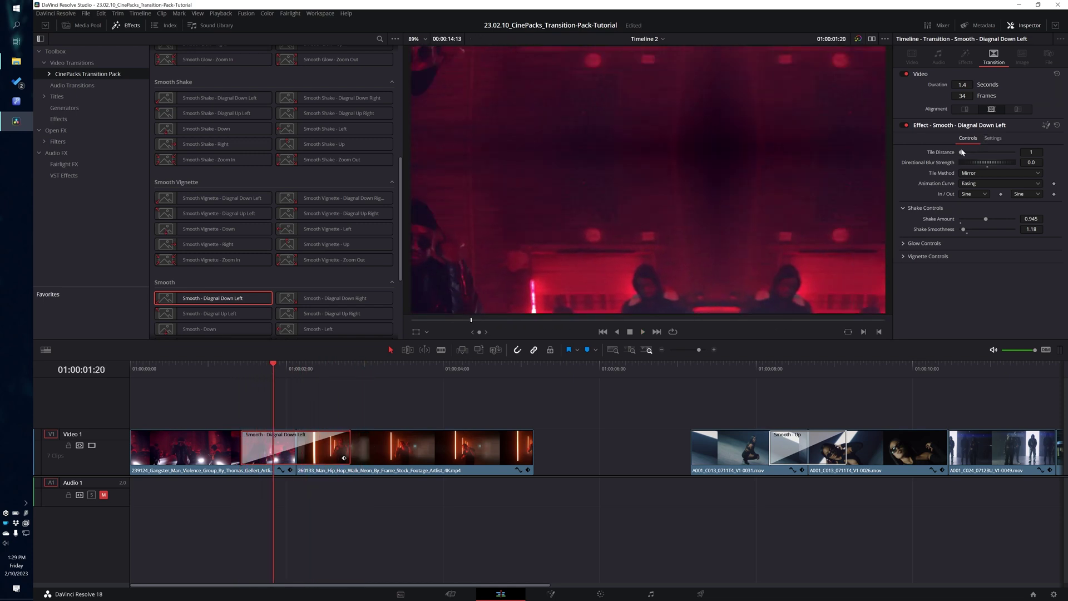
# Set the transition's Directional Blur Strength to 1.116 and replay the blurred shake from just before the transition.
pyautogui.moveTo(971, 163); pyautogui.dragTo(1007, 166)
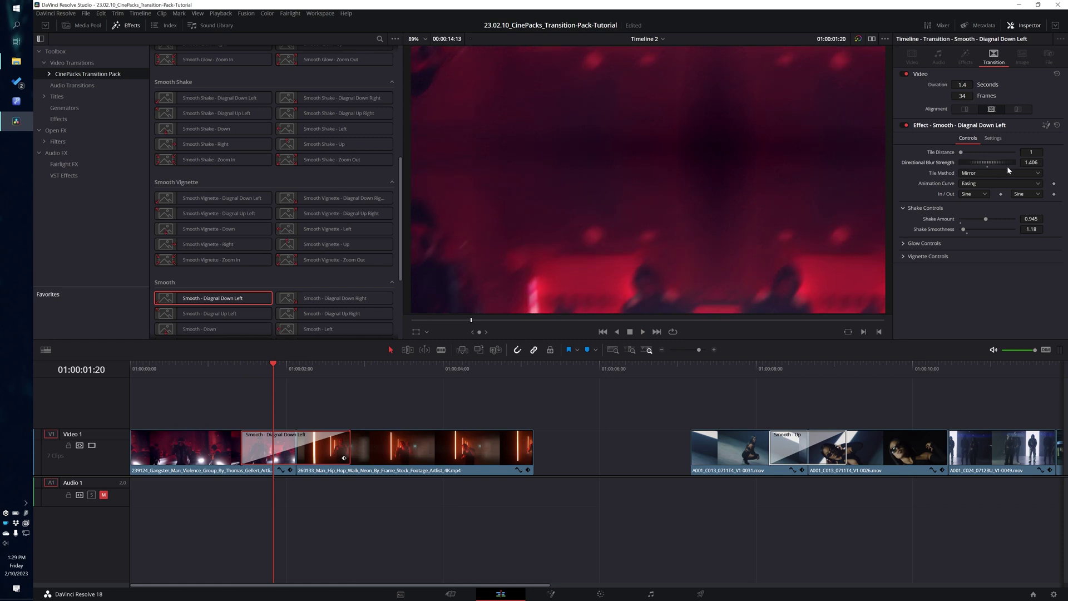
pyautogui.click(245, 366)
pyautogui.press('space')
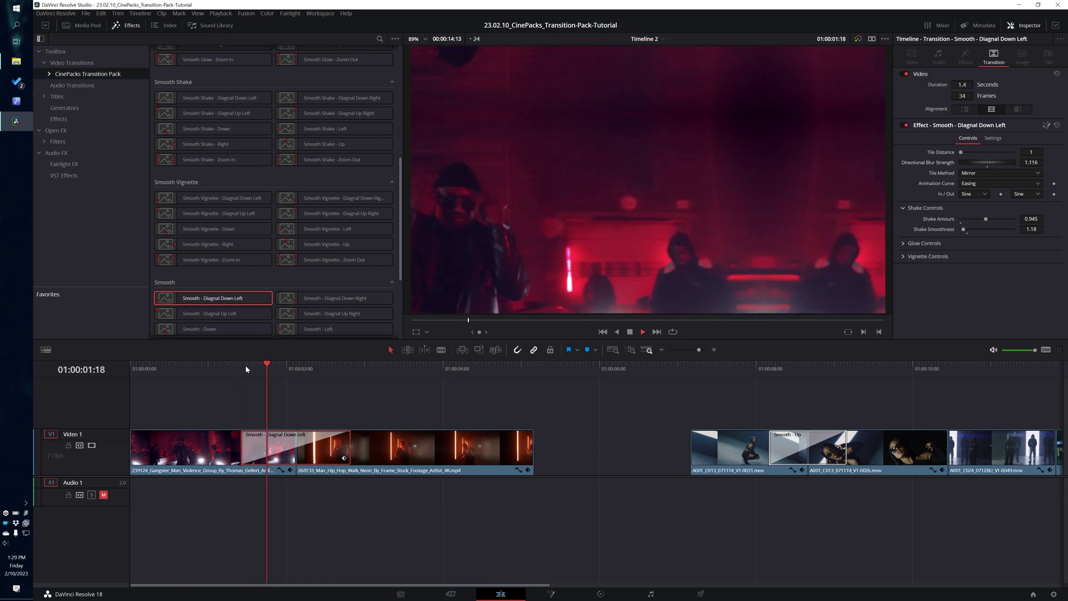
pyautogui.click(242, 367)
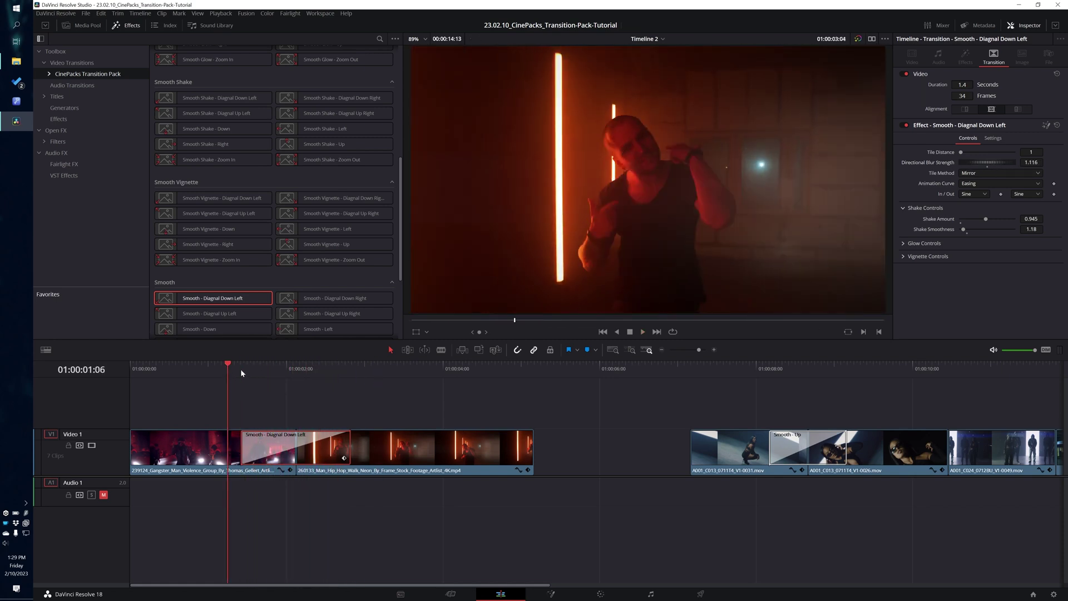
pyautogui.press('space')
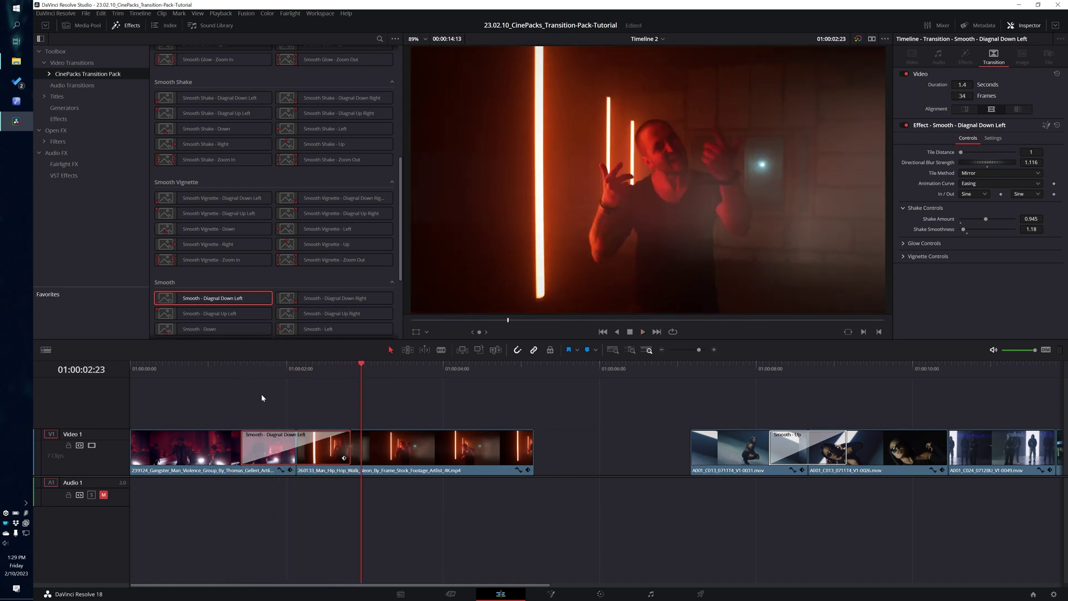
# Set the transition's Glow Gain to 5.59 at its midpoint and play the glow from near the start.
pyautogui.click(903, 243)
pyautogui.moveTo(281, 369)
pyautogui.mouseDown()
pyautogui.moveTo(260, 368)
pyautogui.moveTo(296, 370)
pyautogui.mouseUp()
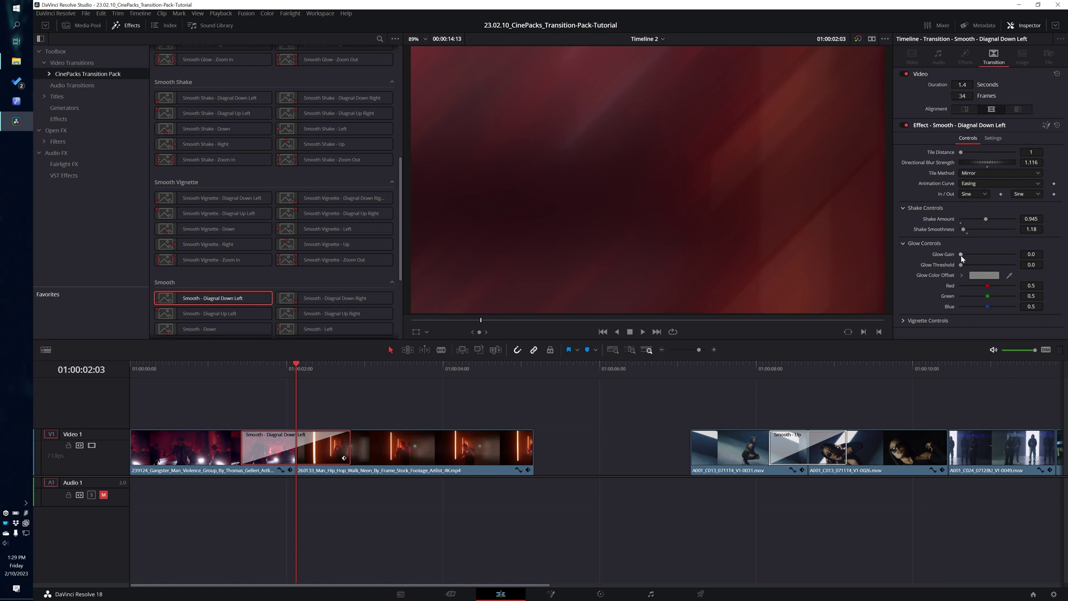
pyautogui.moveTo(961, 255); pyautogui.dragTo(991, 255)
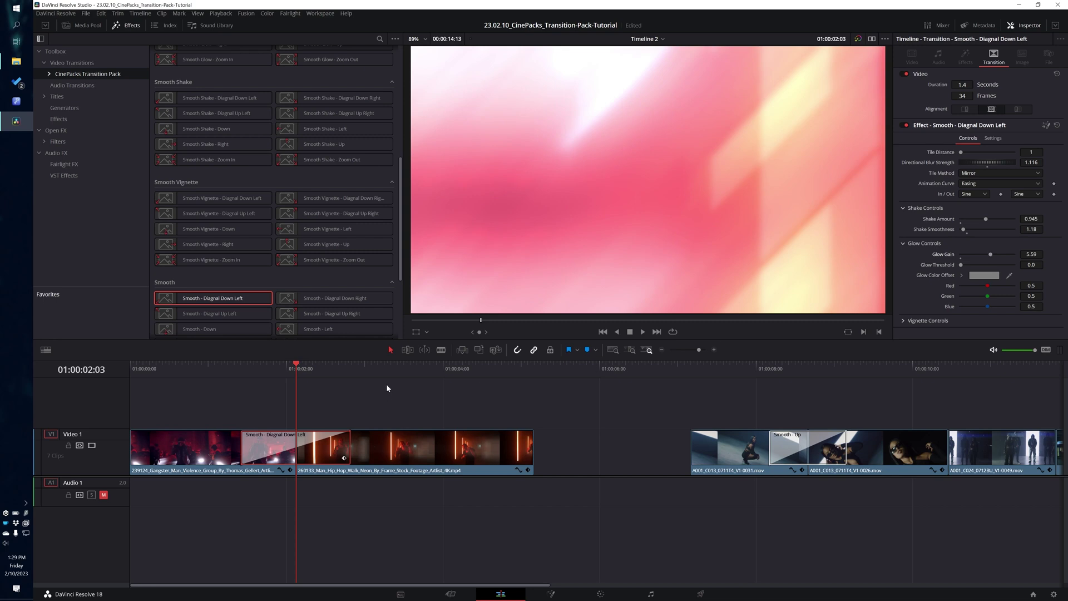
pyautogui.click(252, 365)
pyautogui.press('space')
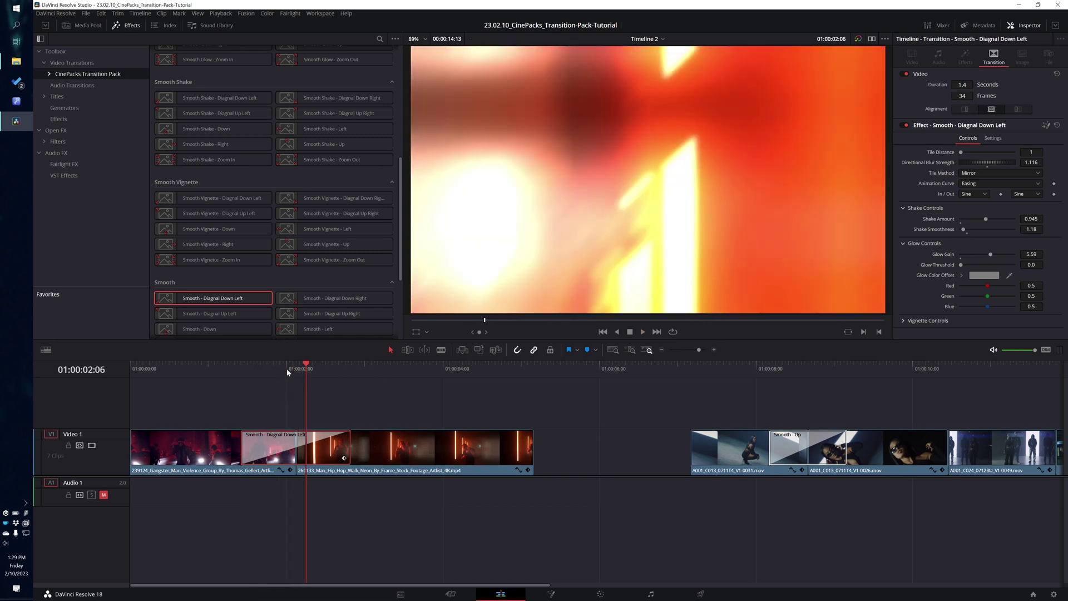
# Set the transition's Glow Color Offset to dark blue (red 0.082352, green 0.243137, blue 0.498039) and play it from the transition's start.
pyautogui.moveTo(287, 372); pyautogui.dragTo(295, 371)
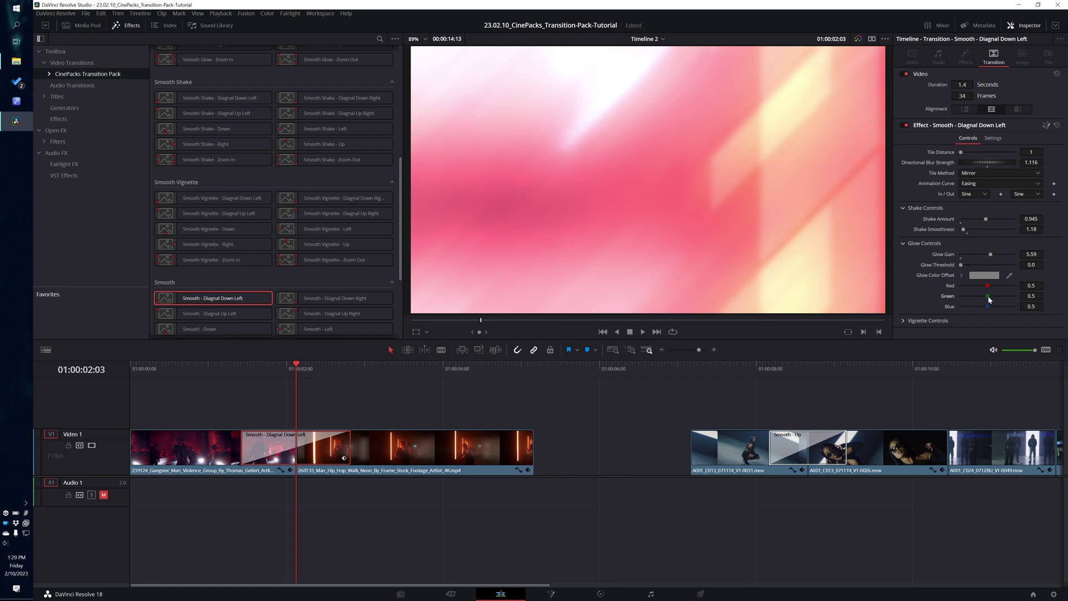
pyautogui.moveTo(989, 299)
pyautogui.mouseDown()
pyautogui.moveTo(1017, 290)
pyautogui.moveTo(963, 302)
pyautogui.moveTo(983, 296)
pyautogui.mouseUp()
pyautogui.click(984, 275)
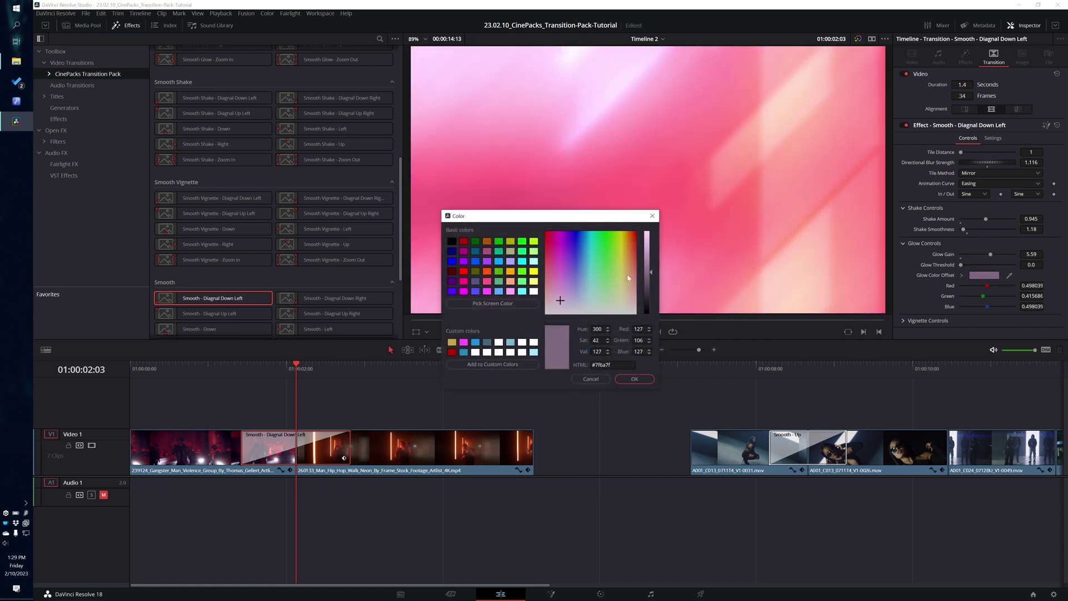
pyautogui.moveTo(628, 278); pyautogui.dragTo(581, 246)
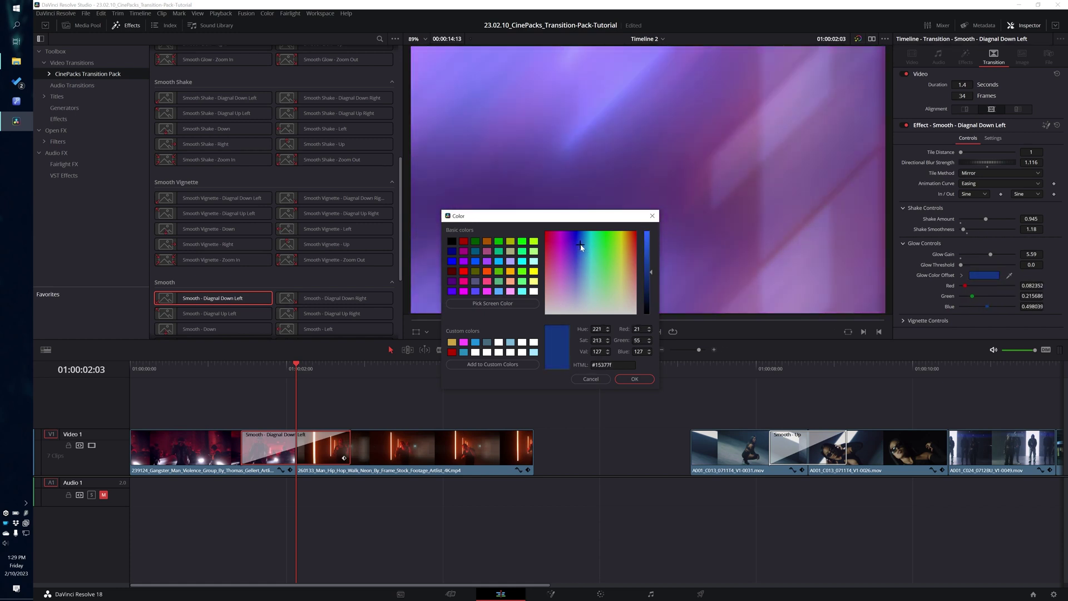
pyautogui.click(626, 380)
pyautogui.click(240, 366)
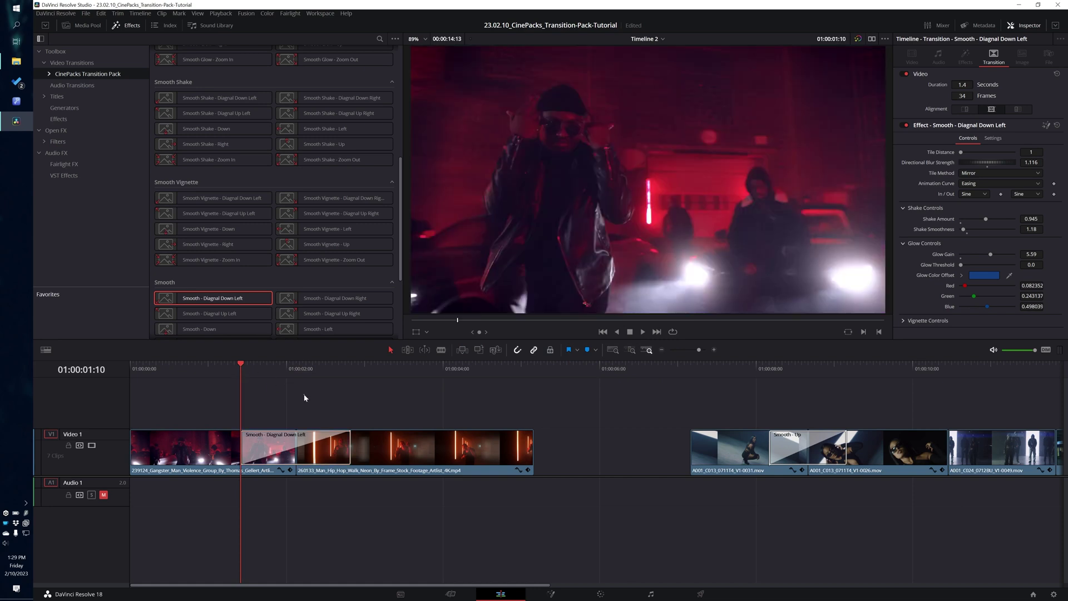
pyautogui.press('space')
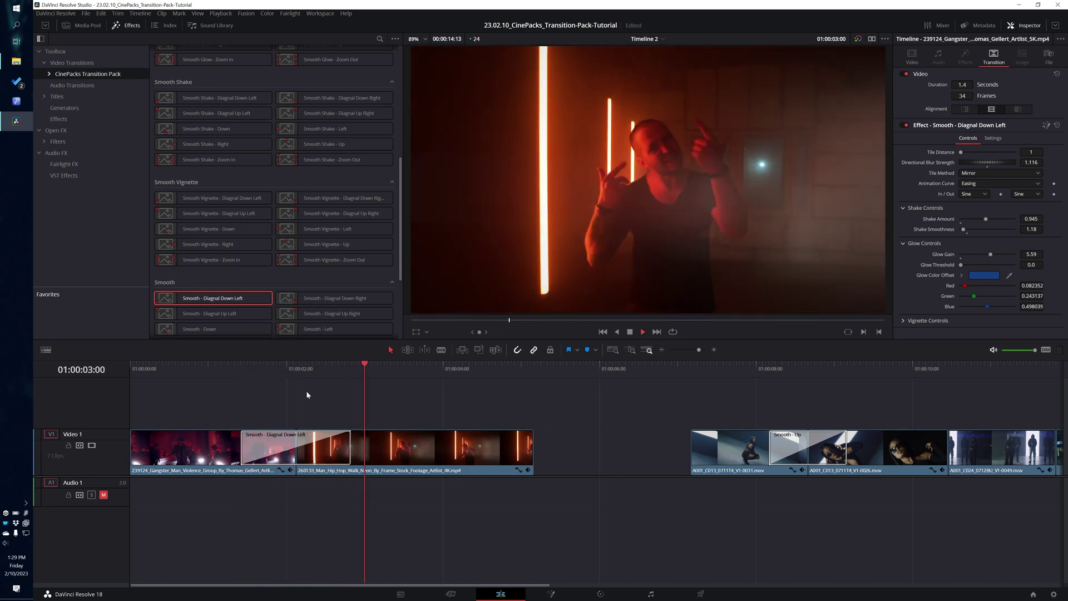
# Raise the transition's Glow Threshold while viewing a frame early in the transition.
pyautogui.click(261, 366)
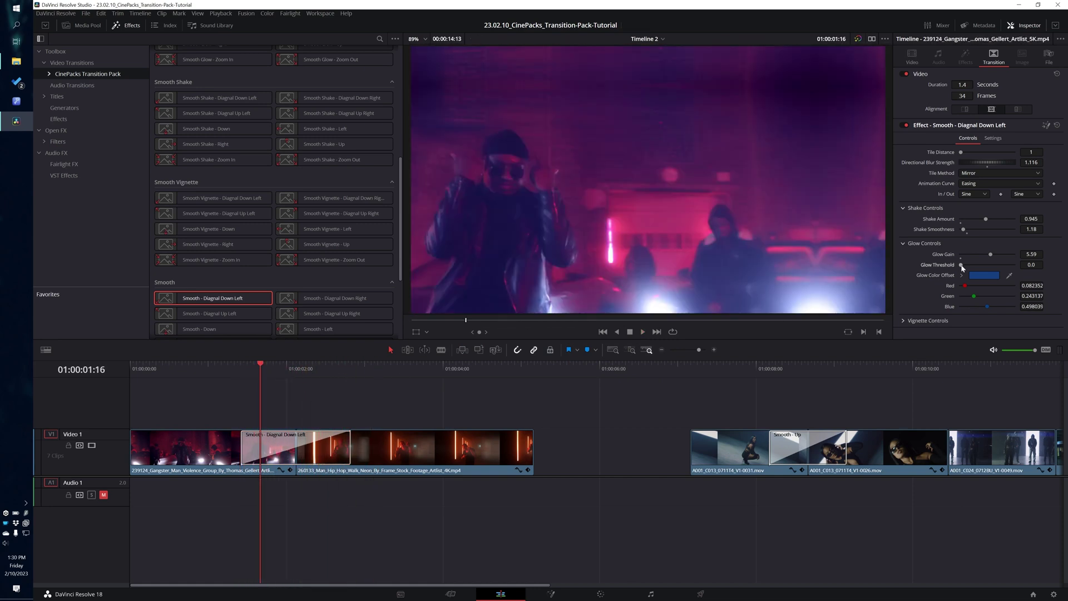
pyautogui.moveTo(962, 266)
pyautogui.mouseDown()
pyautogui.moveTo(993, 267)
pyautogui.moveTo(964, 276)
pyautogui.mouseUp()
pyautogui.moveTo(976, 267)
pyautogui.mouseDown()
pyautogui.moveTo(952, 277)
pyautogui.moveTo(1013, 262)
pyautogui.moveTo(994, 266)
pyautogui.mouseUp()
# Set the Smooth - Diagonal Down Left transition's Vignette Opacity to 1.0 and play through the transition twice.
pyautogui.click(272, 436)
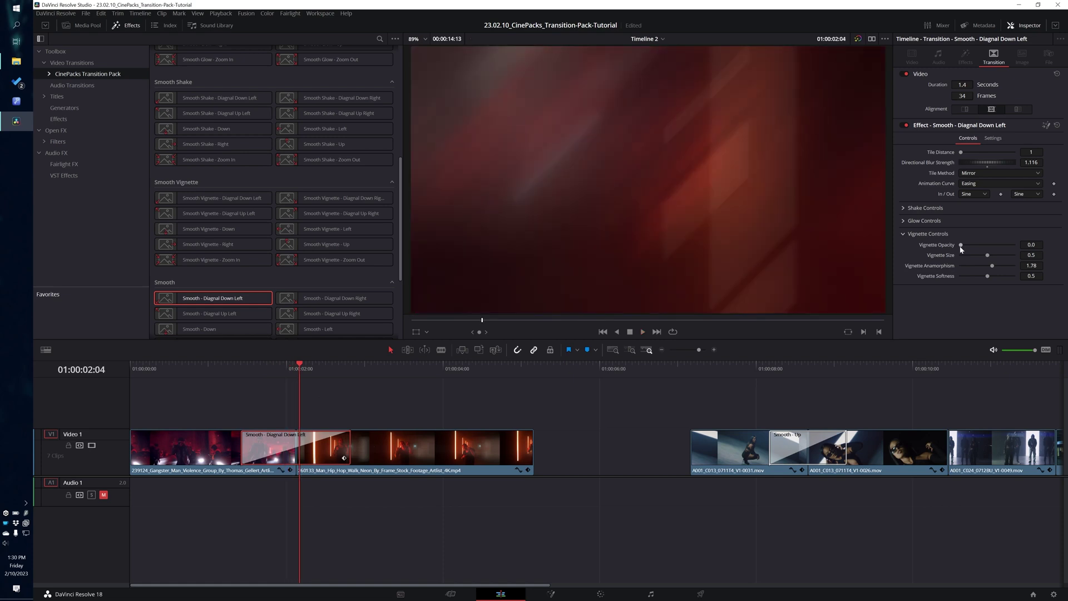
pyautogui.moveTo(961, 245); pyautogui.dragTo(1049, 257)
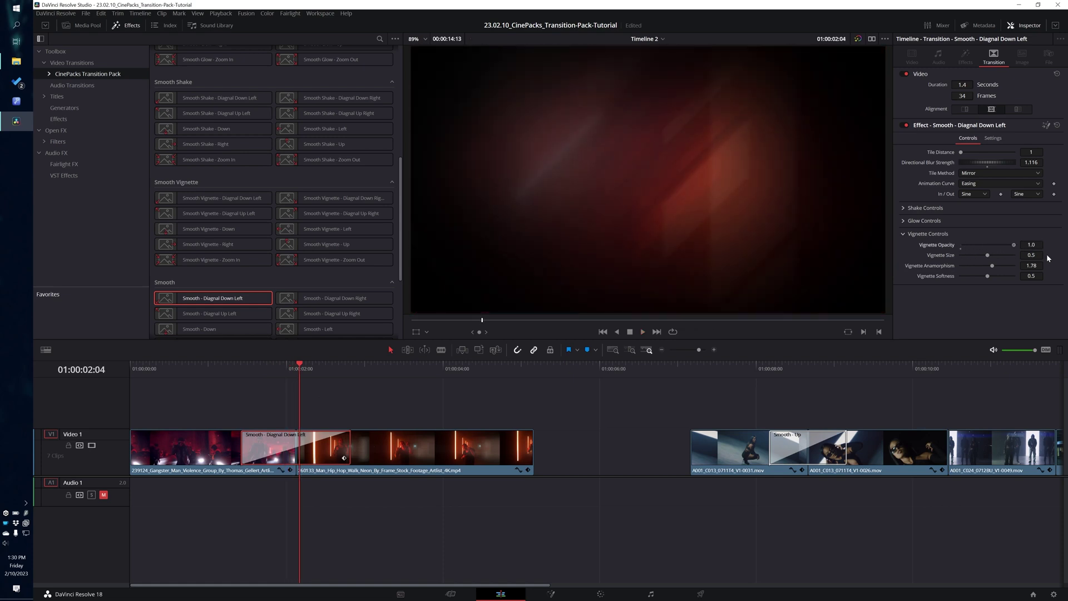
pyautogui.click(245, 365)
pyautogui.press('space')
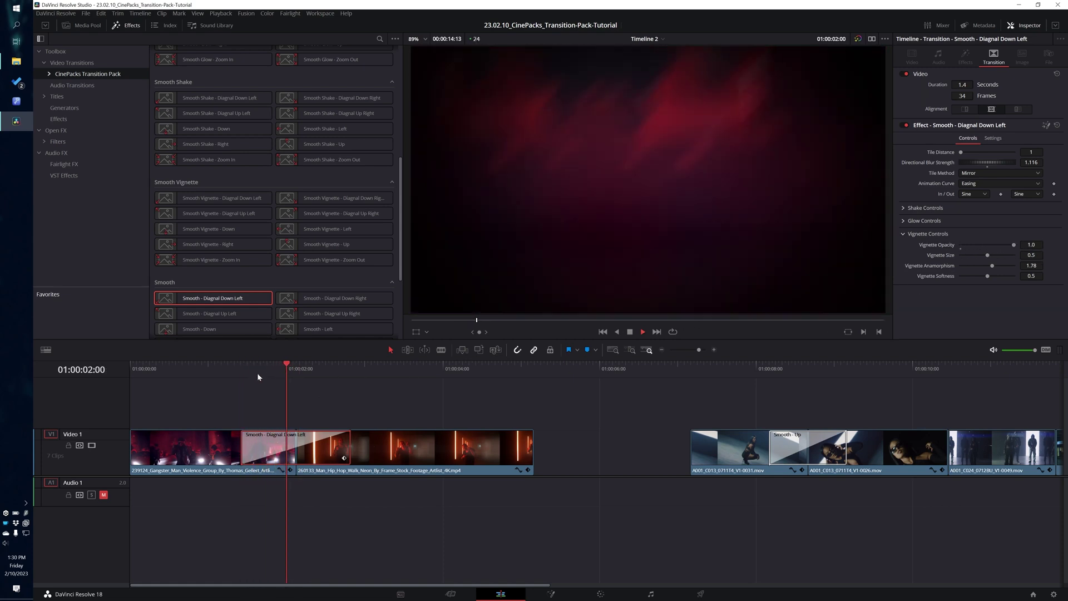
pyautogui.click(245, 369)
pyautogui.press('space')
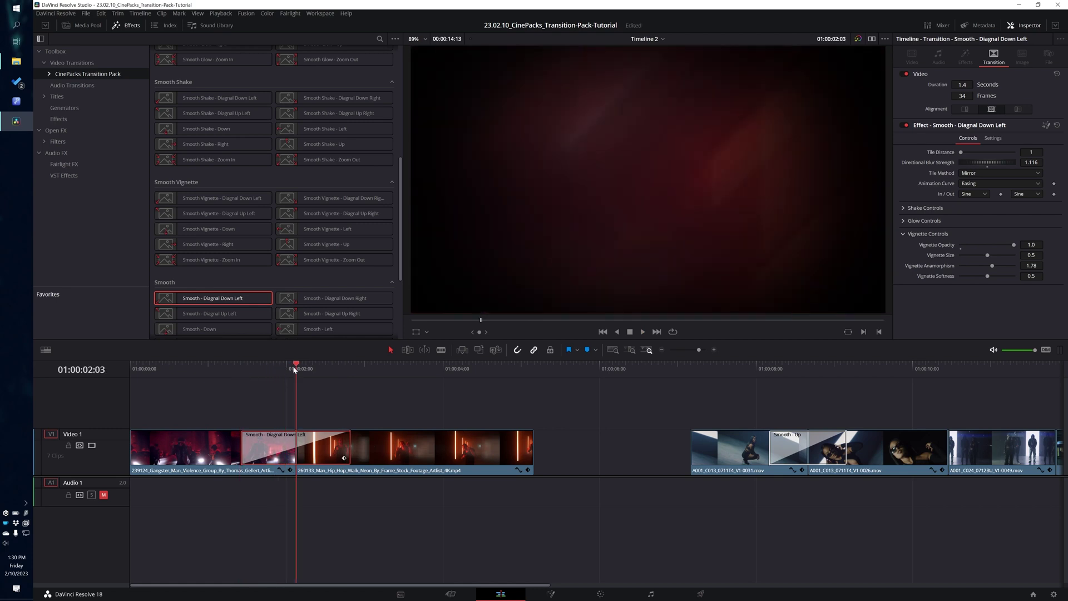
# Set the Vignette Size to 0.677 and Vignette Anamorphism to 0.071, and lower the Vignette Softness.
pyautogui.moveTo(989, 258); pyautogui.dragTo(964, 284)
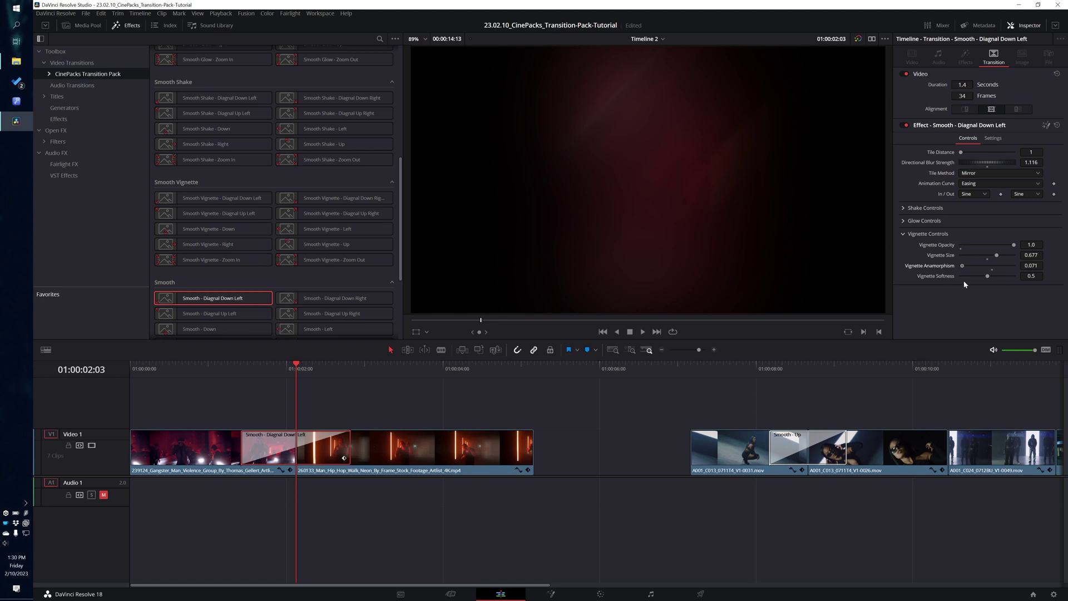
pyautogui.moveTo(964, 281)
pyautogui.mouseDown()
pyautogui.moveTo(995, 270)
pyautogui.moveTo(943, 279)
pyautogui.moveTo(1002, 273)
pyautogui.moveTo(957, 276)
pyautogui.mouseUp()
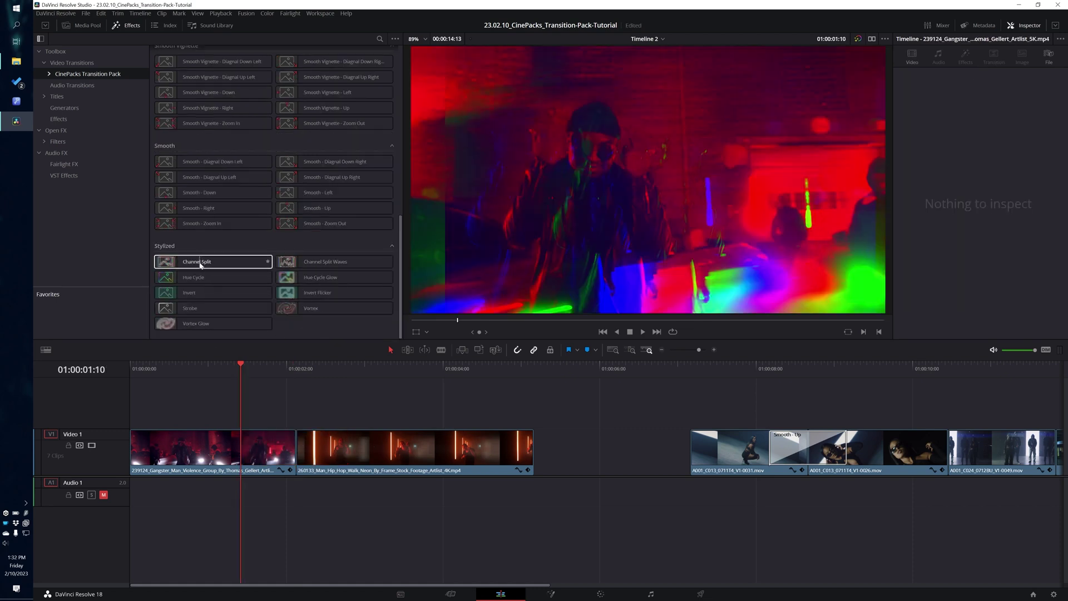
# Apply the Channel Split transition to the cut between the first two clips and preview it from its start.
pyautogui.moveTo(202, 263); pyautogui.dragTo(293, 445)
pyautogui.click(299, 372)
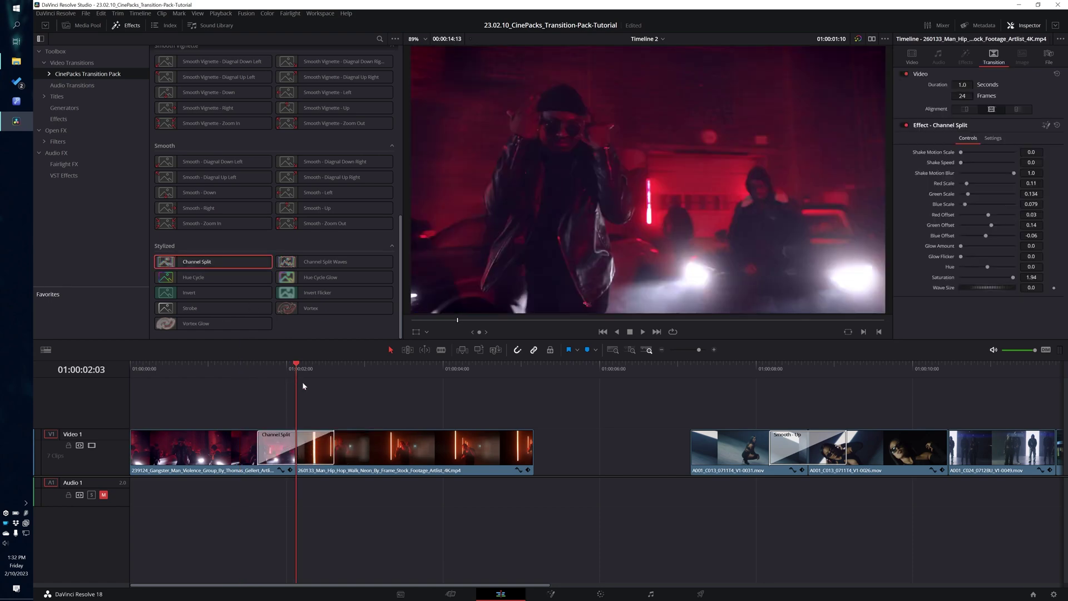
pyautogui.moveTo(240, 366)
pyautogui.mouseDown()
pyautogui.moveTo(267, 369)
pyautogui.moveTo(254, 369)
pyautogui.mouseUp()
pyautogui.press('space')
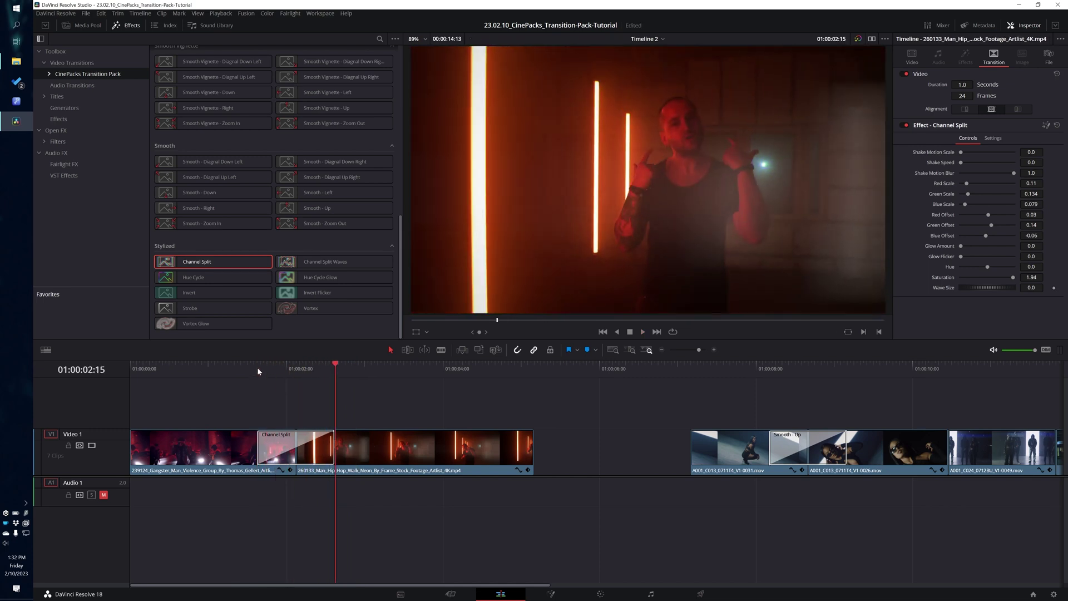
pyautogui.click(257, 367)
pyautogui.click(289, 441)
pyautogui.press('space')
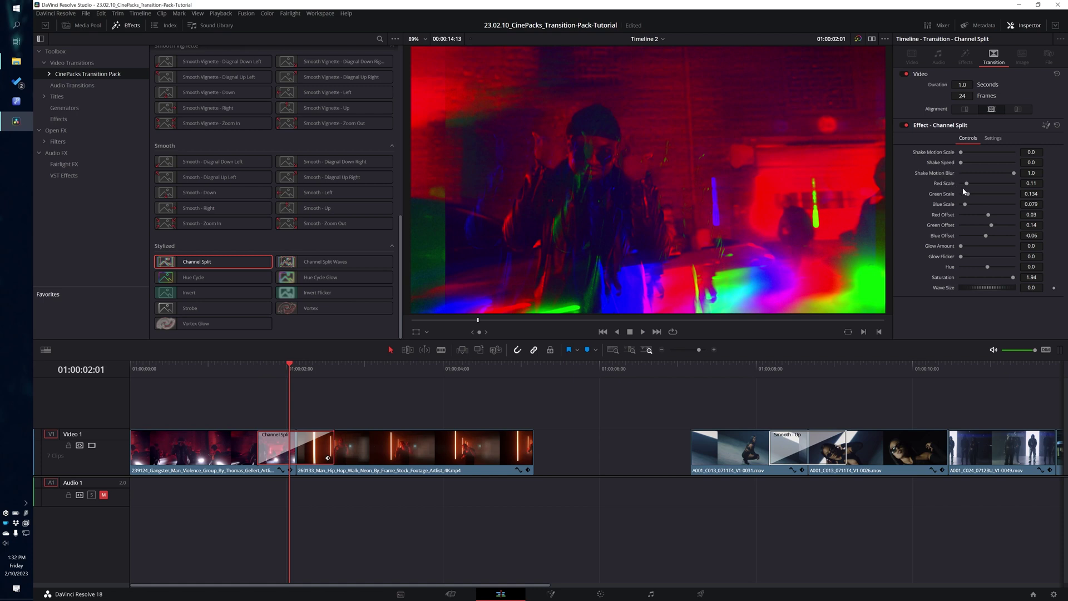
# Try larger channel scales, then set Red, Green and Blue Scale to 0.0 and Red Offset to -0.09.
pyautogui.moveTo(967, 184); pyautogui.dragTo(983, 204)
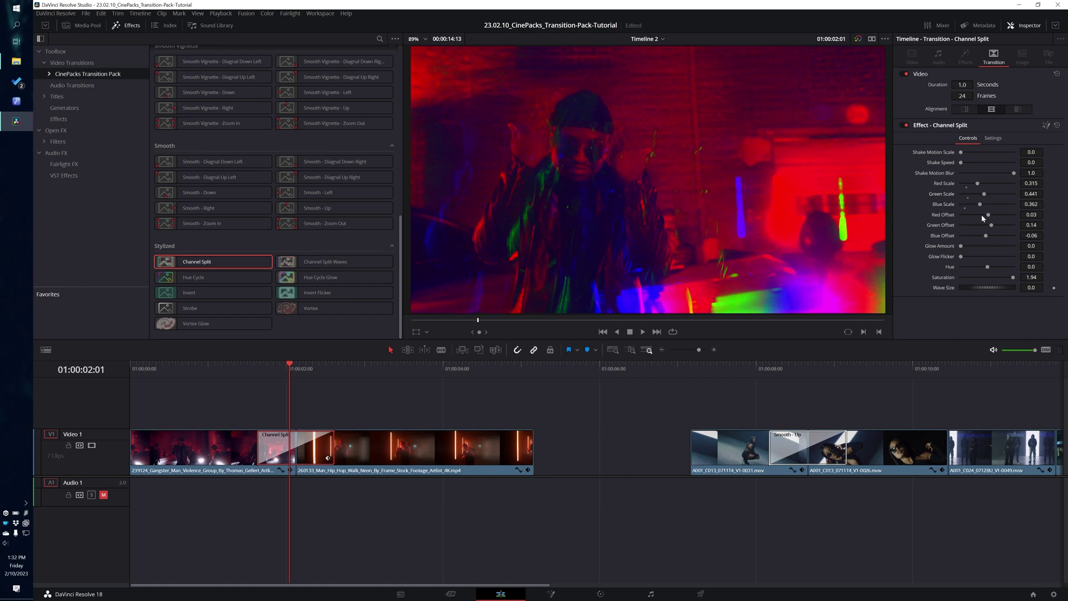
pyautogui.moveTo(977, 184); pyautogui.dragTo(956, 222)
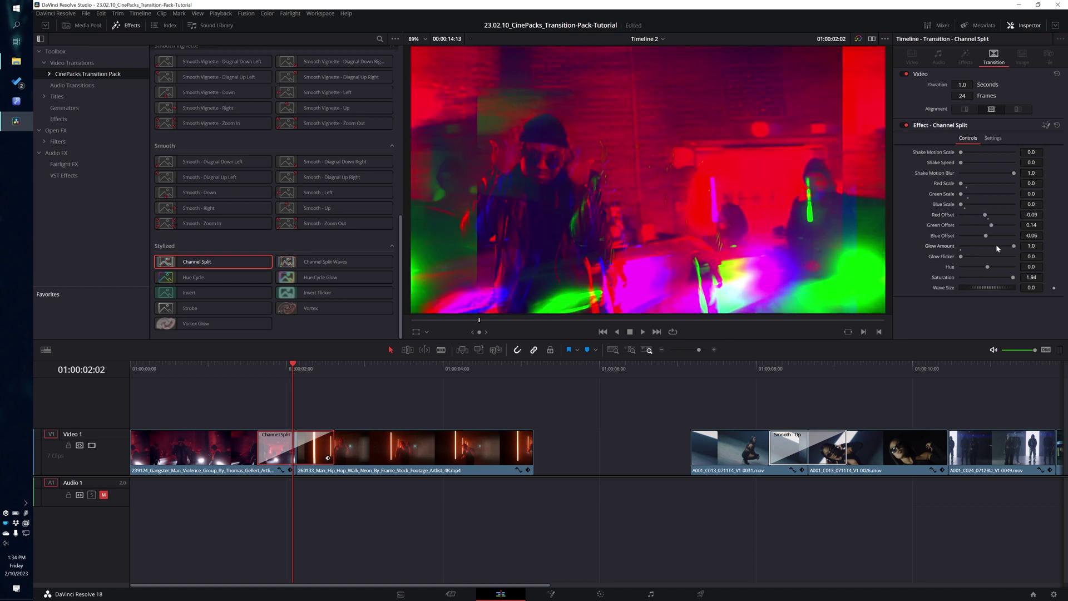
# Set the Channel Split transition's Glow Amount to 1.0 and Glow Flicker to 1.461, and replay it from its start.
pyautogui.moveTo(996, 245)
pyautogui.mouseDown()
pyautogui.moveTo(976, 245)
pyautogui.moveTo(1017, 246)
pyautogui.moveTo(974, 256)
pyautogui.moveTo(983, 256)
pyautogui.mouseUp()
pyautogui.click(258, 368)
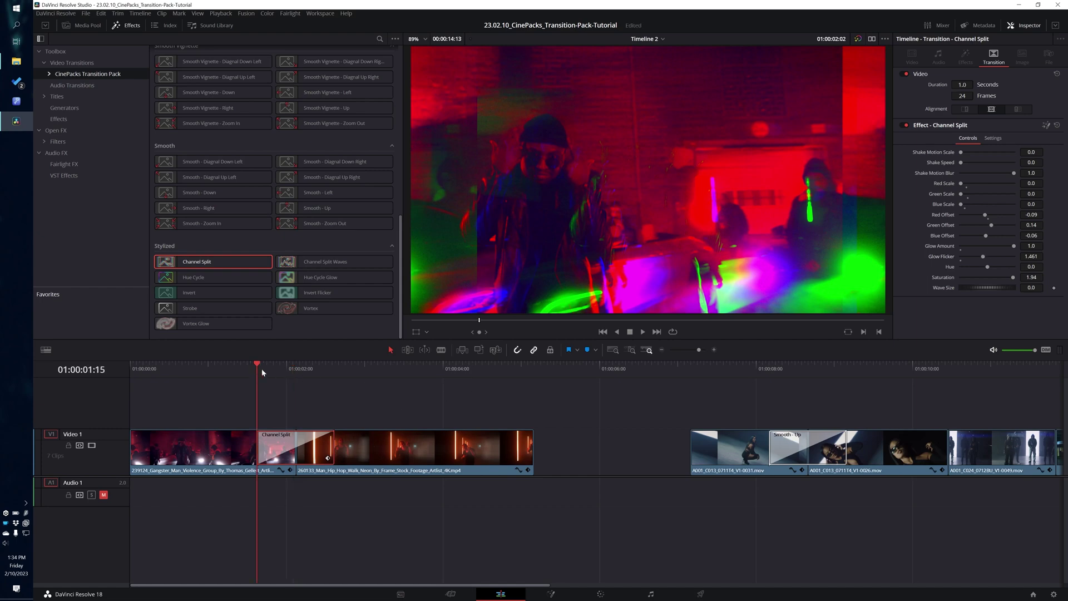
pyautogui.press('space')
pyautogui.press('space')
pyautogui.click(262, 371)
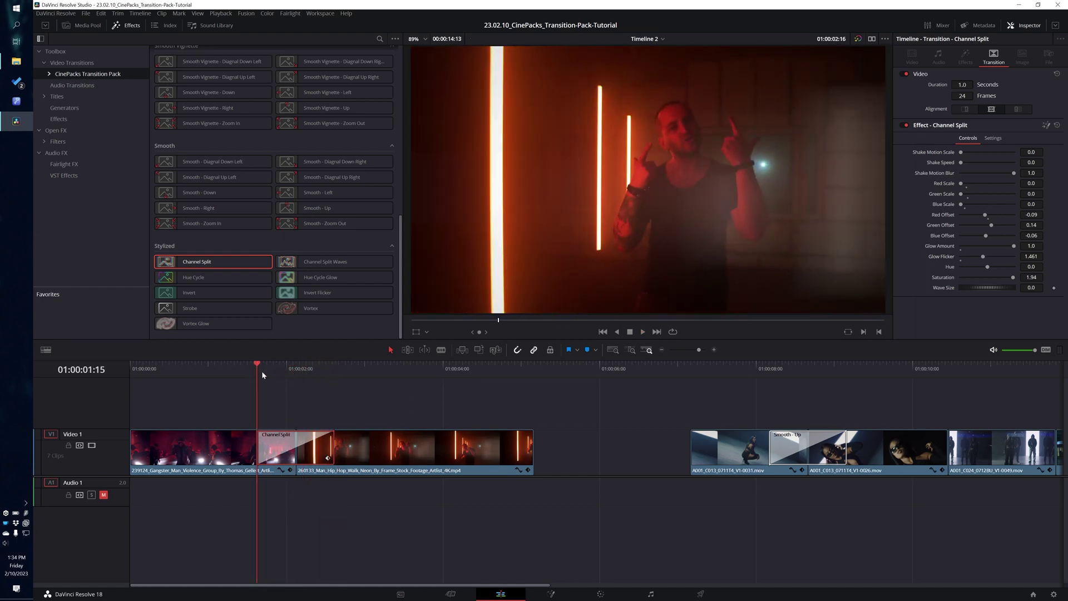
pyautogui.press('space')
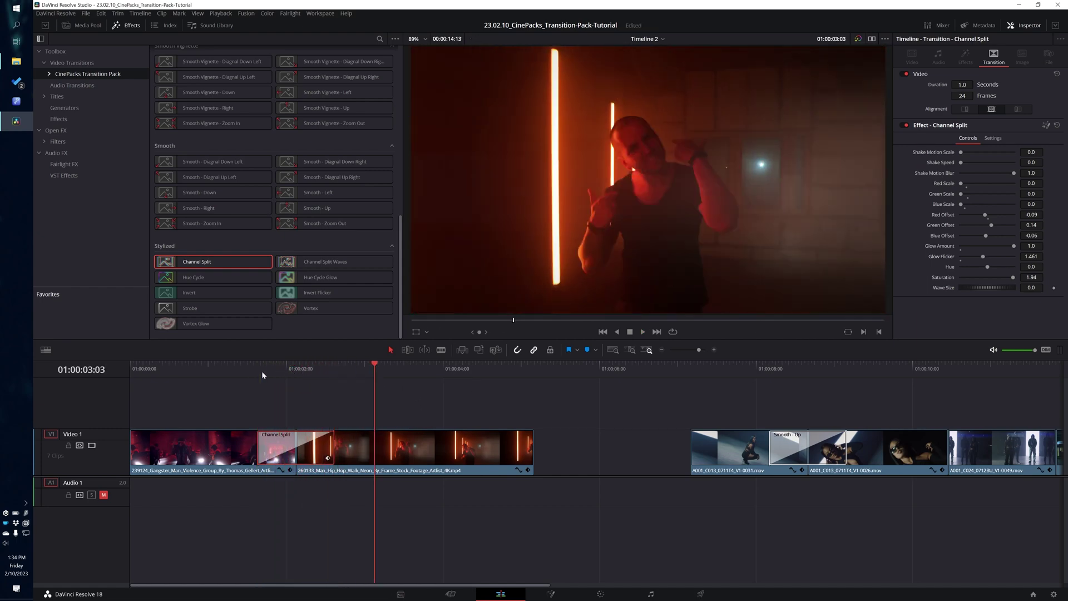
# Set the Channel Split transition's Hue to 0.73 and replay the recoloured effect from its start.
pyautogui.click(293, 368)
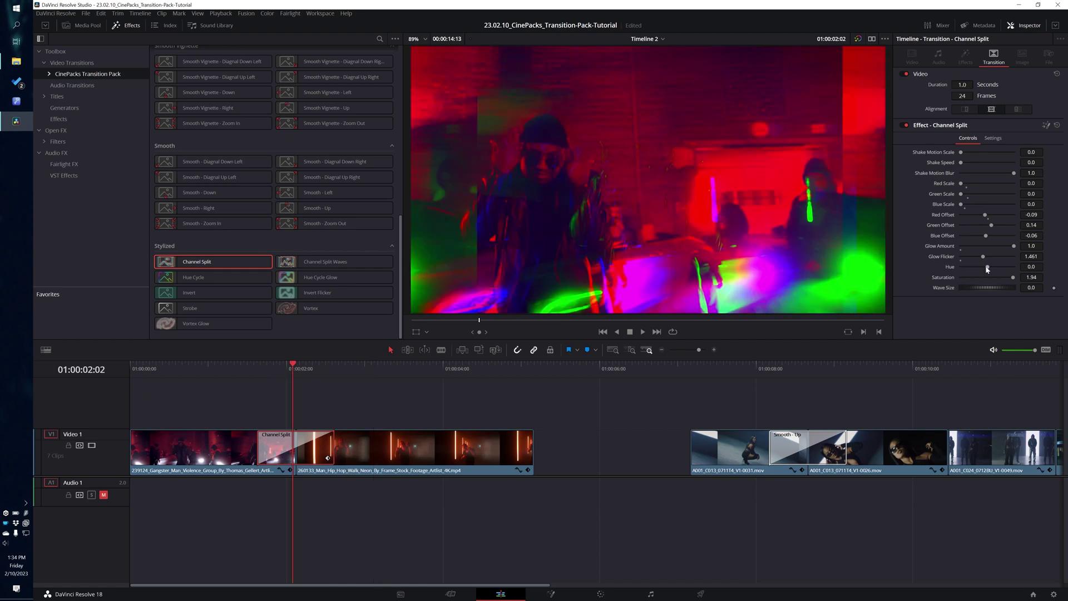
pyautogui.moveTo(987, 267); pyautogui.dragTo(1004, 260)
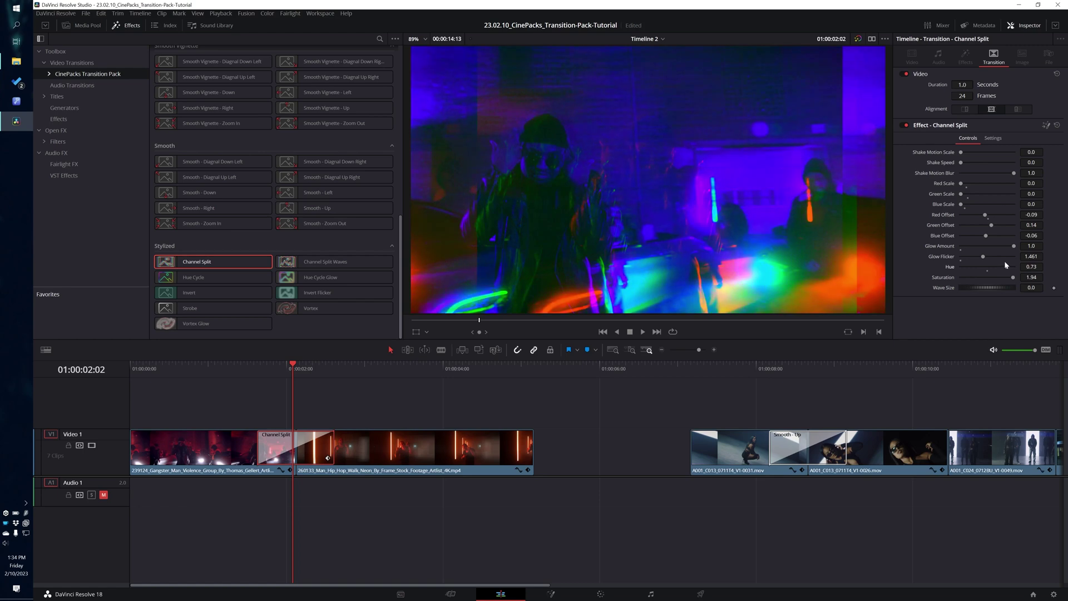
pyautogui.click(257, 372)
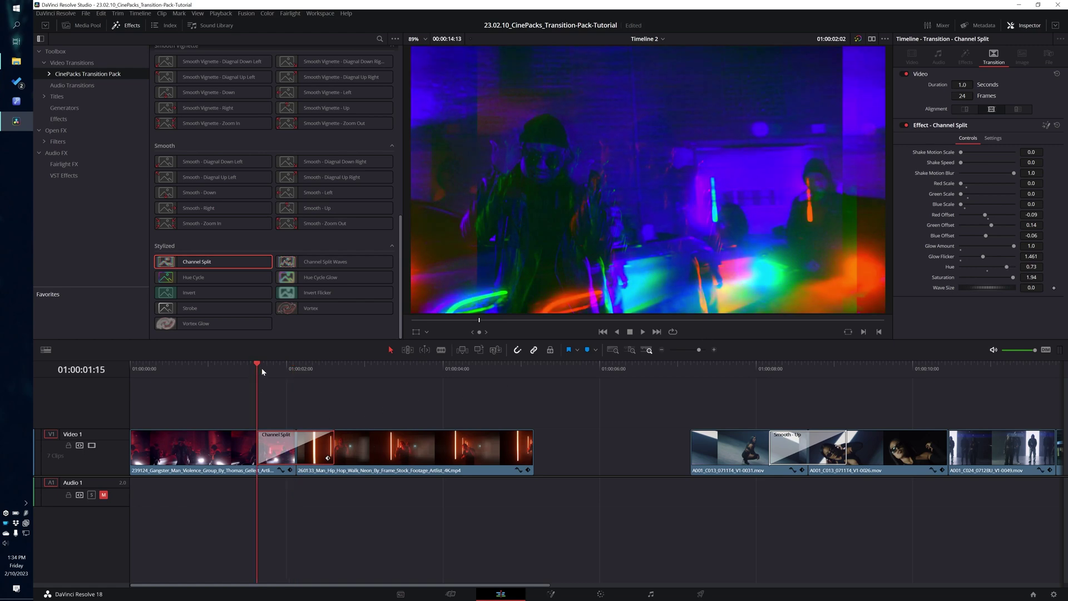
pyautogui.press('space')
pyautogui.click(262, 370)
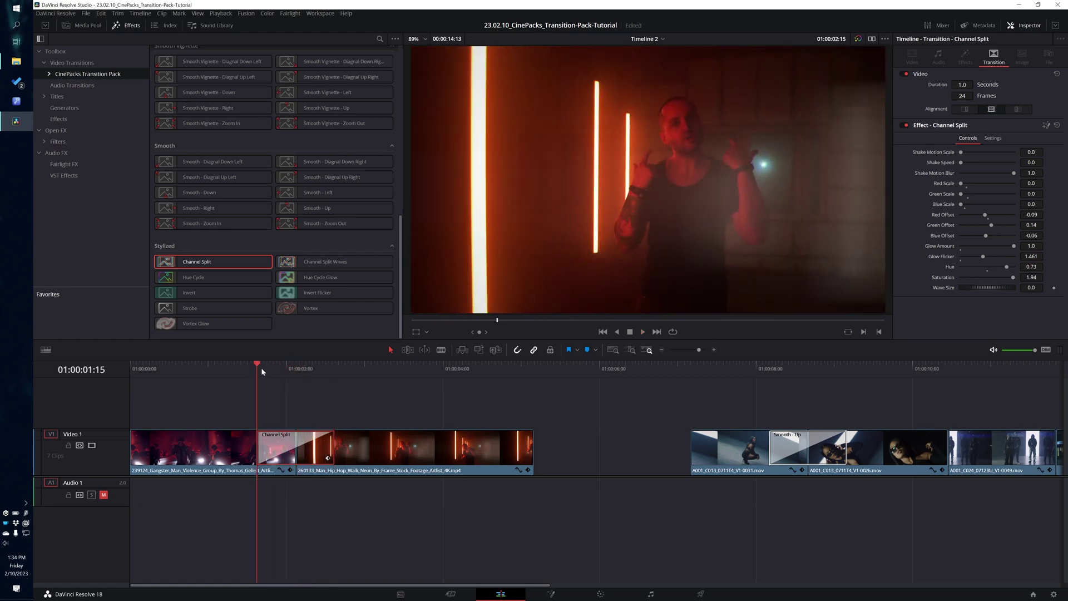
pyautogui.click(262, 368)
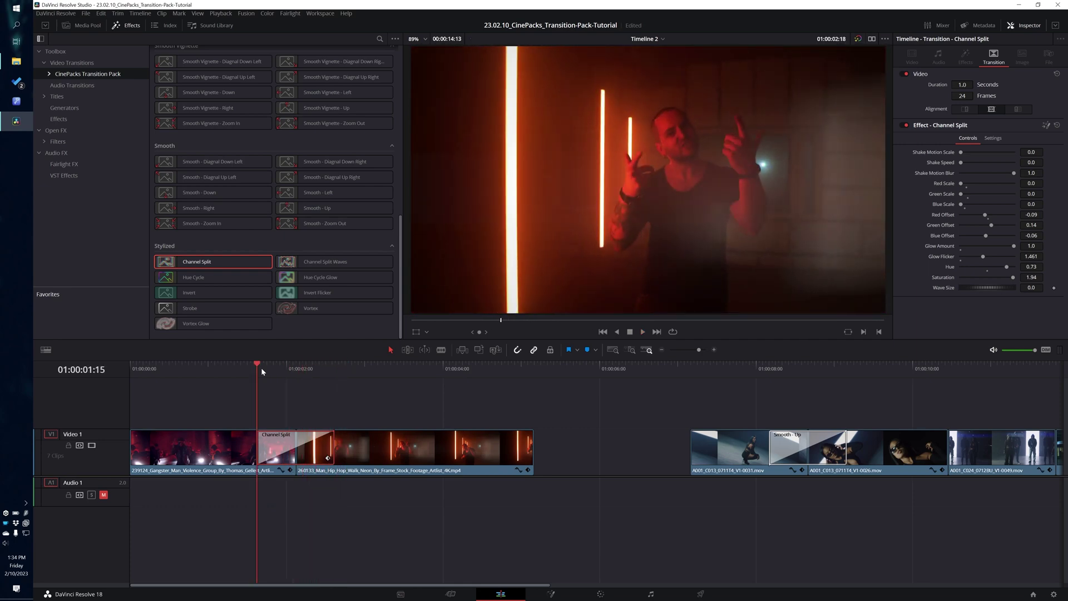
pyautogui.press('space')
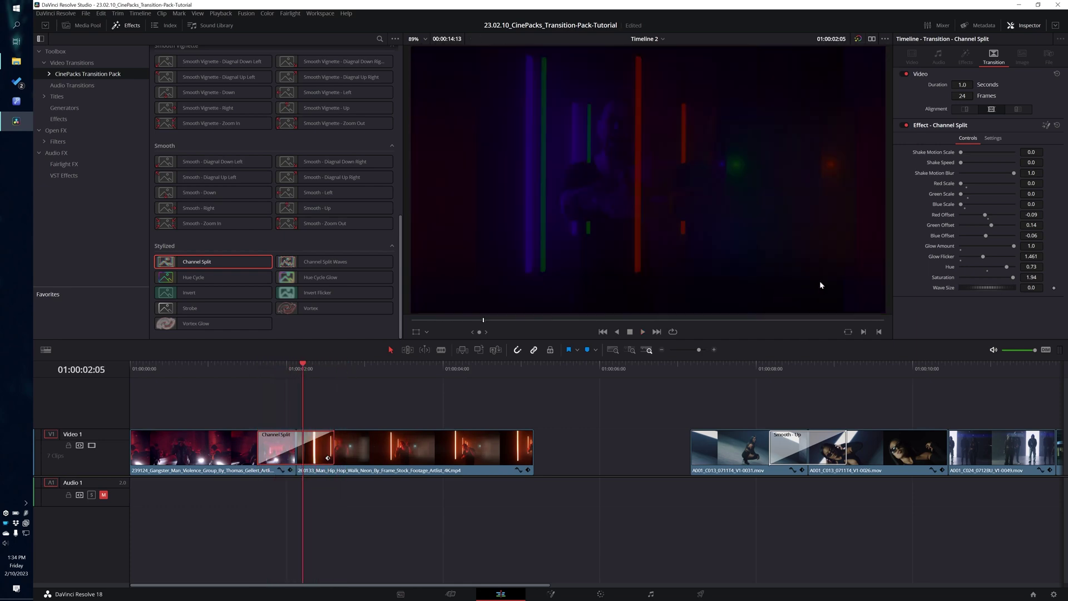
# Set the Channel Split transition's Wave Size to 27.884 and replay the wavy distortion.
pyautogui.click(296, 370)
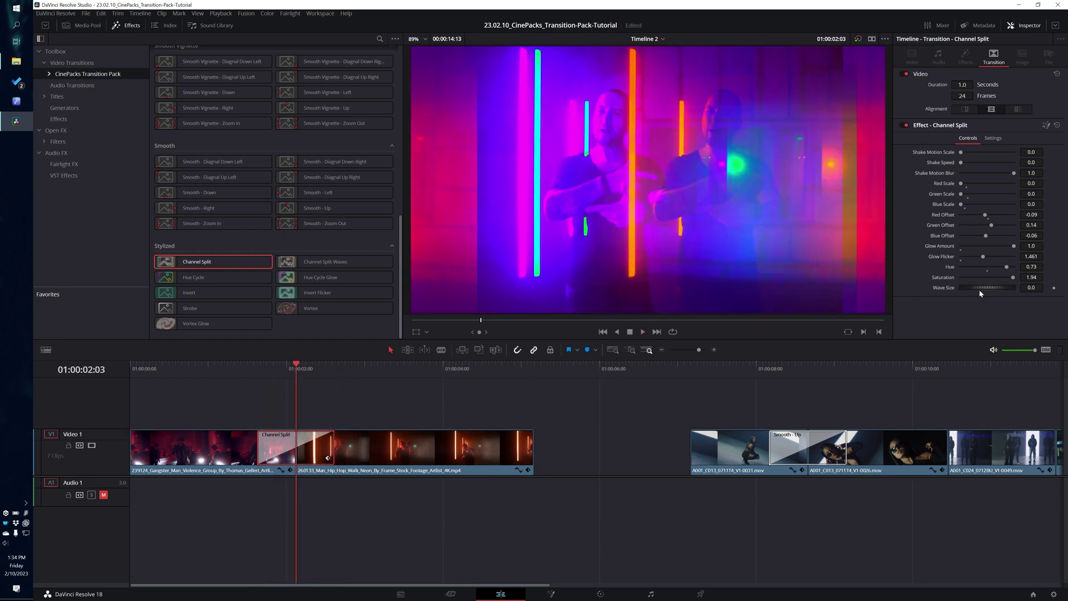
pyautogui.moveTo(979, 291); pyautogui.dragTo(985, 287)
pyautogui.moveTo(990, 284); pyautogui.dragTo(1041, 294)
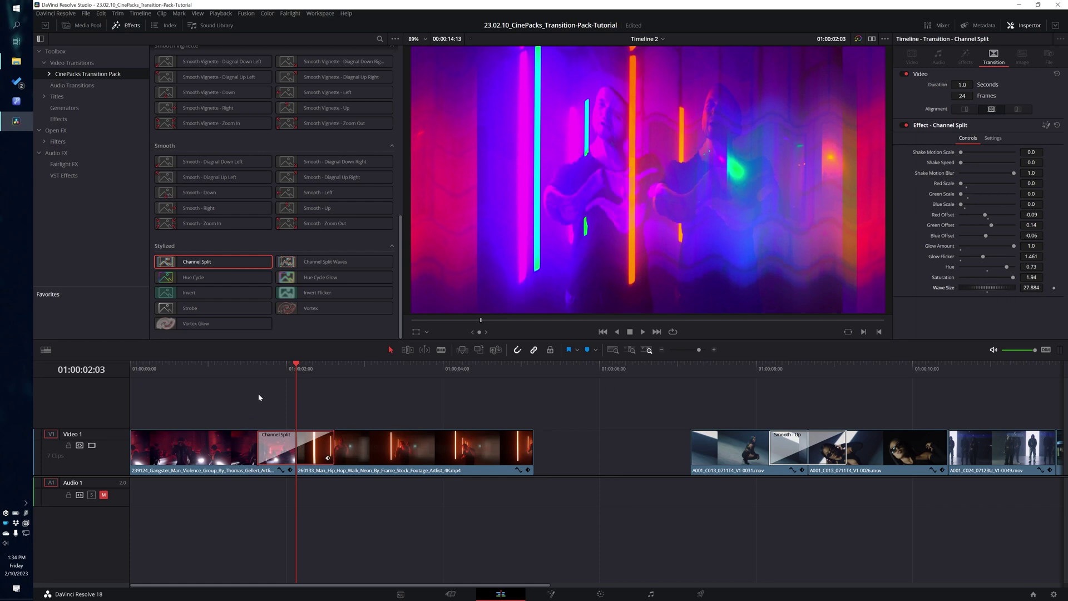
pyautogui.click(260, 366)
pyautogui.press('space')
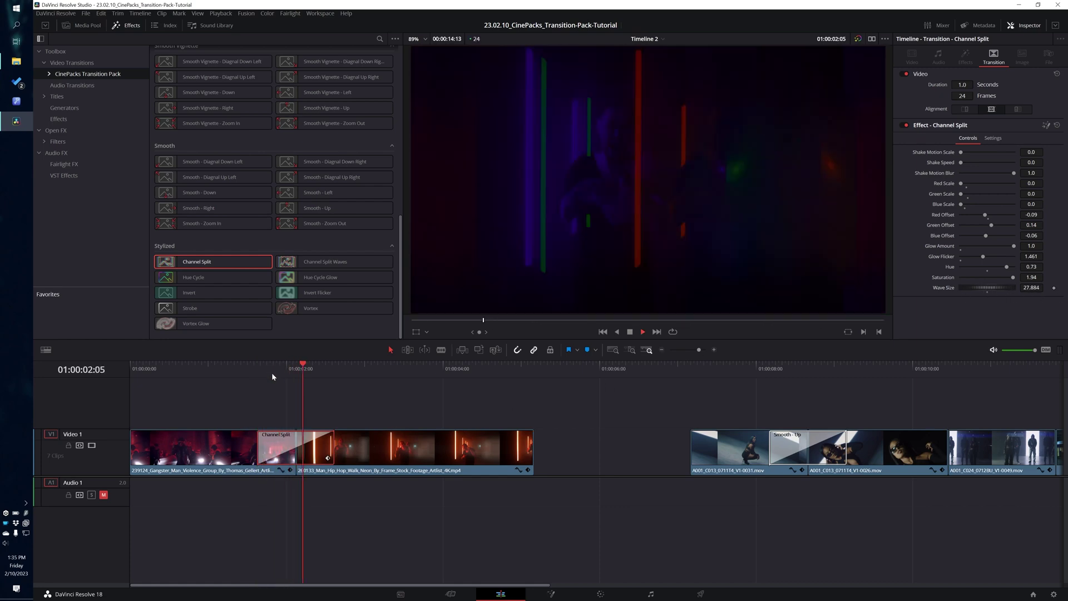
pyautogui.click(259, 368)
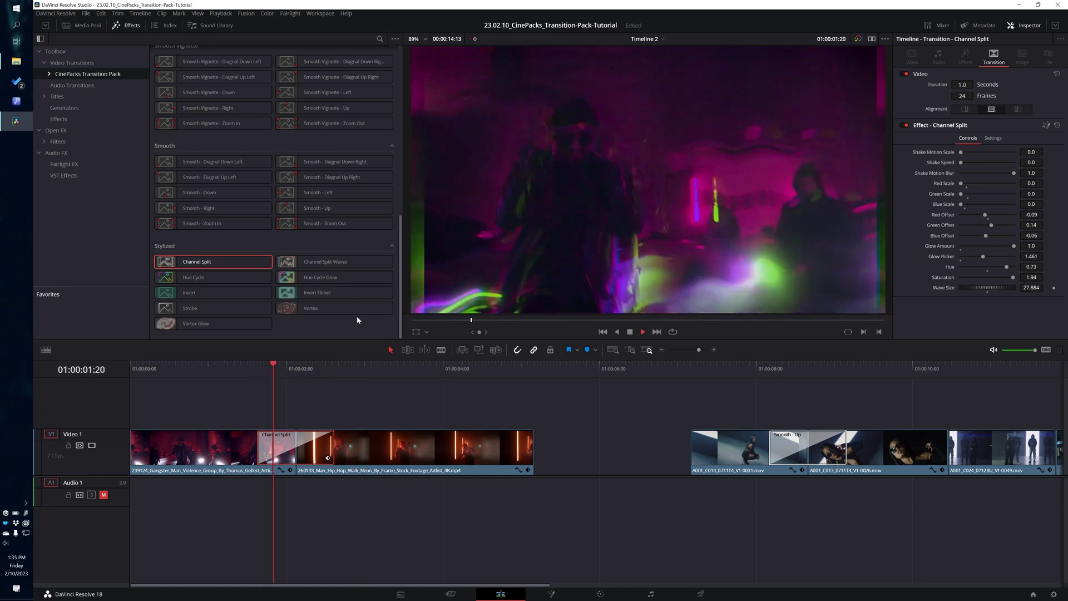
# Replace the Channel Split transition with Channel Split Waves and preview it on the timeline.
pyautogui.click(328, 262)
pyautogui.moveTo(329, 263); pyautogui.dragTo(277, 448)
pyautogui.click(281, 369)
pyautogui.press('space')
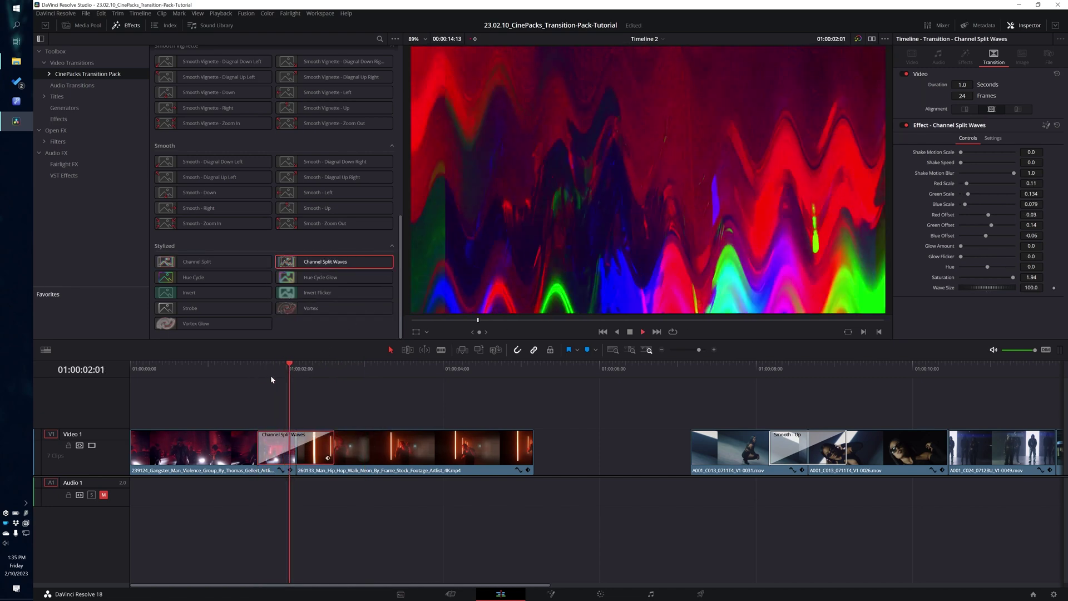
pyautogui.press('space')
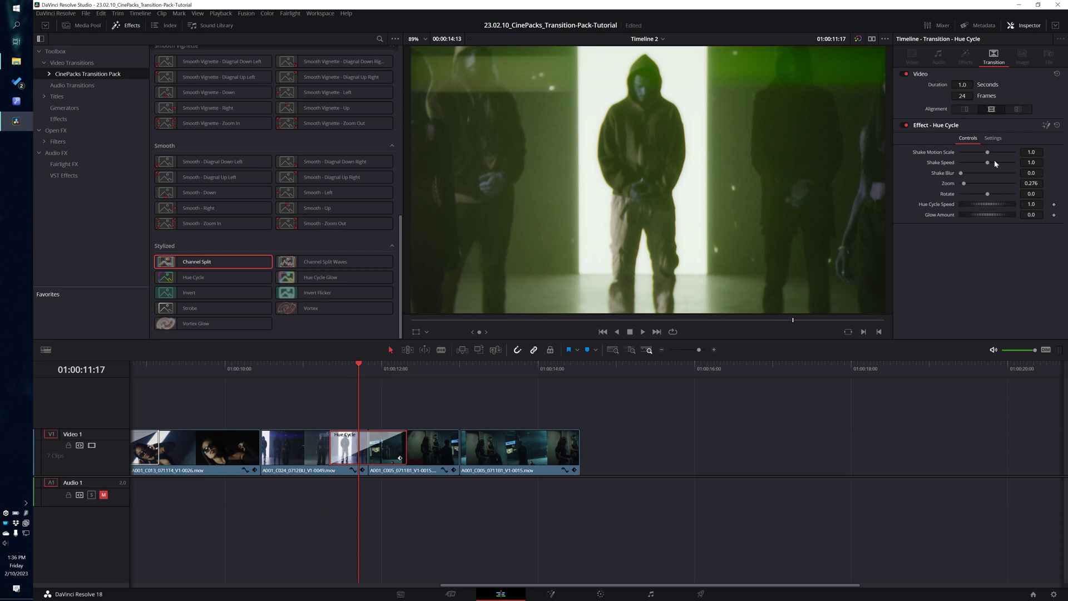
# Set the Hue Cycle transition's Shake Motion Scale to 1.937, Shake Speed to 0.929, Shake Blur to 0.197 and Zoom to 1.575, and play it.
pyautogui.moveTo(990, 154); pyautogui.dragTo(966, 178)
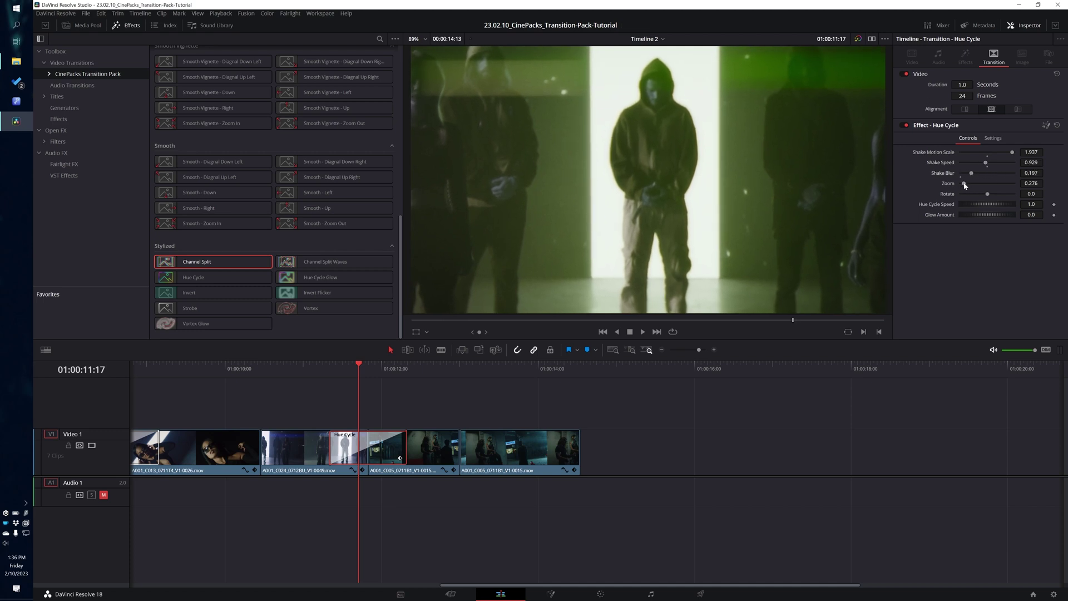
pyautogui.moveTo(965, 185); pyautogui.dragTo(978, 184)
pyautogui.click(330, 368)
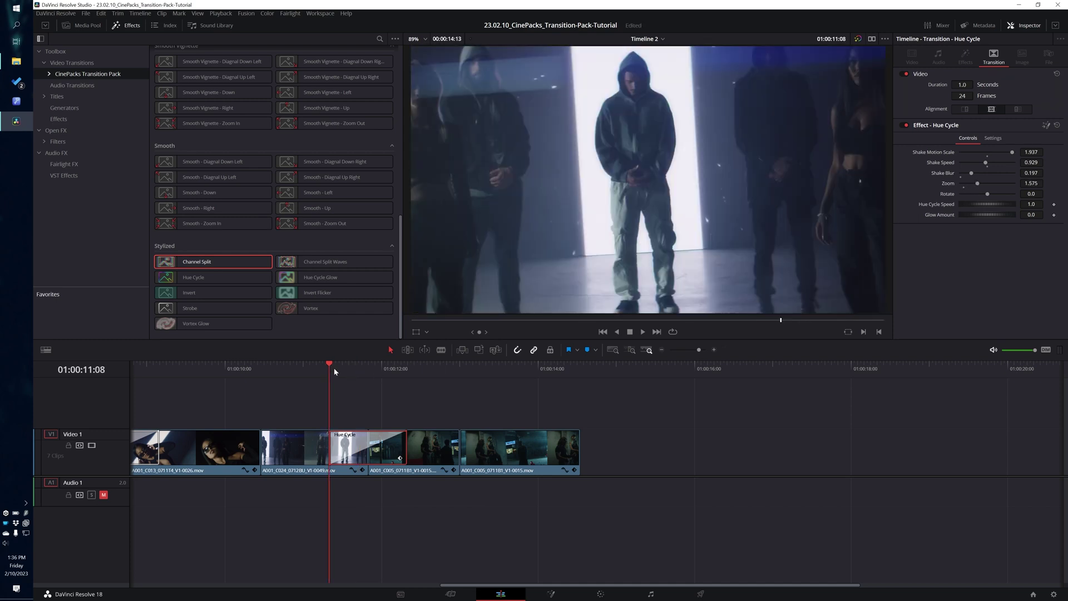
pyautogui.press('space')
pyautogui.click(338, 368)
pyautogui.press('space')
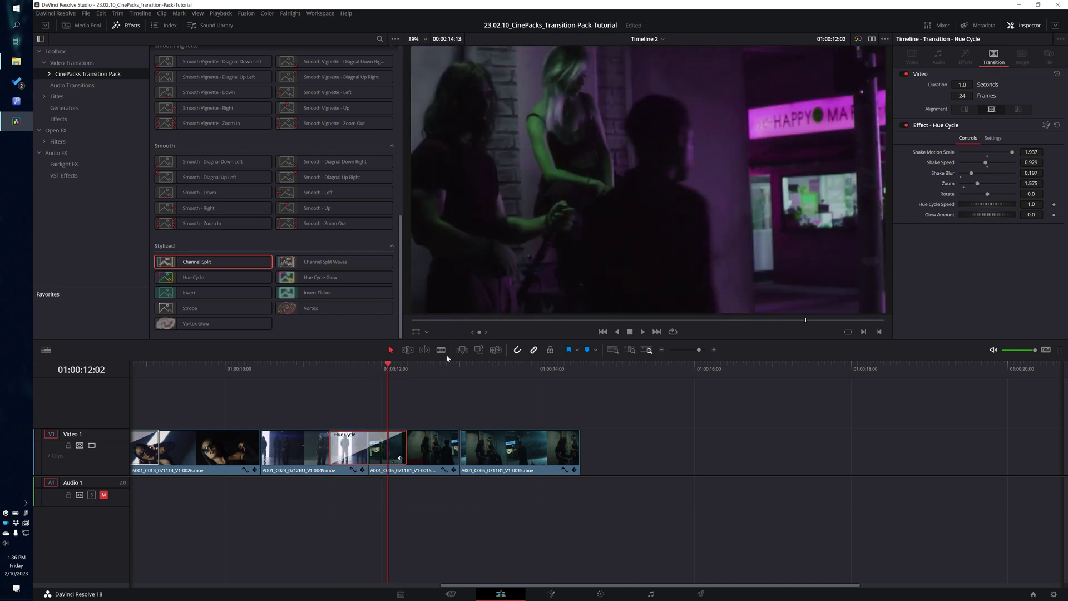
# Try a Rotate of 51.0 on the Hue Cycle transition, reset its Zoom and Rotate to 0.0, and replay it.
pyautogui.moveTo(988, 196); pyautogui.dragTo(991, 195)
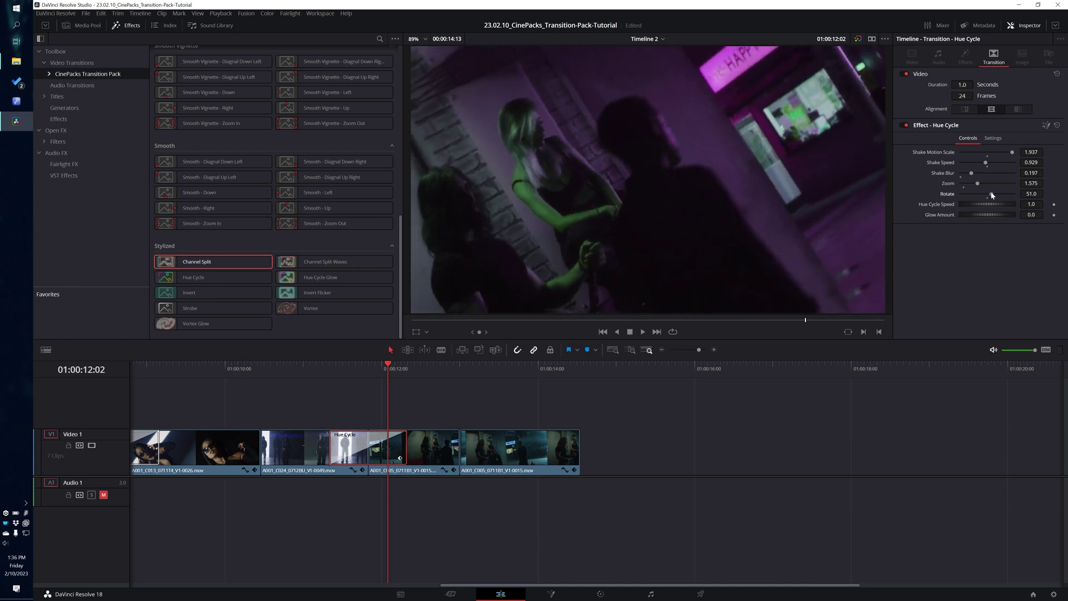
pyautogui.moveTo(339, 374)
pyautogui.mouseDown()
pyautogui.moveTo(432, 381)
pyautogui.moveTo(320, 379)
pyautogui.mouseUp()
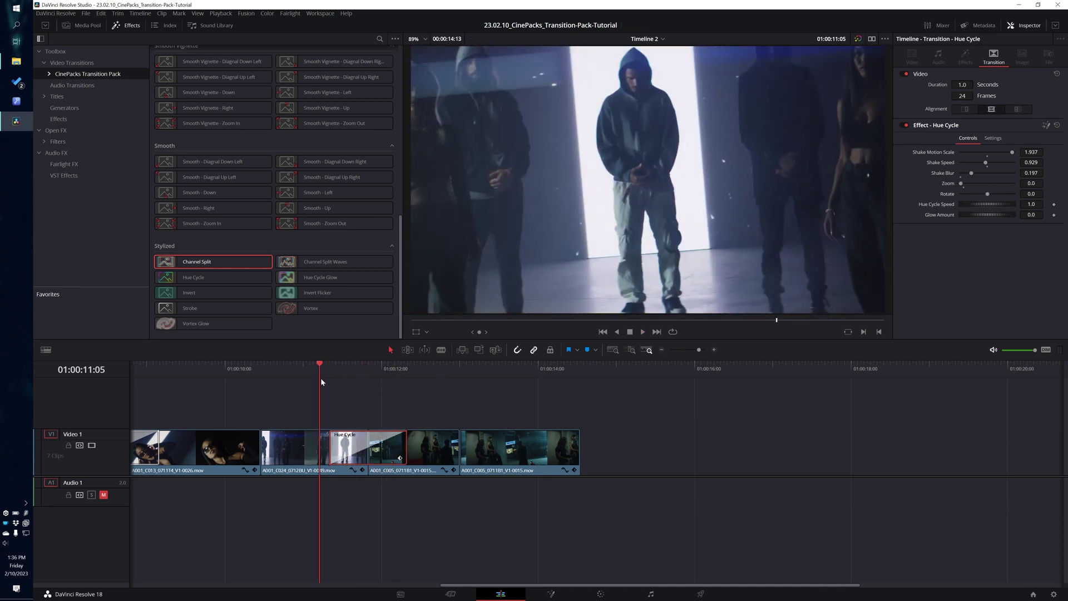
pyautogui.press('space')
pyautogui.press('space')
pyautogui.click(341, 381)
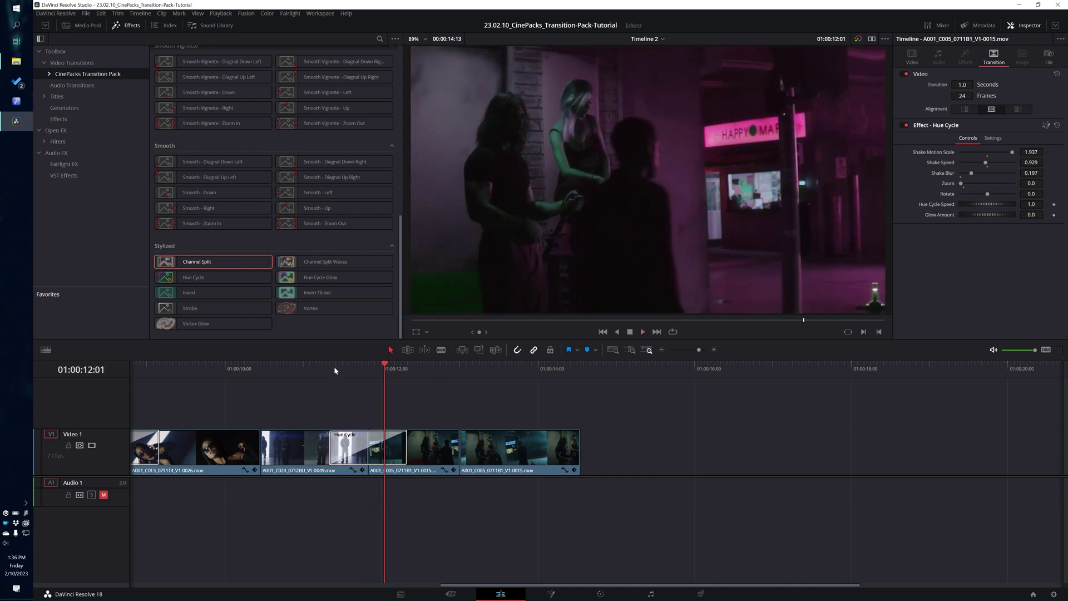
pyautogui.click(334, 367)
pyautogui.moveTo(337, 374)
pyautogui.mouseDown()
pyautogui.moveTo(375, 371)
pyautogui.moveTo(329, 372)
pyautogui.moveTo(338, 376)
pyautogui.mouseUp()
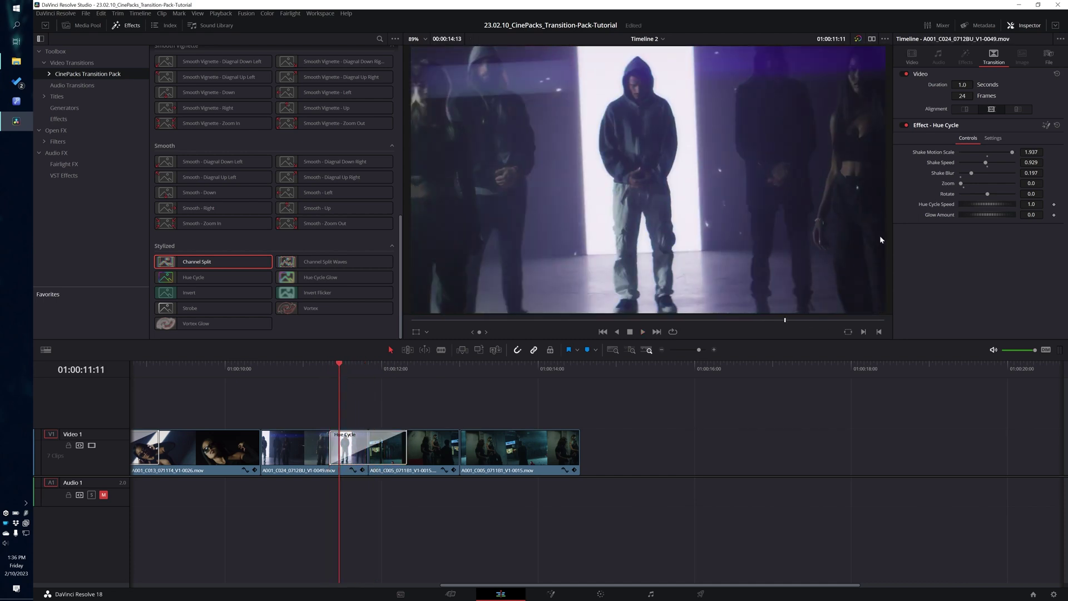
# Set the Hue Cycle transition's Hue Cycle Speed to 4.594 and replay it from its start.
pyautogui.moveTo(977, 204); pyautogui.dragTo(1019, 206)
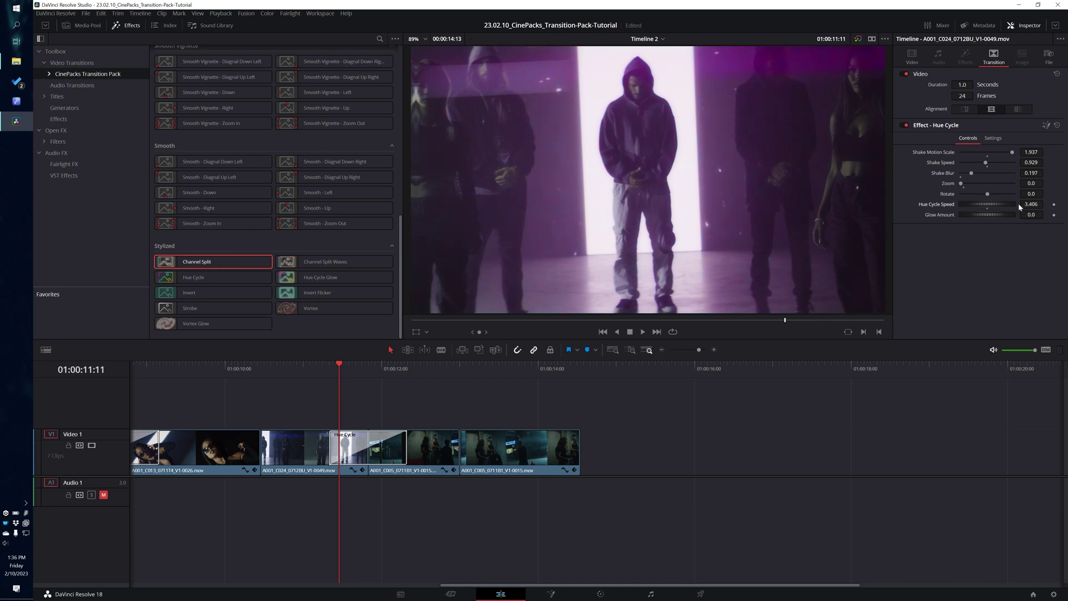
pyautogui.click(329, 367)
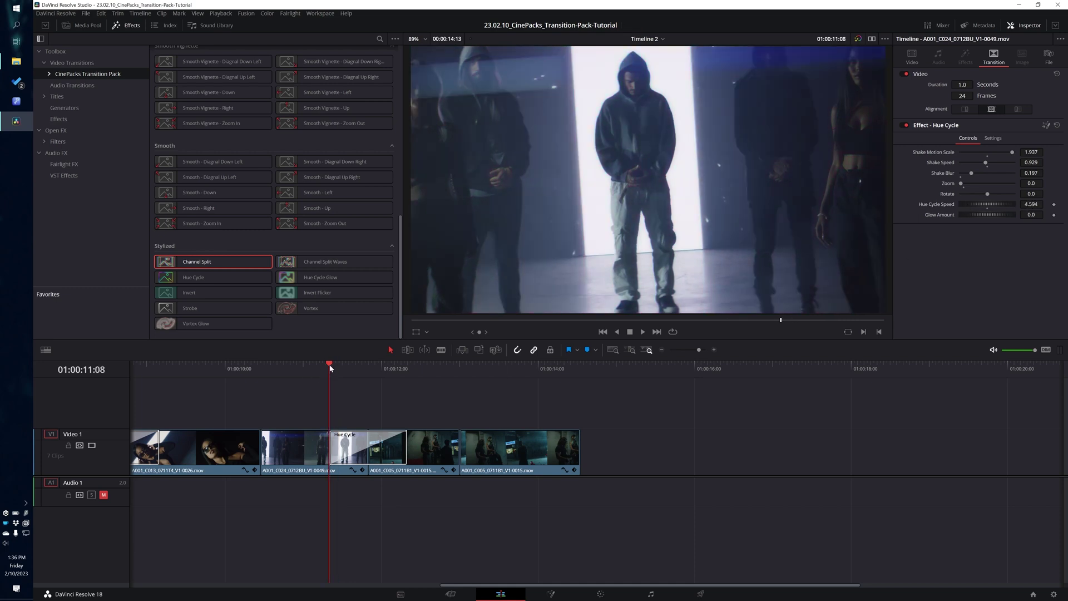
pyautogui.press('space')
pyautogui.click(333, 367)
pyautogui.press('space')
# Set the Hue Cycle transition's Glow Amount to 3.043, preview the glow across the cut, and readjust the amount.
pyautogui.moveTo(991, 217); pyautogui.dragTo(948, 253)
pyautogui.press('space')
pyautogui.click(337, 368)
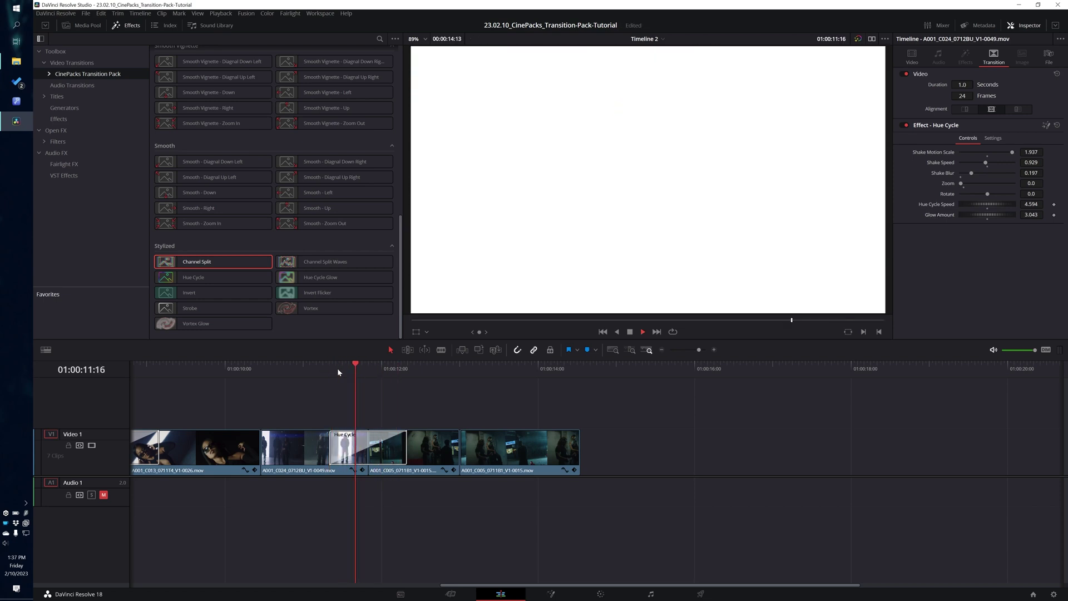
pyautogui.click(352, 369)
pyautogui.moveTo(352, 368); pyautogui.dragTo(372, 372)
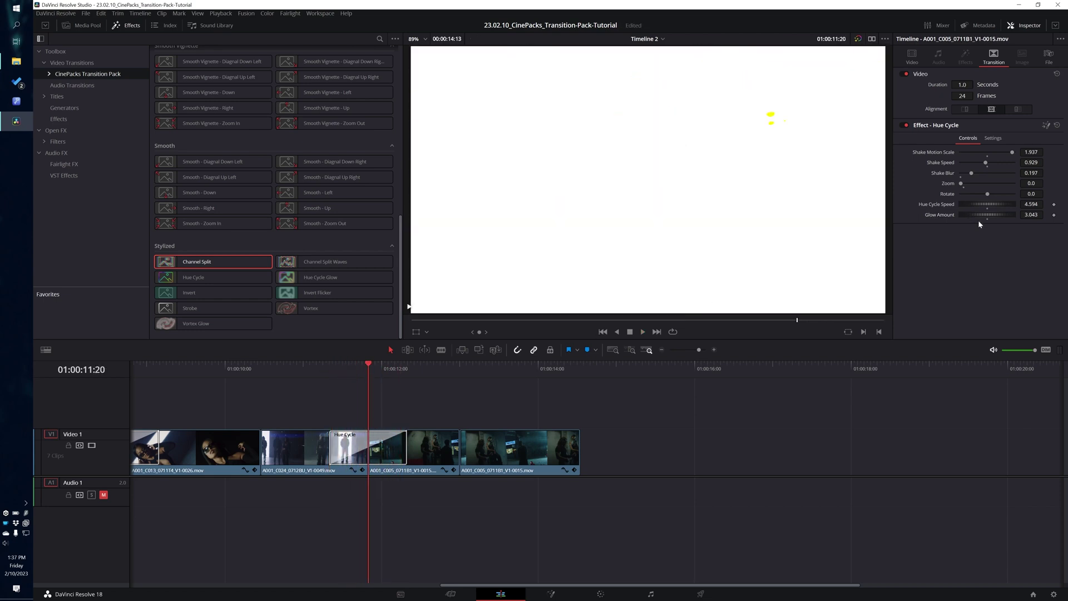
pyautogui.moveTo(978, 221); pyautogui.dragTo(964, 219)
pyautogui.click(334, 368)
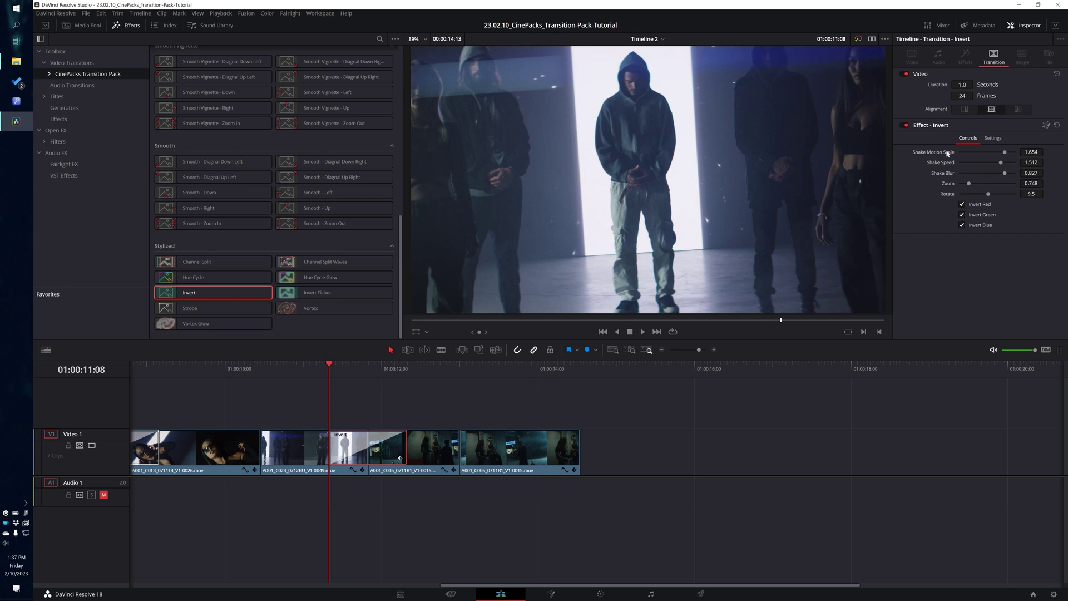
# Set the Invert transition's Shake Motion Scale to 1.339, Shake Speed to 0.882, Shake Blur to 0.622 and Zoom to 1.063, and play it.
pyautogui.moveTo(1006, 153); pyautogui.dragTo(974, 186)
pyautogui.click(338, 378)
pyautogui.press('space')
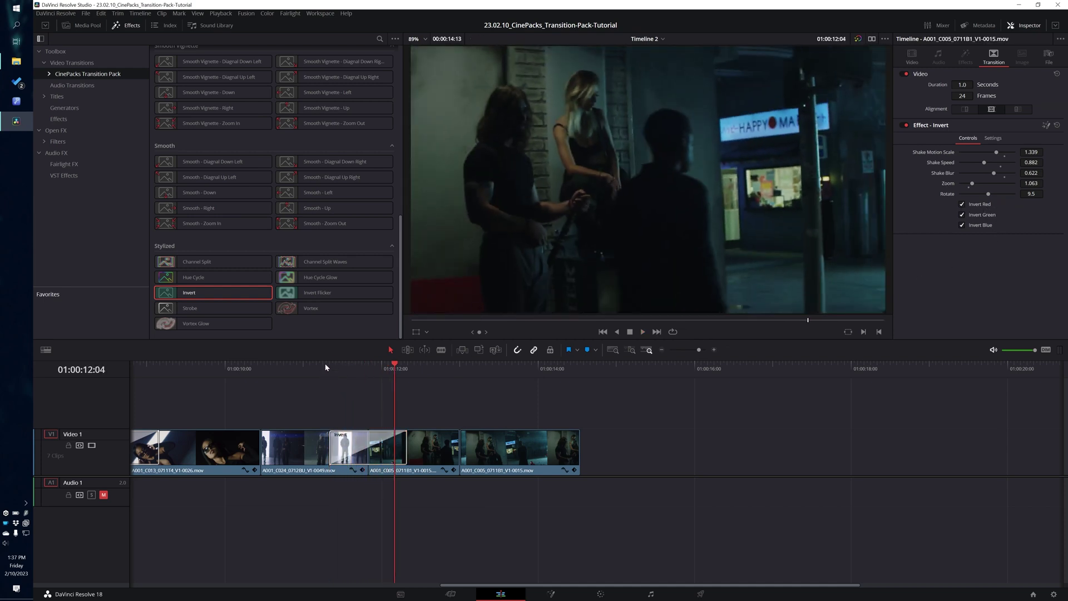
pyautogui.click(334, 367)
pyautogui.click(346, 367)
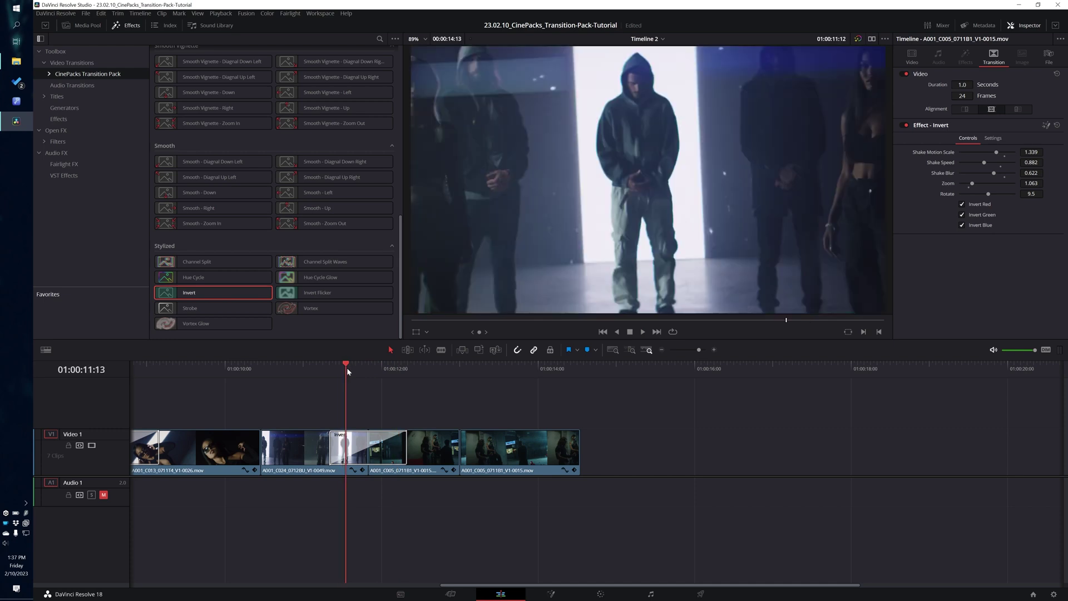
pyautogui.moveTo(347, 368); pyautogui.dragTo(361, 373)
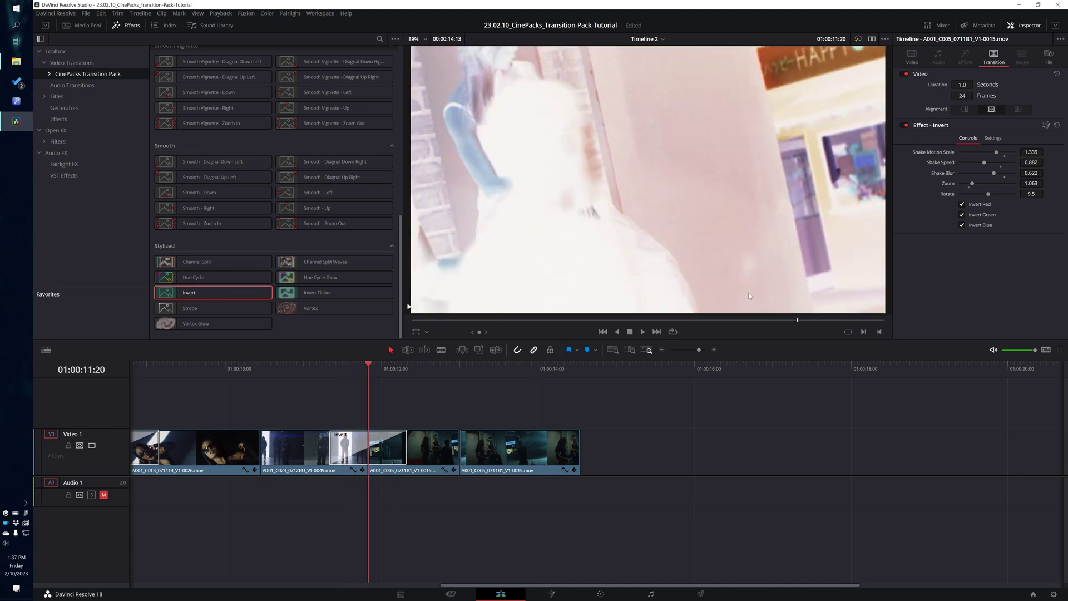
# Try the Invert transition with Invert Red, Invert Green and Invert Blue switched off, and re-enable all three.
pyautogui.click(962, 205)
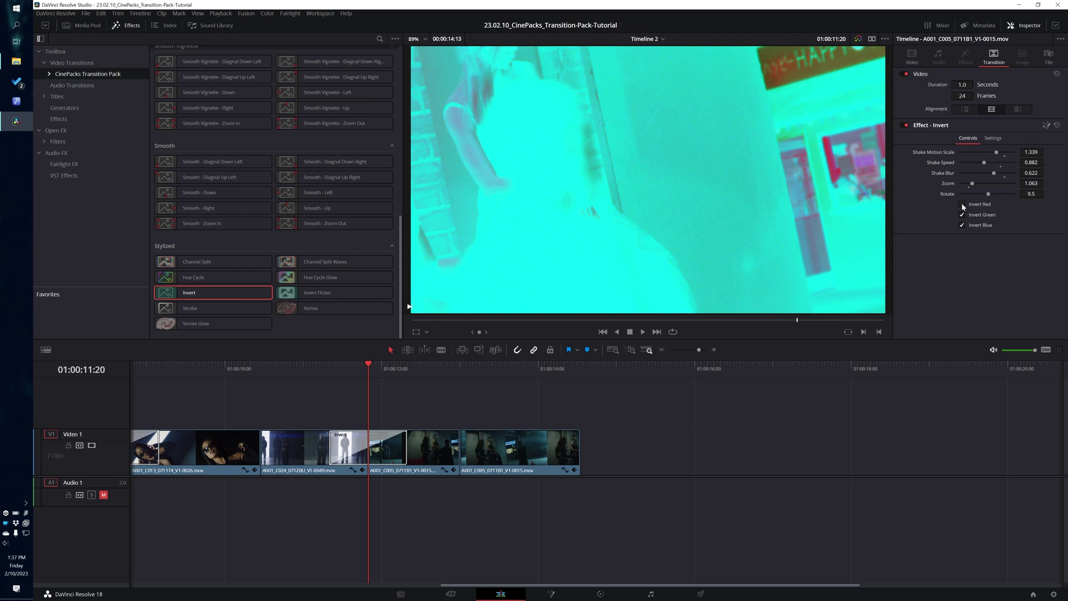
pyautogui.click(962, 215)
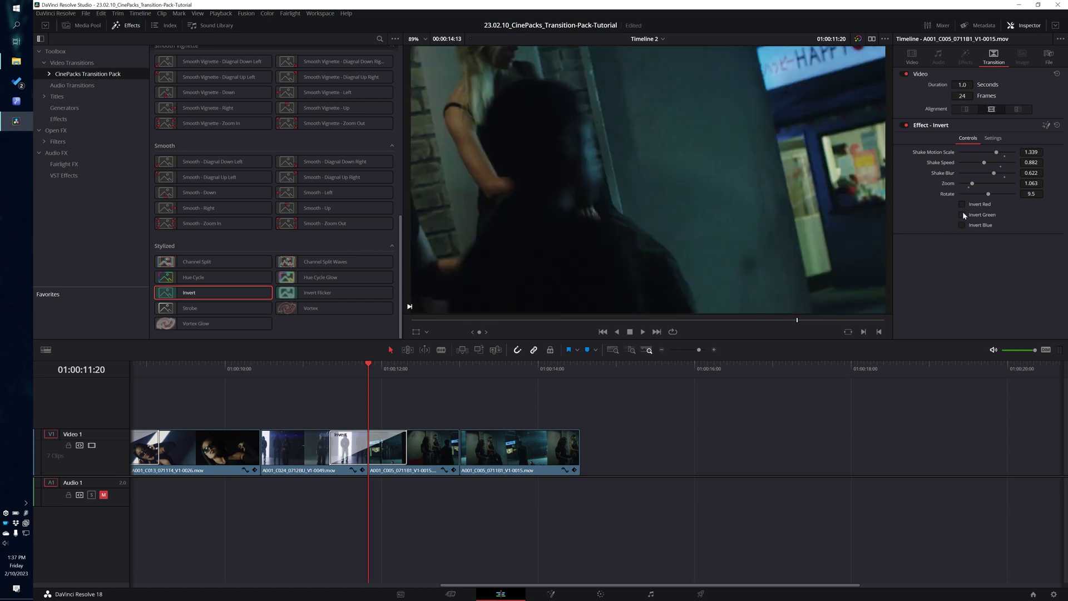
pyautogui.click(963, 205)
pyautogui.click(963, 216)
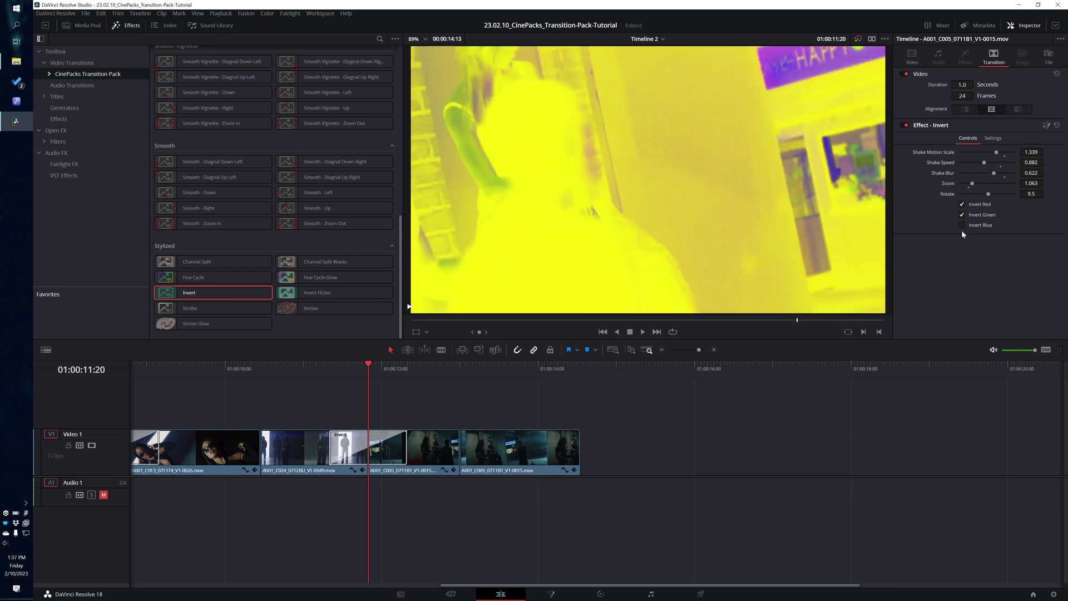
pyautogui.click(962, 225)
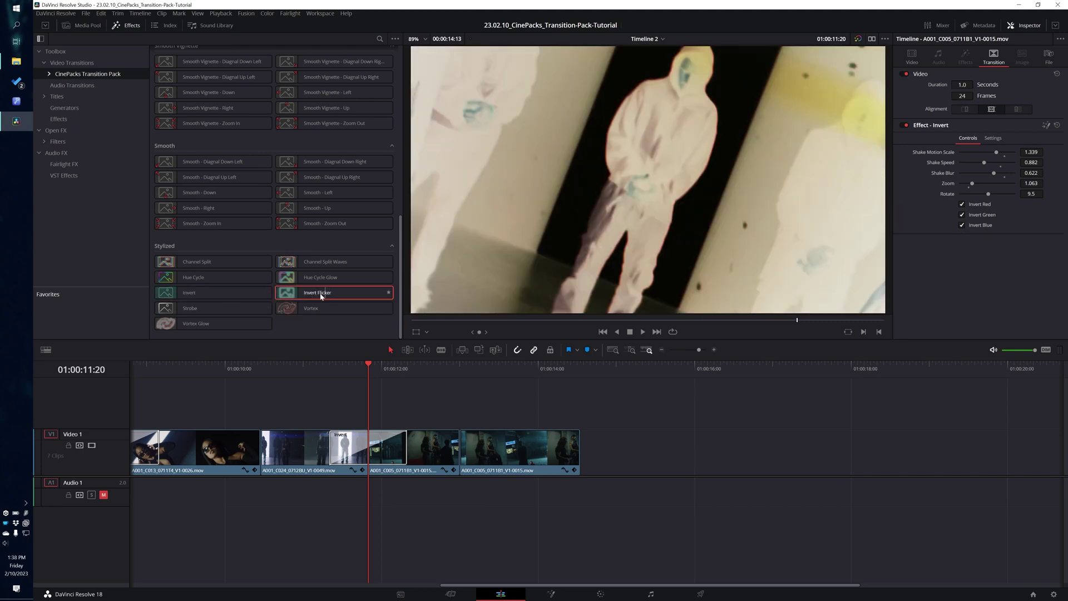
# Replace the Invert transition with Invert Flicker, preview it on the timeline, and save the project.
pyautogui.moveTo(321, 296); pyautogui.dragTo(342, 445)
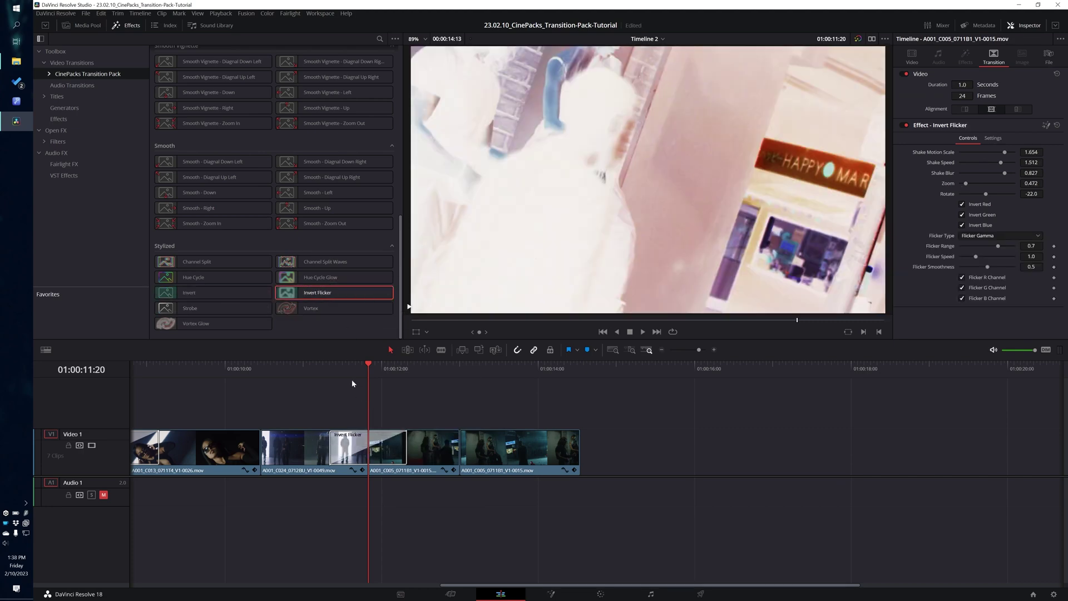
pyautogui.click(330, 378)
pyautogui.press('space')
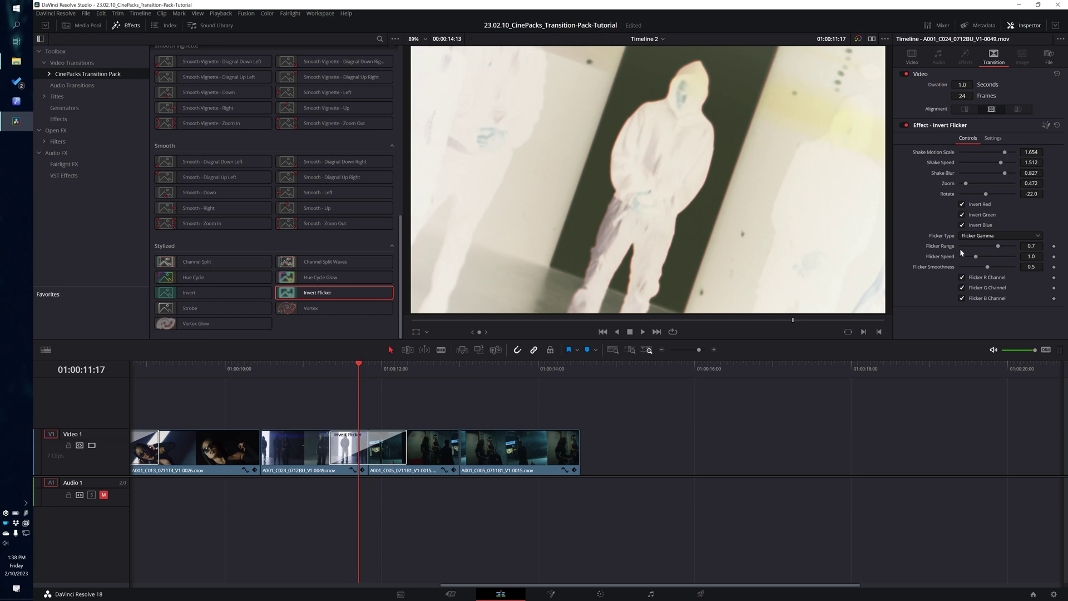
pyautogui.hotkey('ctrl', 's')
pyautogui.click(349, 367)
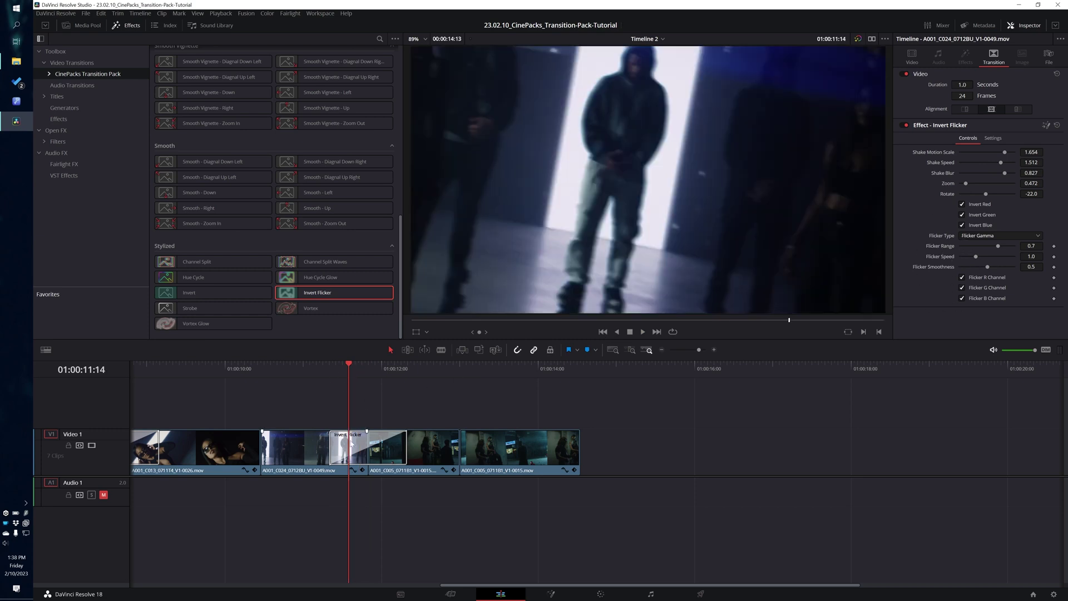
# Set the Invert Flicker transition's Flicker Range to 1.0 and replay it from its start.
pyautogui.click(372, 445)
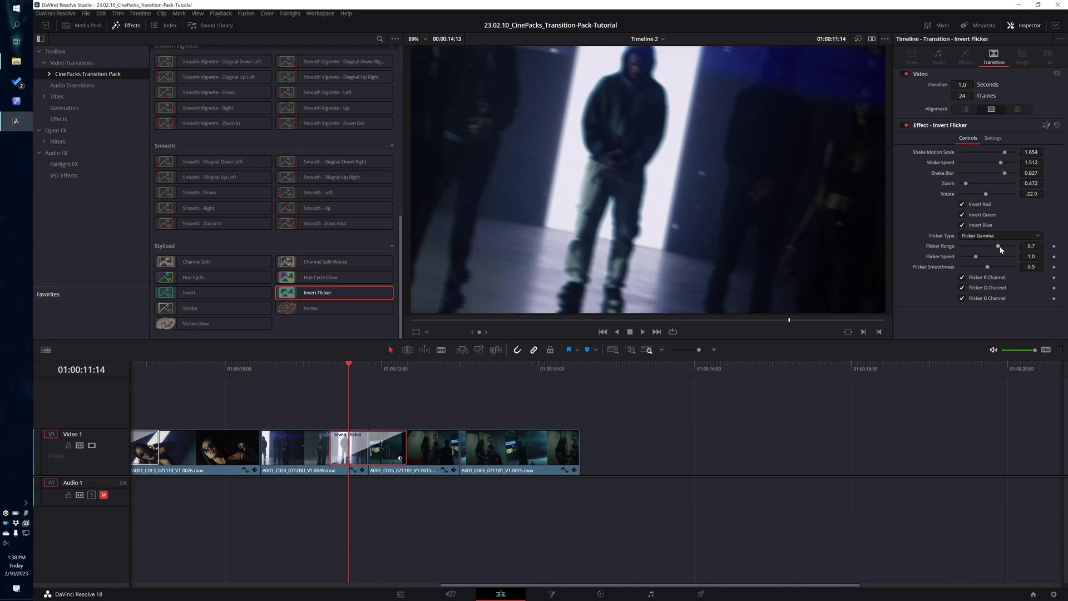
pyautogui.moveTo(998, 246); pyautogui.dragTo(1024, 250)
pyautogui.click(328, 368)
pyautogui.press('space')
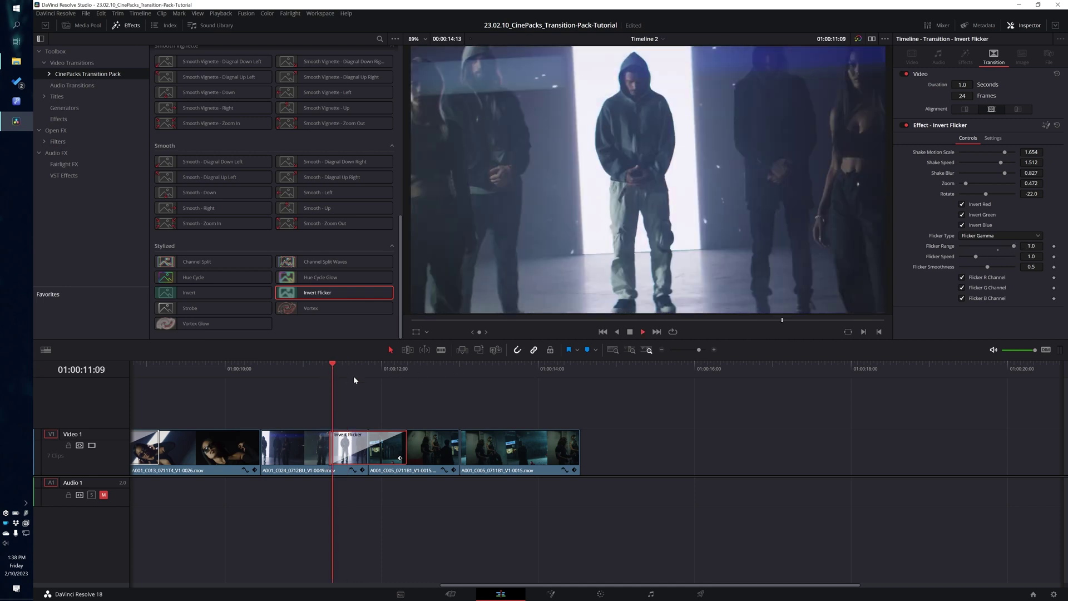
pyautogui.click(339, 369)
pyautogui.press('space')
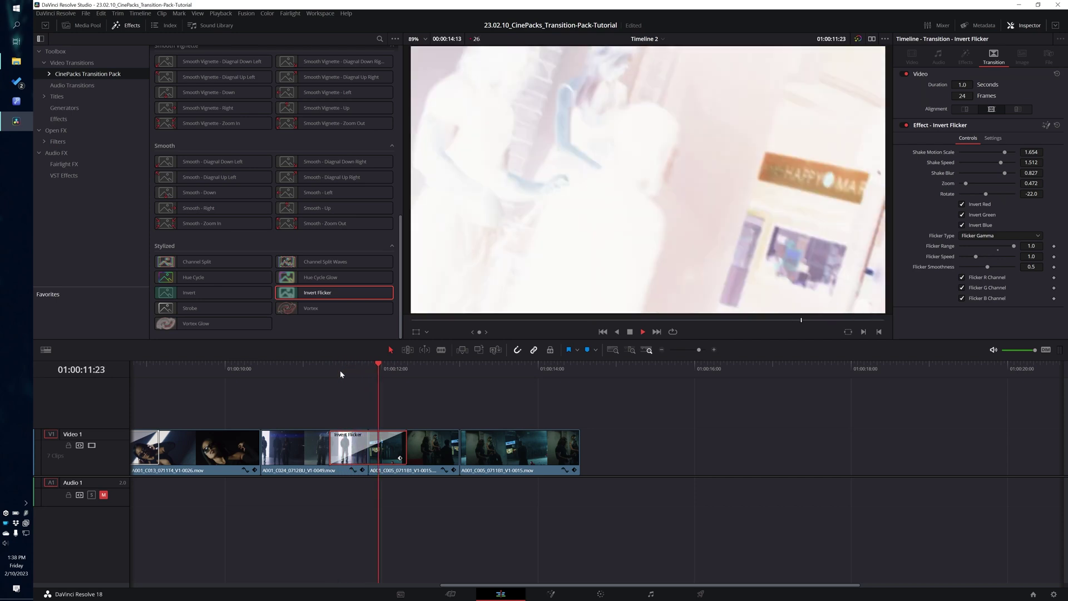
pyautogui.click(329, 369)
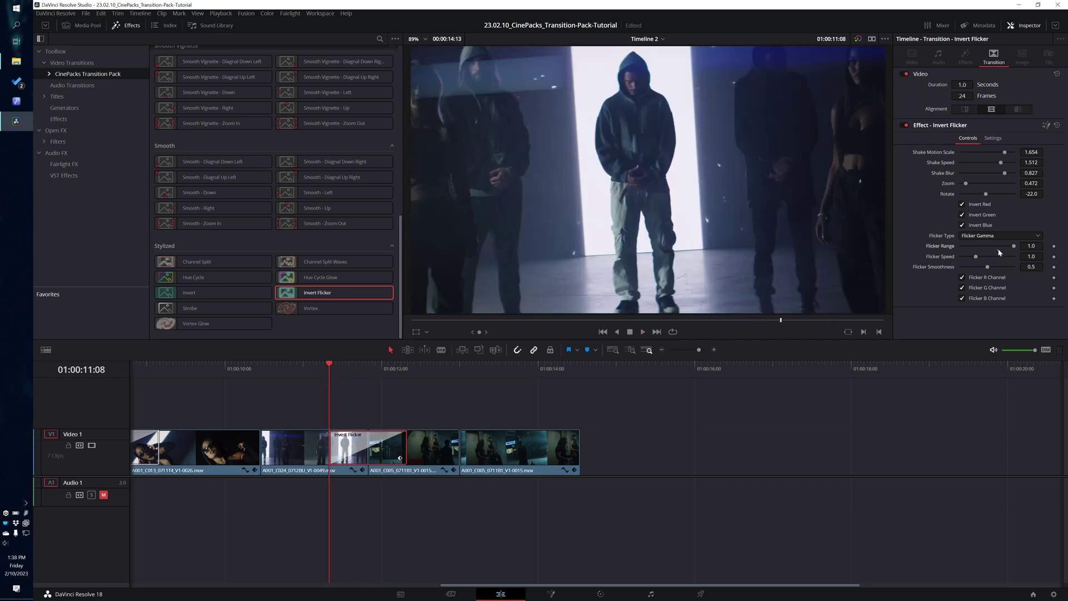
# Try Flicker Lift as the Invert Flicker transition's Flicker Type and return it to Flicker Gamma.
pyautogui.click(992, 236)
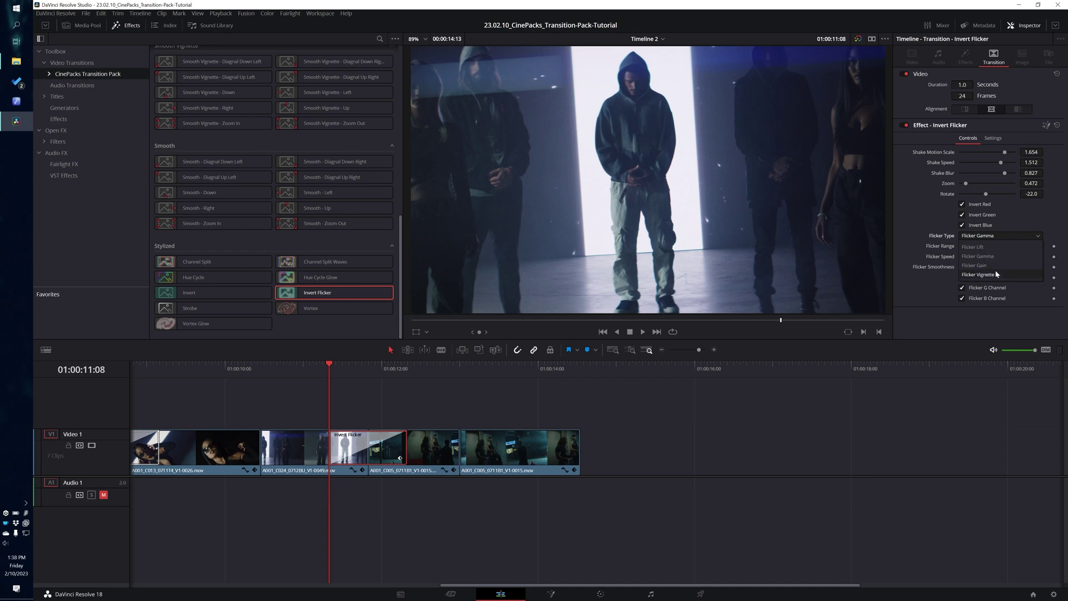
pyautogui.click(359, 368)
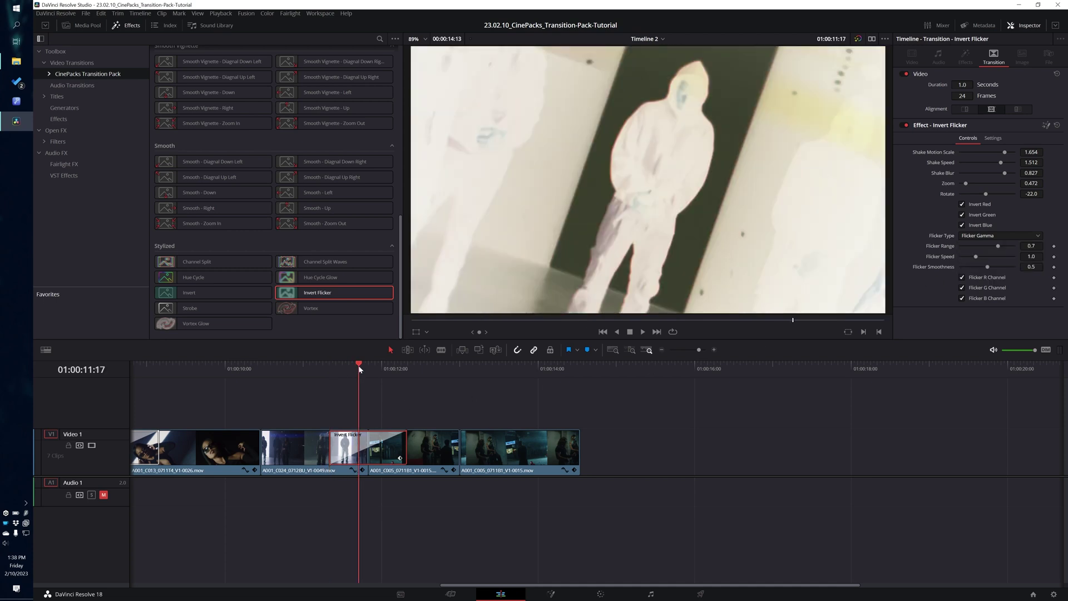
pyautogui.click(1002, 235)
pyautogui.click(995, 247)
pyautogui.click(994, 238)
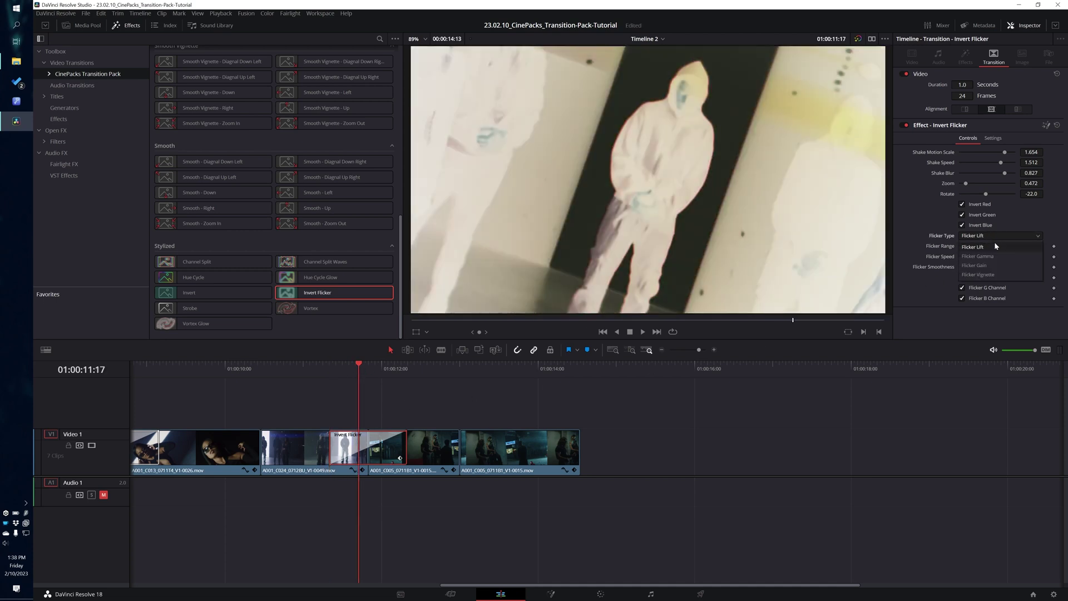
pyautogui.click(994, 256)
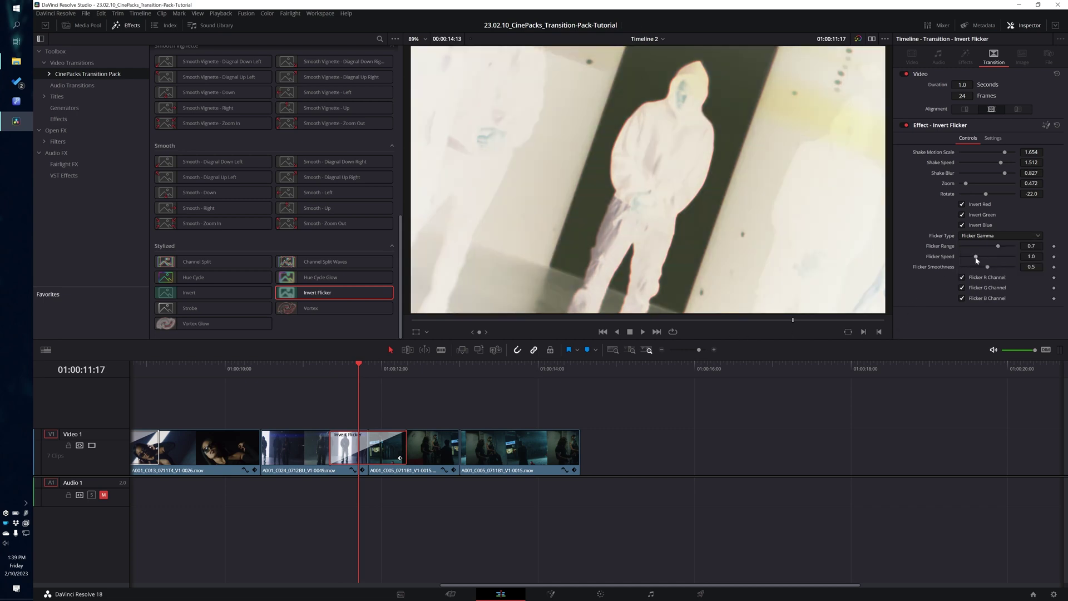
# Set the Invert Flicker transition's Flicker Speed to 0.138 and replay it.
pyautogui.moveTo(977, 258); pyautogui.dragTo(965, 260)
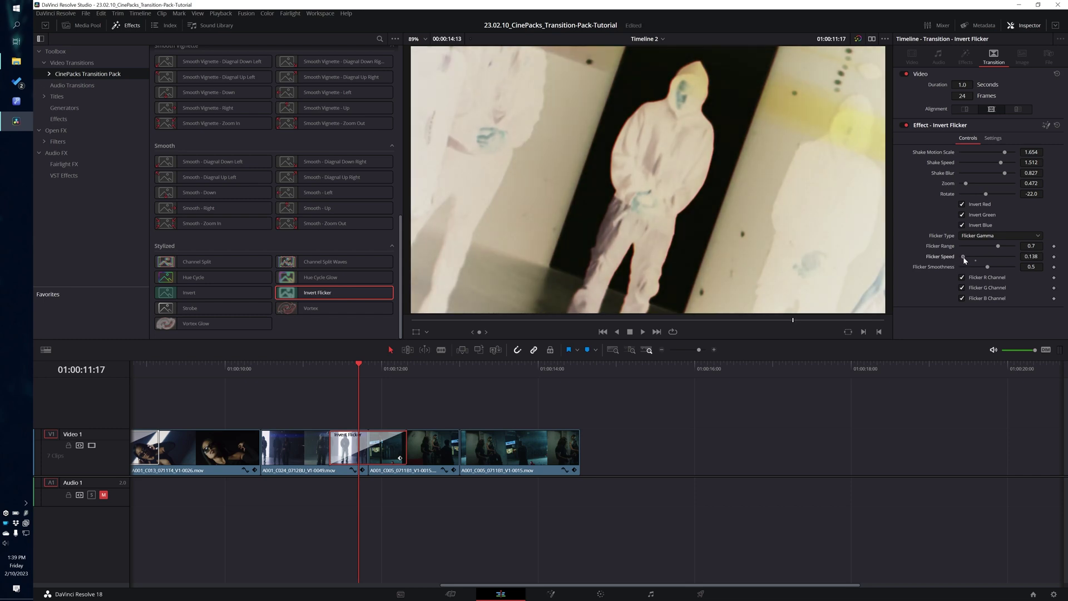
pyautogui.click(328, 386)
pyautogui.press('space')
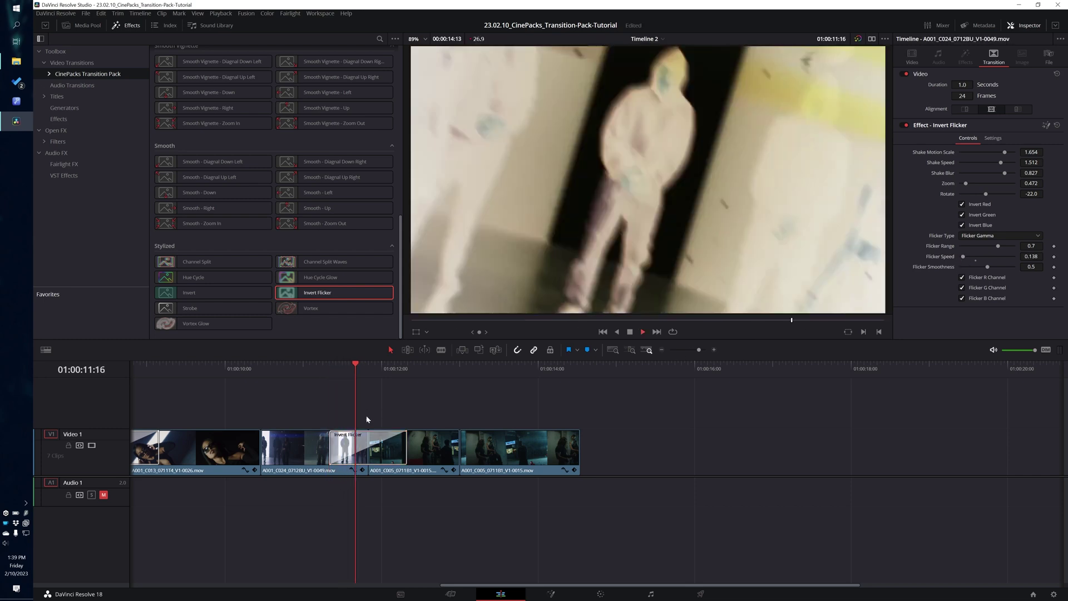
pyautogui.click(346, 364)
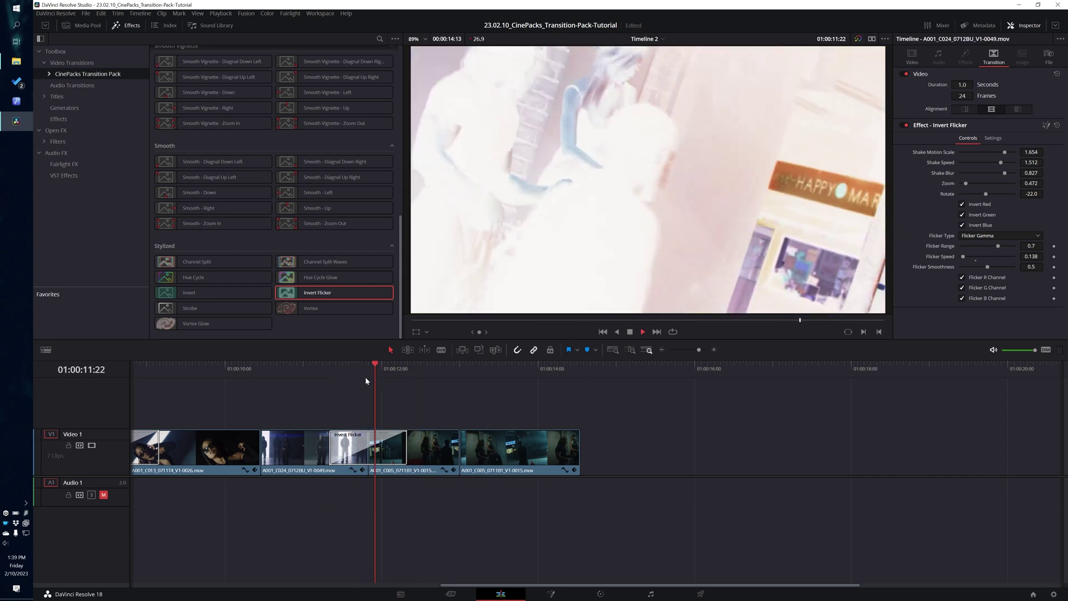
# Set the Invert Flicker transition's Flicker Smoothness to 0.071 and replay the effect from its start.
pyautogui.moveTo(988, 268)
pyautogui.mouseDown()
pyautogui.moveTo(971, 268)
pyautogui.moveTo(1003, 268)
pyautogui.moveTo(970, 273)
pyautogui.moveTo(996, 263)
pyautogui.mouseUp()
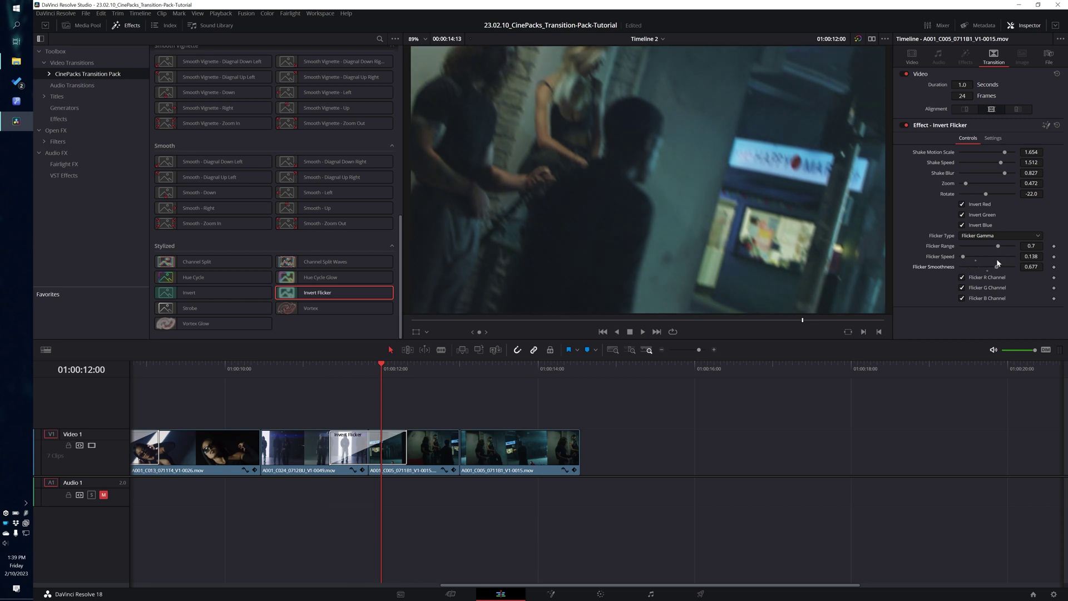
pyautogui.moveTo(997, 263); pyautogui.dragTo(976, 269)
pyautogui.moveTo(975, 269); pyautogui.dragTo(966, 269)
pyautogui.click(328, 365)
pyautogui.press('space')
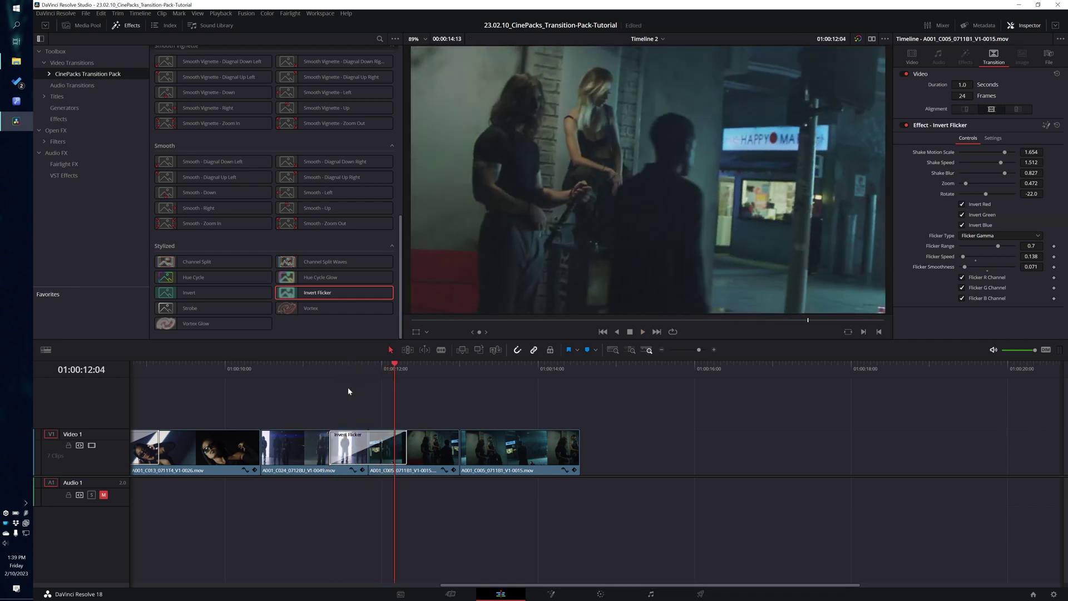
pyautogui.click(331, 370)
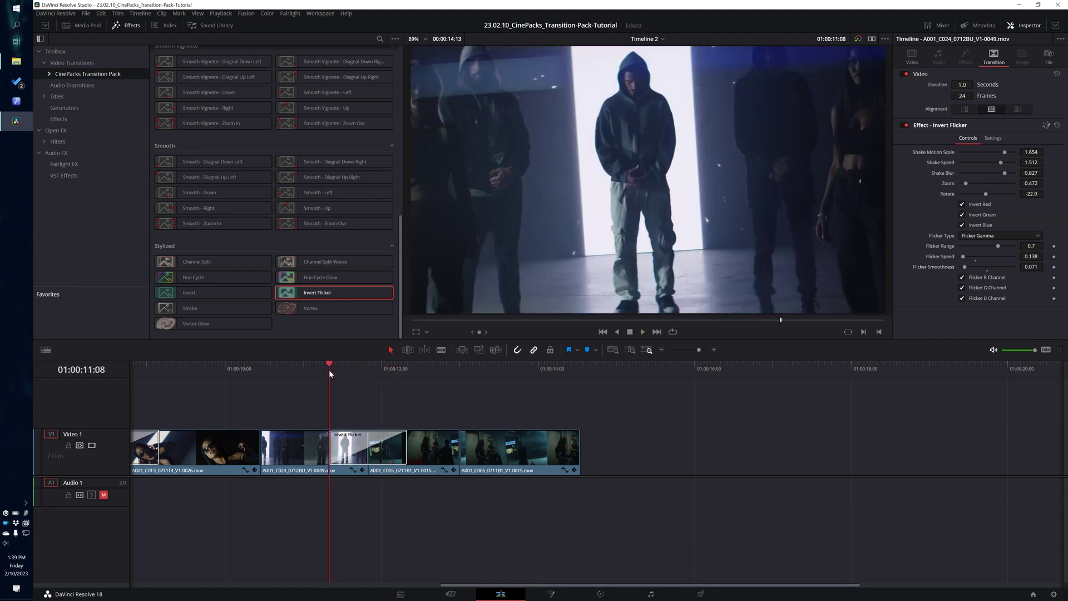
pyautogui.press('space')
pyautogui.click(332, 370)
pyautogui.press('space')
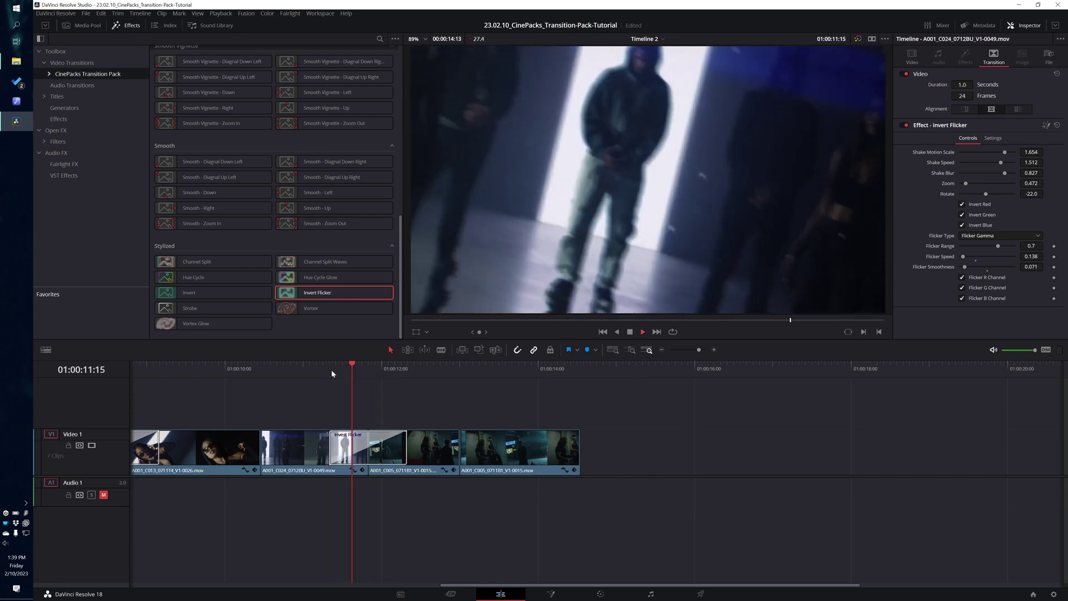
pyautogui.moveTo(355, 371)
pyautogui.mouseDown()
pyautogui.moveTo(342, 366)
pyautogui.moveTo(354, 369)
pyautogui.mouseUp()
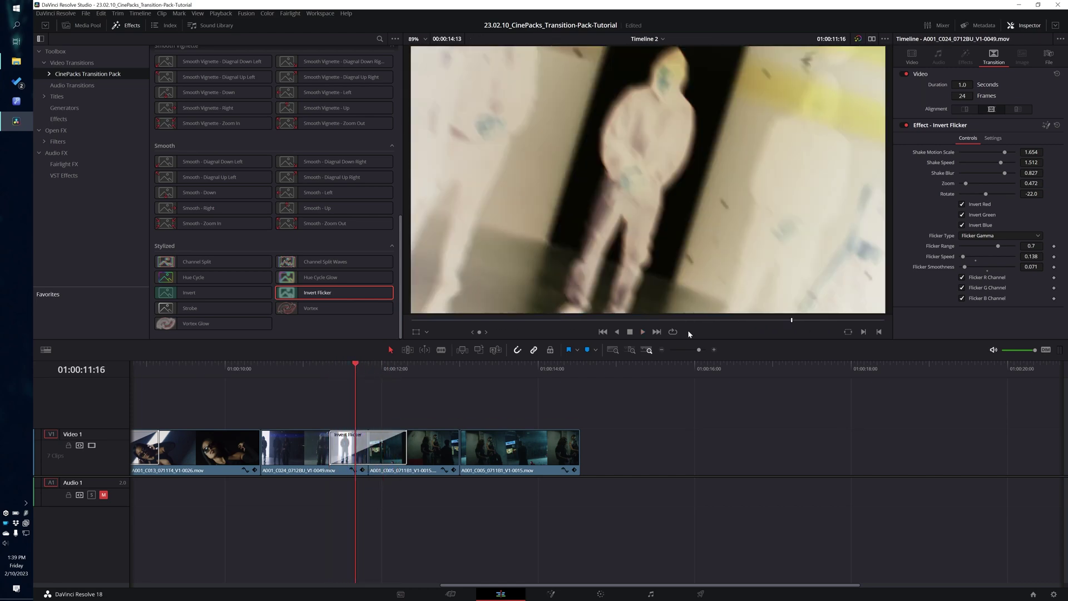
# Turn off the Invert Flicker transition's Flicker G Channel and replay the effect from its start.
pyautogui.click(963, 287)
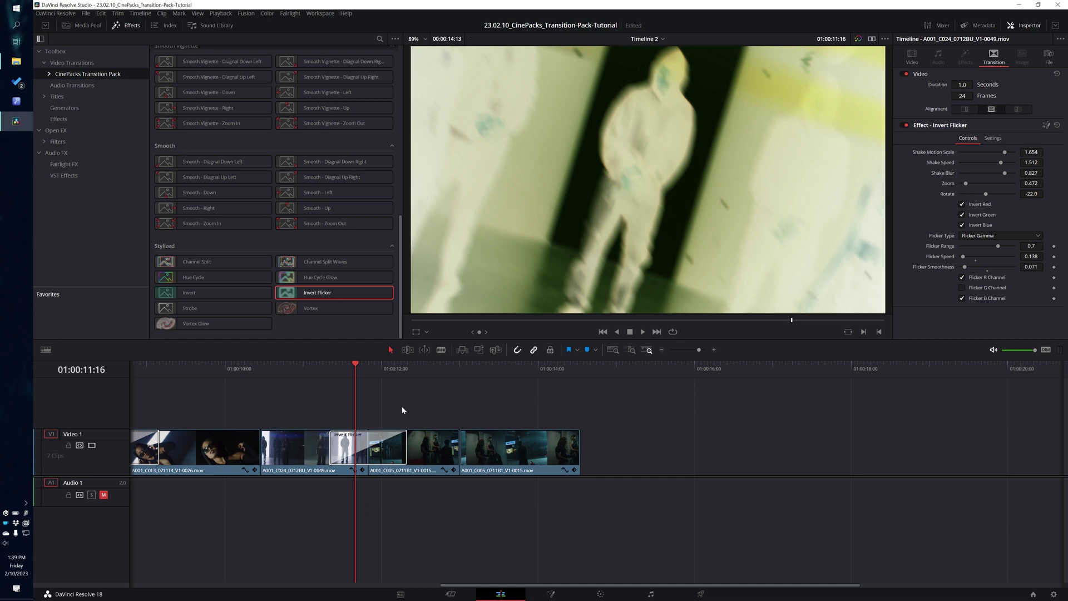
pyautogui.click(328, 371)
pyautogui.press('space')
pyautogui.click(329, 370)
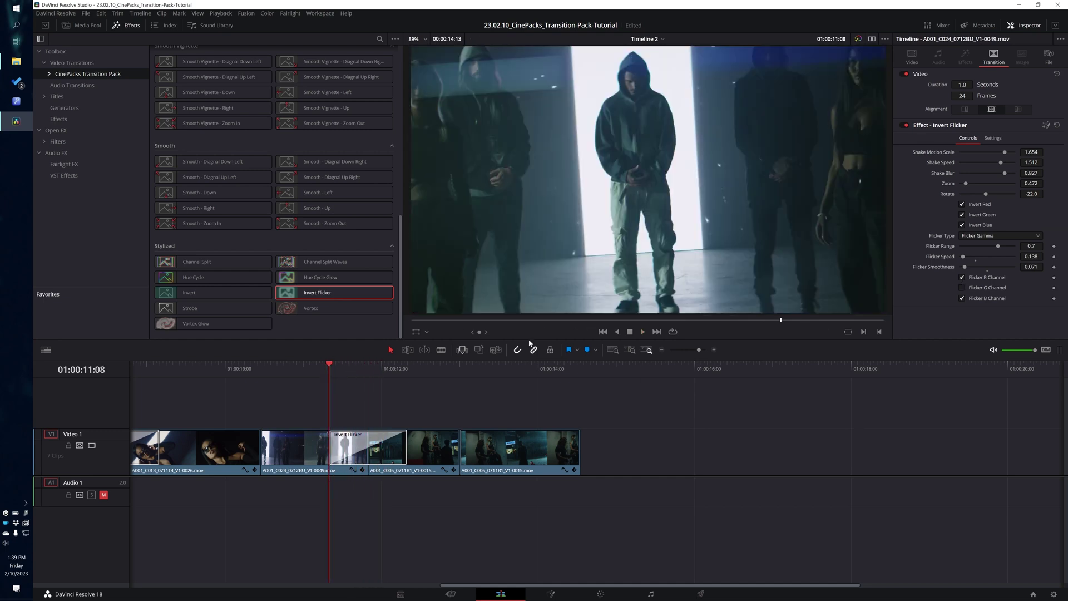
pyautogui.press('space')
# Disable Invert Red on the Invert Flicker transition and replay it from its start.
pyautogui.click(962, 204)
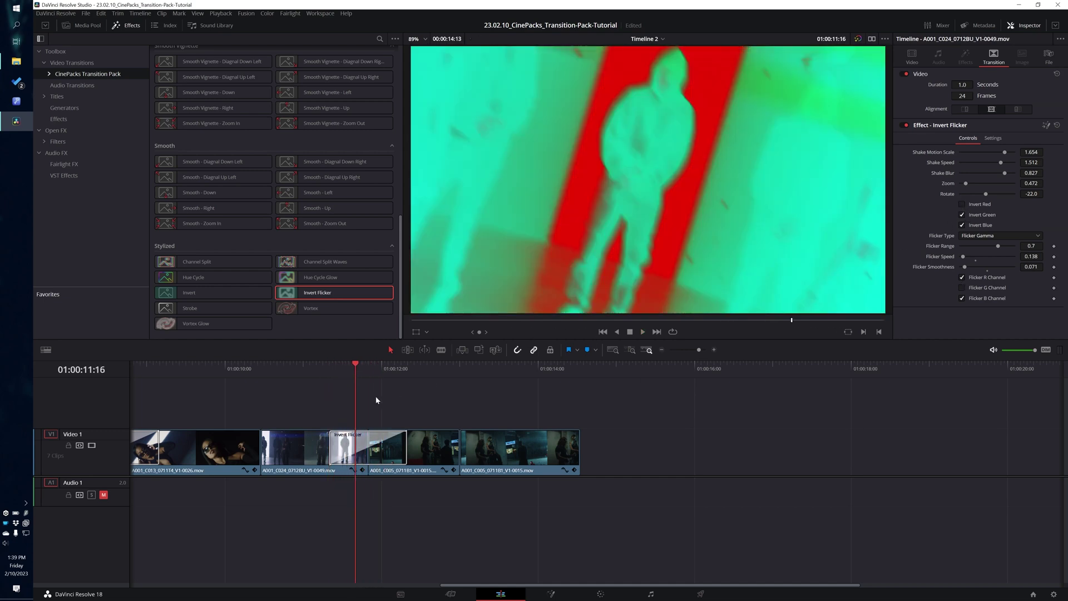
pyautogui.click(339, 371)
pyautogui.press('space')
pyautogui.click(329, 370)
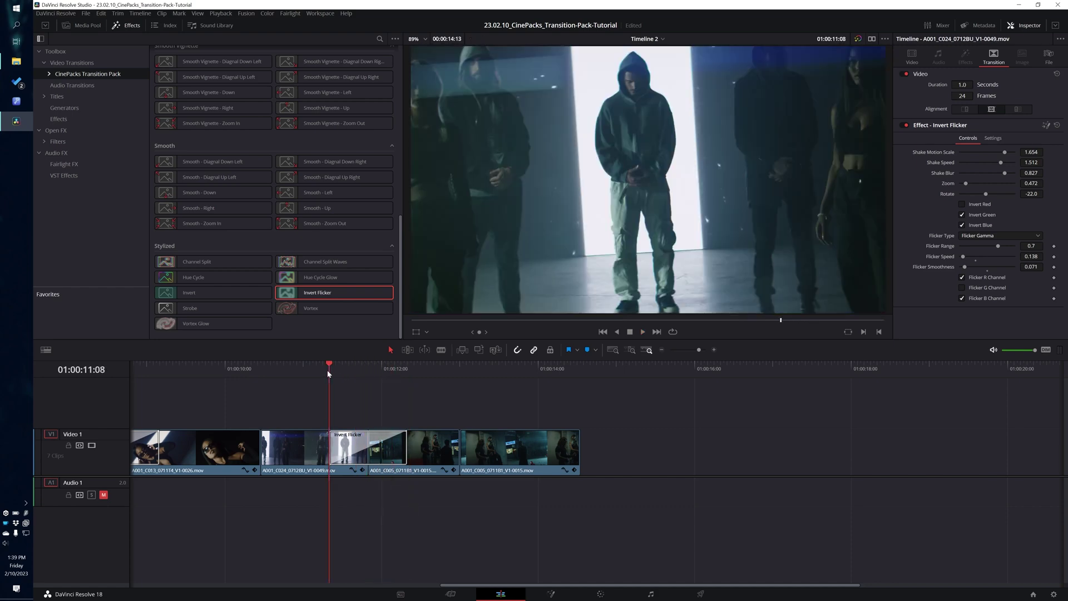
pyautogui.press('space')
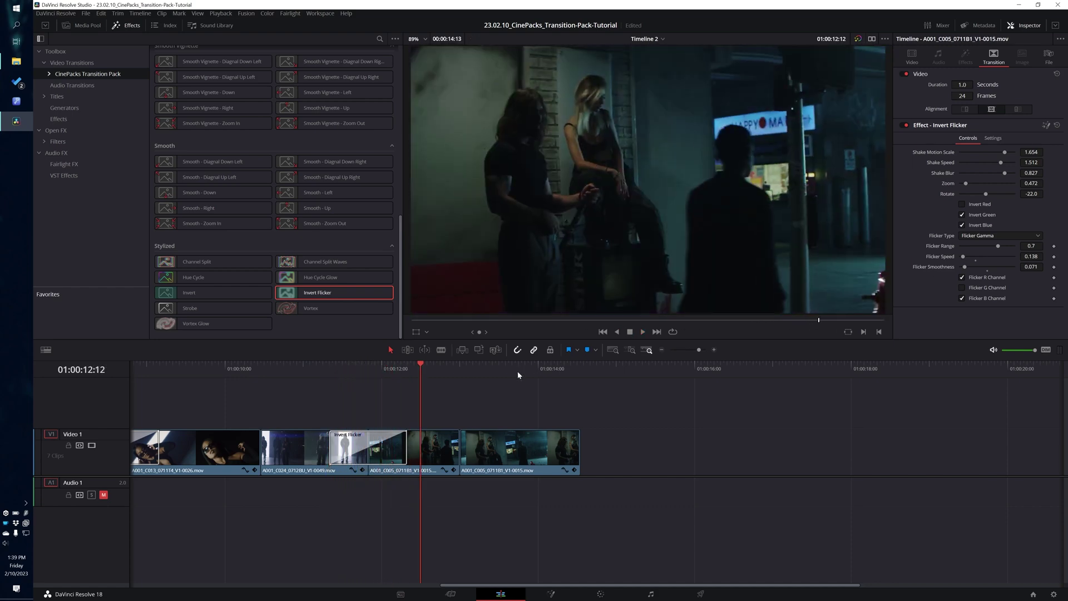
# Apply the Strobe transition at the cut between the two A001_C005 clips and play it.
pyautogui.moveTo(189, 307); pyautogui.dragTo(348, 445)
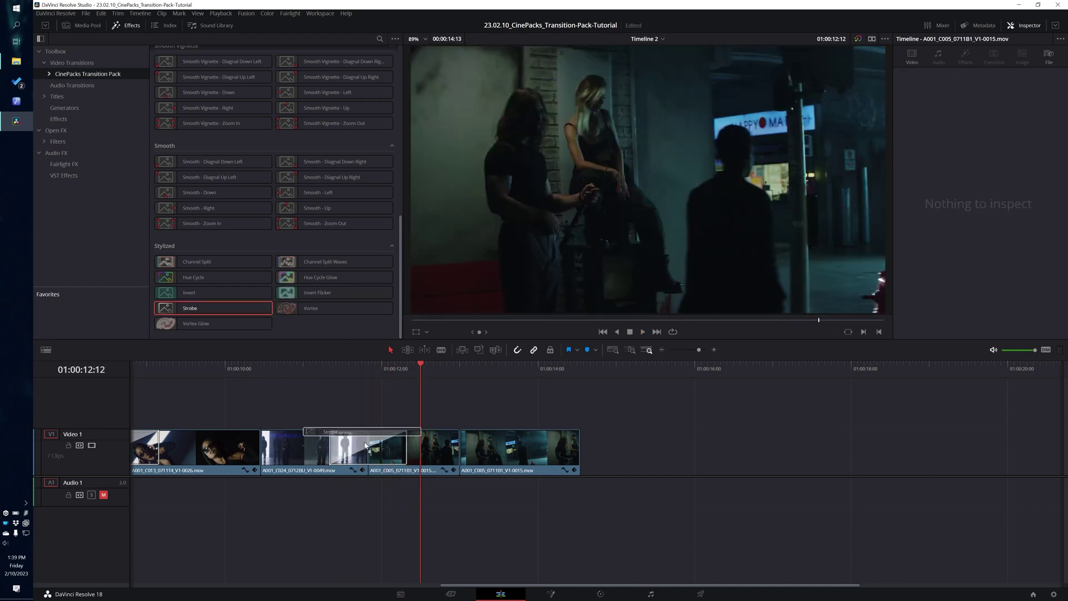
pyautogui.click(330, 370)
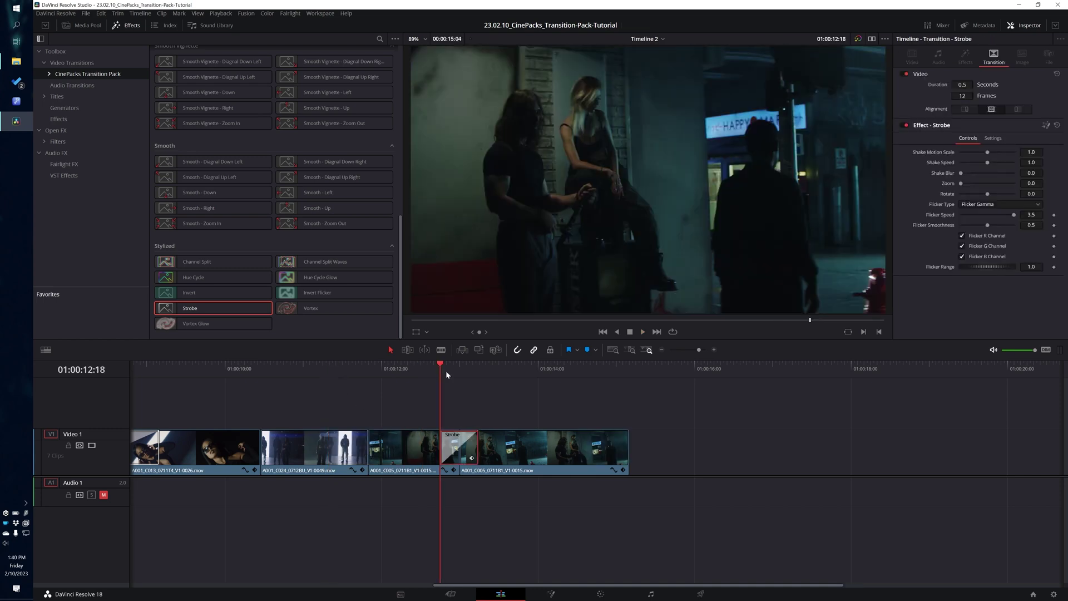
pyautogui.press('space')
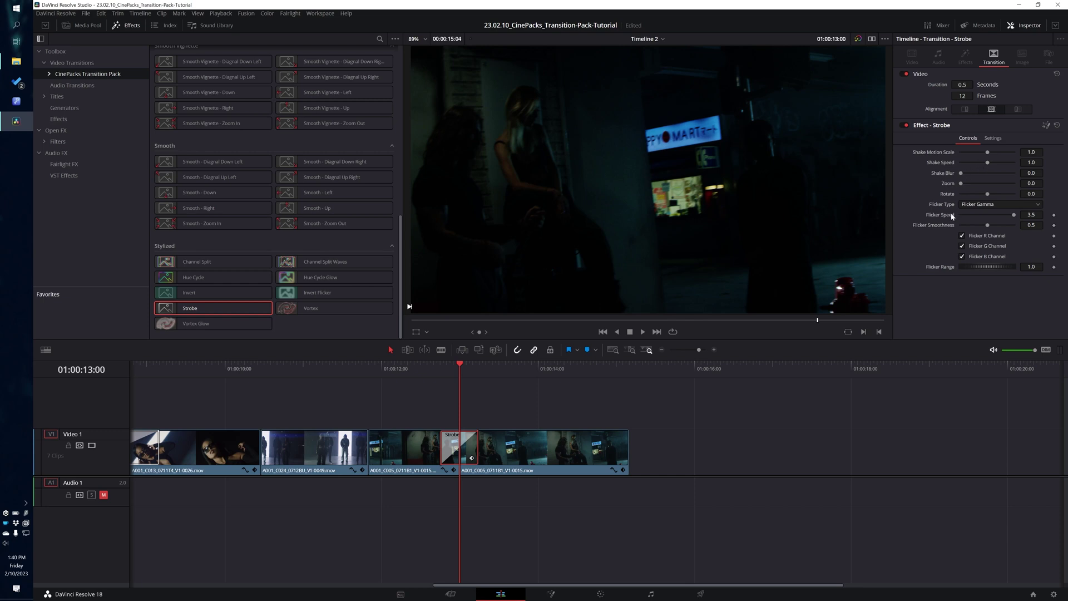
pyautogui.click(999, 207)
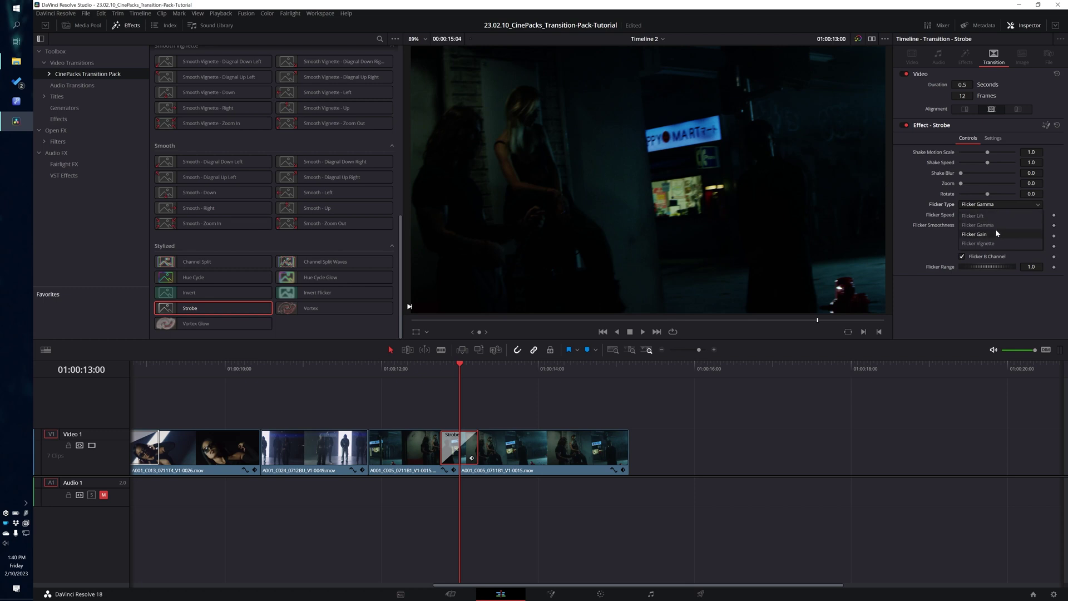
pyautogui.click(997, 244)
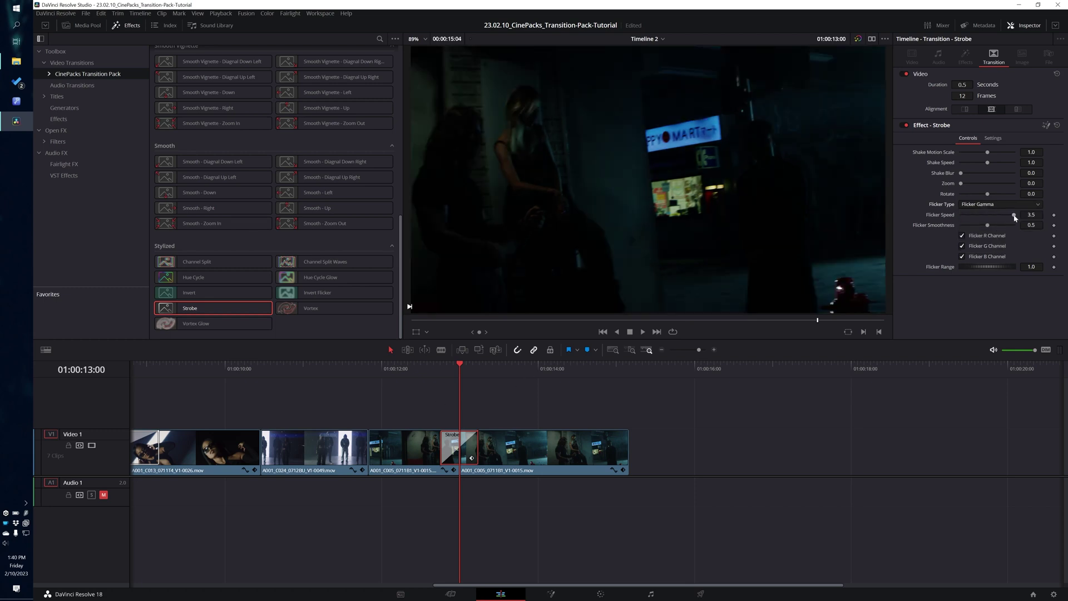
pyautogui.moveTo(1014, 215)
pyautogui.mouseDown()
pyautogui.moveTo(1001, 214)
pyautogui.moveTo(1014, 216)
pyautogui.mouseUp()
# Turn off the Strobe transition's Flicker R and B Channels, leaving only green enabled, and replay it.
pyautogui.click(962, 236)
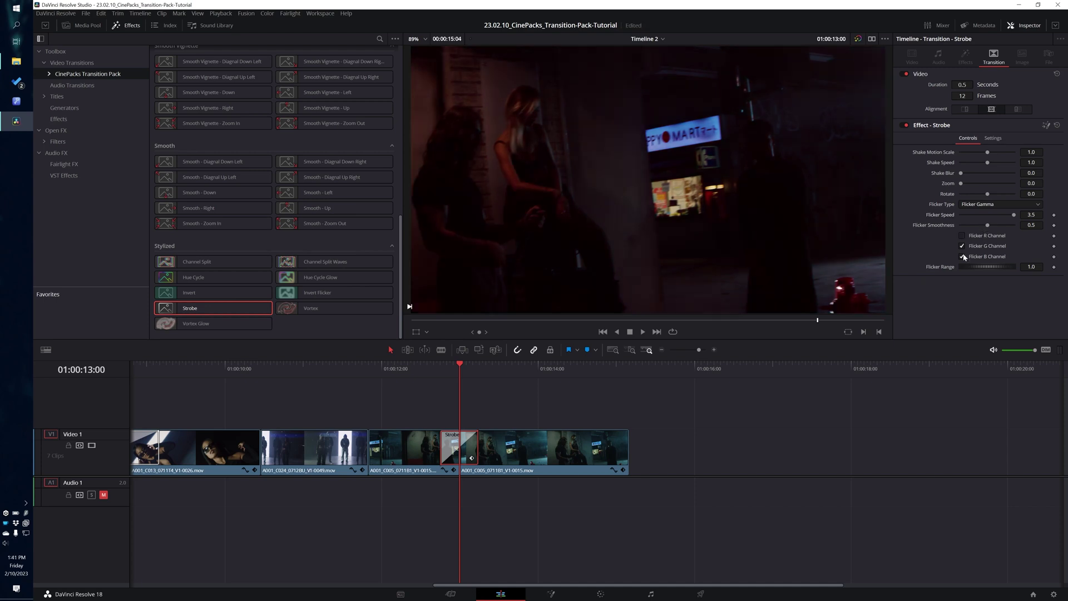
pyautogui.click(435, 367)
pyautogui.press('space')
pyautogui.click(434, 369)
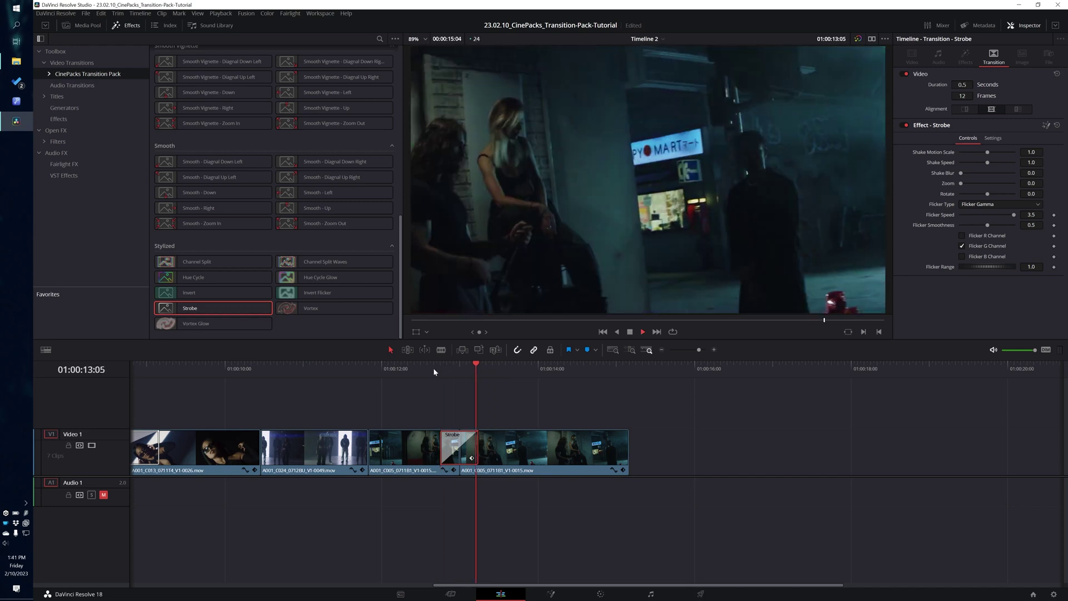
pyautogui.click(433, 368)
# Raise the Strobe transition's Flicker Range to 6.188 and replay it from its start.
pyautogui.moveTo(995, 269); pyautogui.dragTo(1067, 268)
pyautogui.click(440, 369)
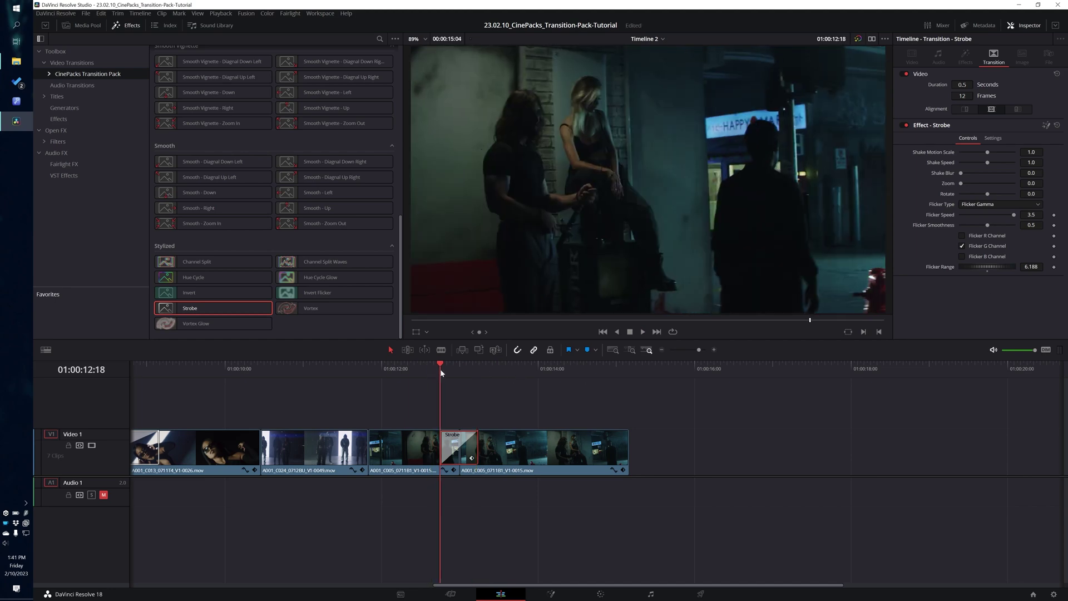
pyautogui.press('space')
pyautogui.click(432, 370)
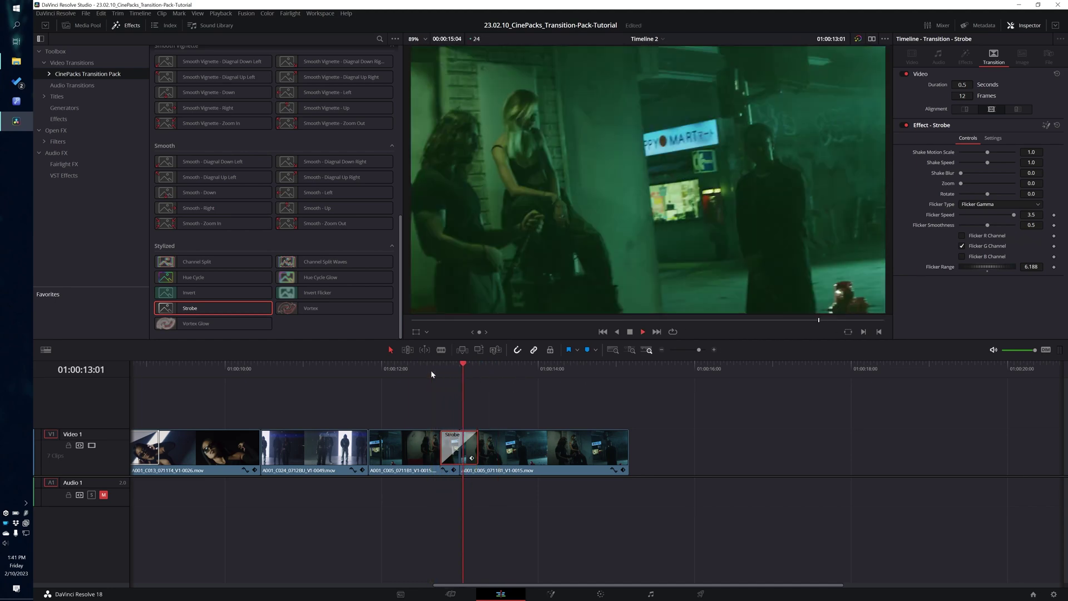
pyautogui.click(432, 370)
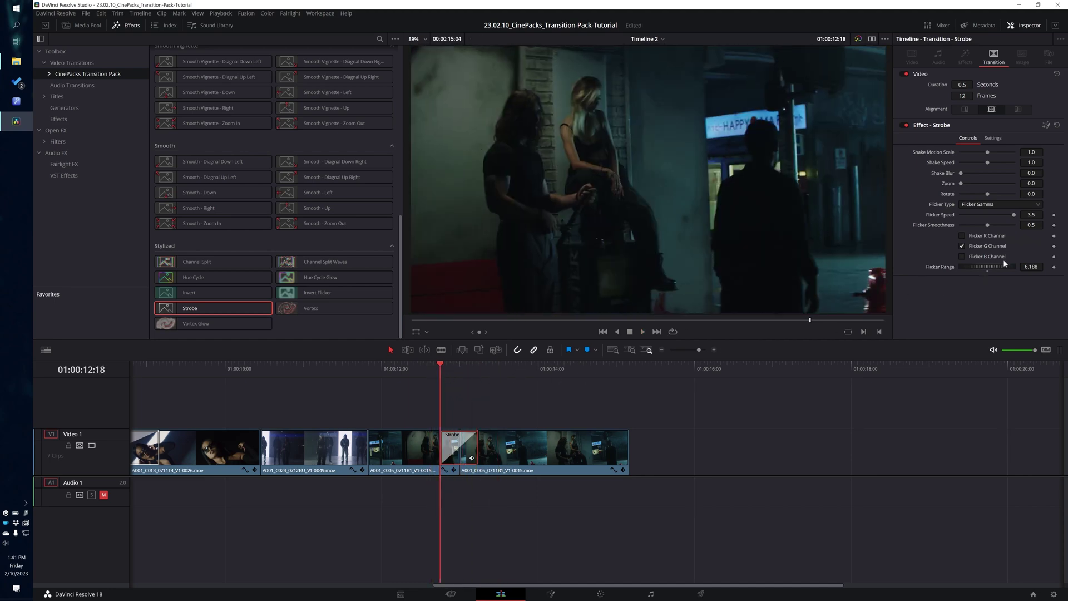
# Set the Strobe transition's Flicker Range to 0.1 and play the effect from its start.
pyautogui.click(1030, 267)
pyautogui.press('BackSpace')
pyautogui.write('.1')
pyautogui.press('Tab')
pyautogui.click(499, 416)
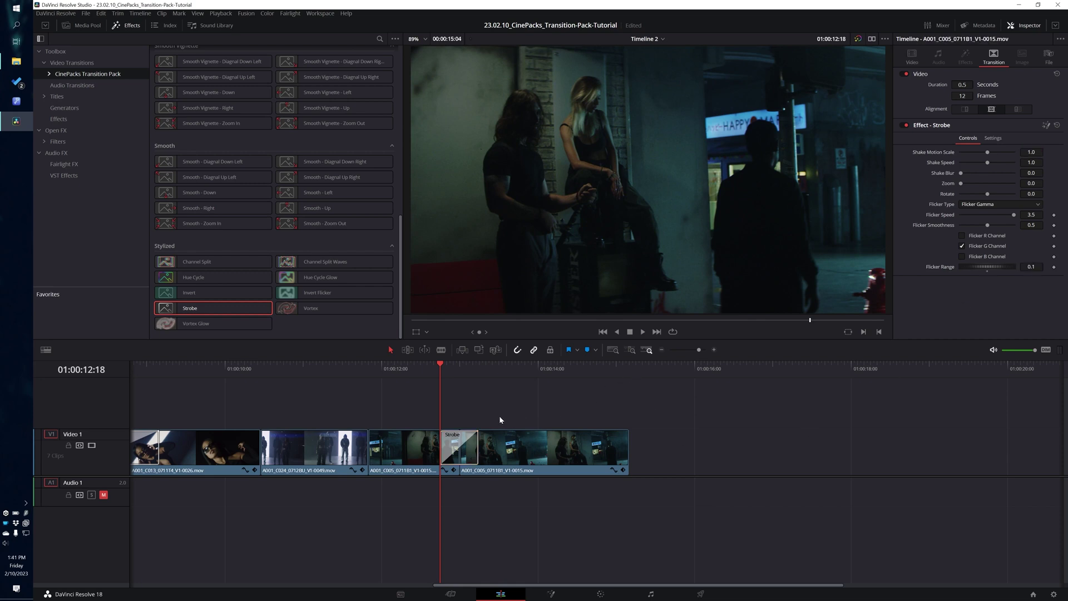
pyautogui.press('space')
pyautogui.click(440, 369)
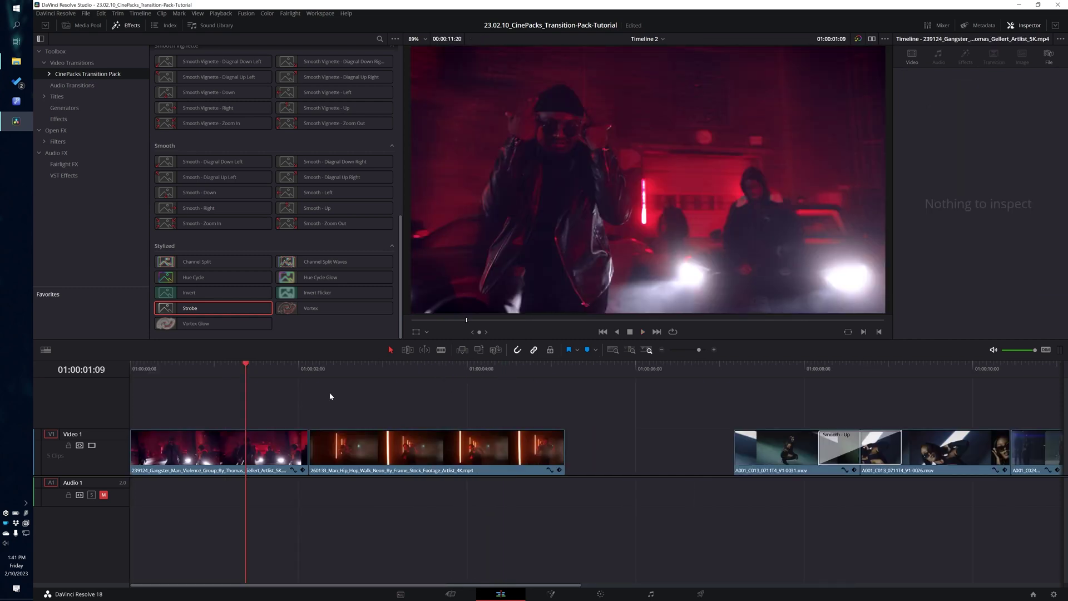
# Apply the Vortex transition between the first two clips of the timeline, play it and lengthen it to 34 frames.
pyautogui.moveTo(312, 307); pyautogui.dragTo(309, 447)
pyautogui.moveTo(277, 374); pyautogui.dragTo(263, 371)
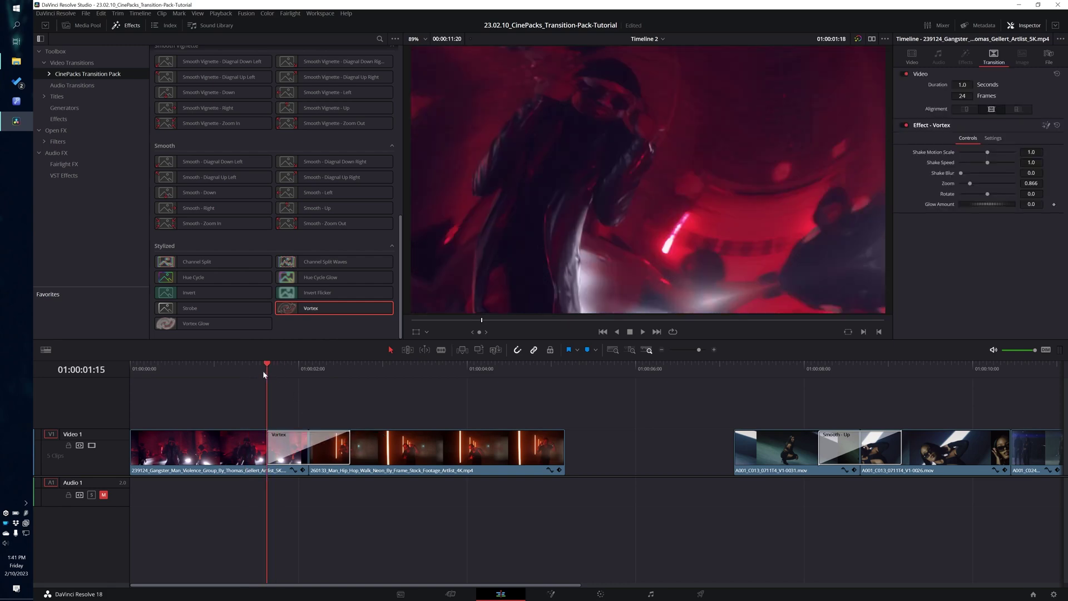
pyautogui.press('space')
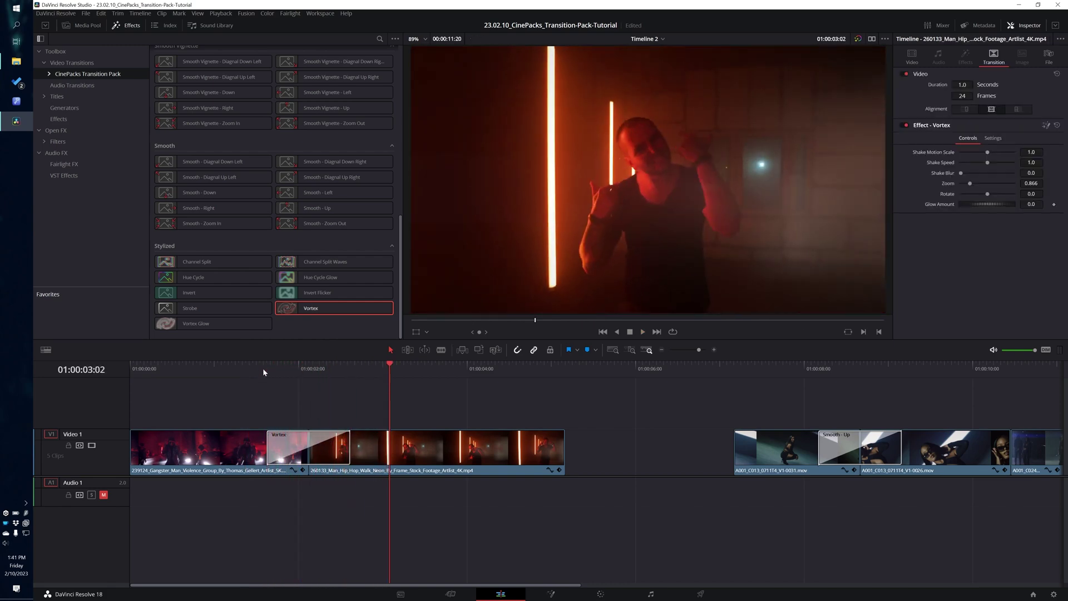
pyautogui.click(267, 372)
pyautogui.moveTo(271, 443); pyautogui.dragTo(254, 444)
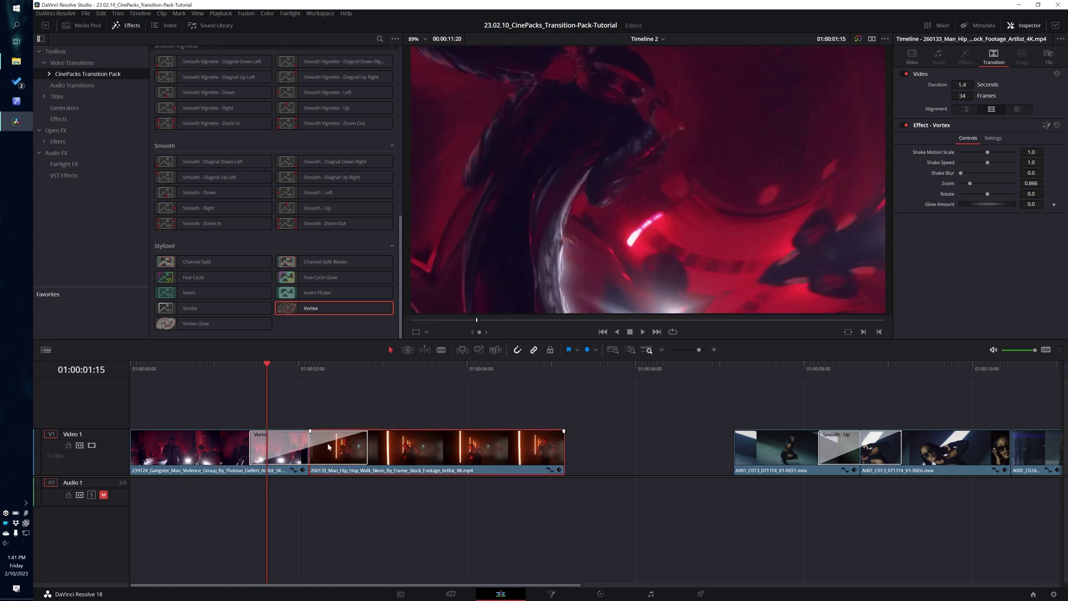
# Delete the Vortex transition, and trim and reposition the first two clips so they meet with spare footage at the cut.
pyautogui.press('Delete')
pyautogui.moveTo(347, 444); pyautogui.dragTo(456, 454)
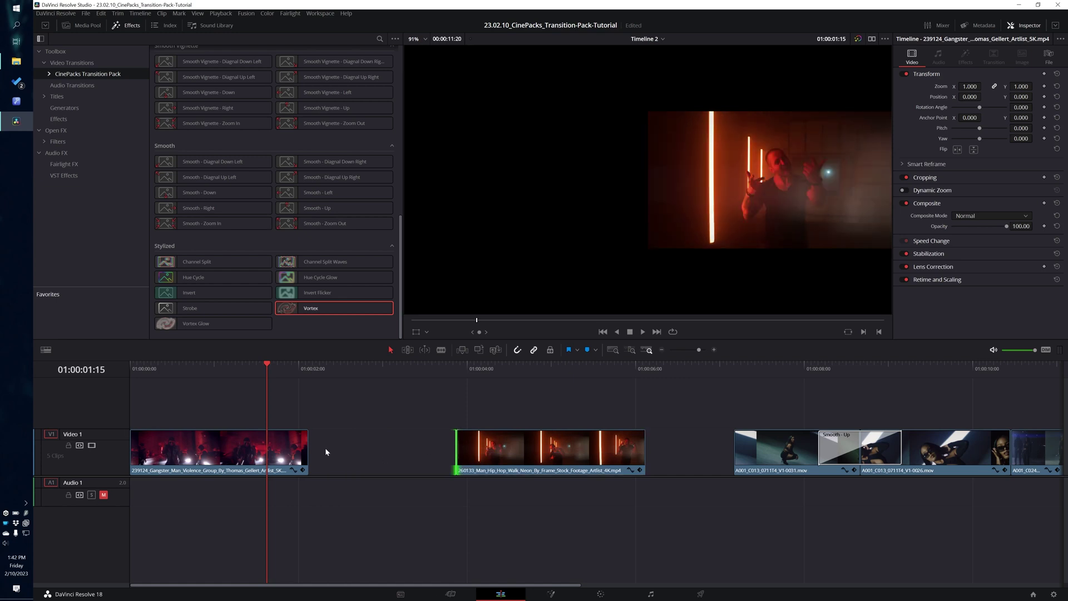
pyautogui.moveTo(308, 453); pyautogui.dragTo(445, 450)
pyautogui.moveTo(355, 445); pyautogui.dragTo(238, 446)
pyautogui.moveTo(367, 405); pyautogui.dragTo(525, 477)
pyautogui.moveTo(515, 450); pyautogui.dragTo(463, 448)
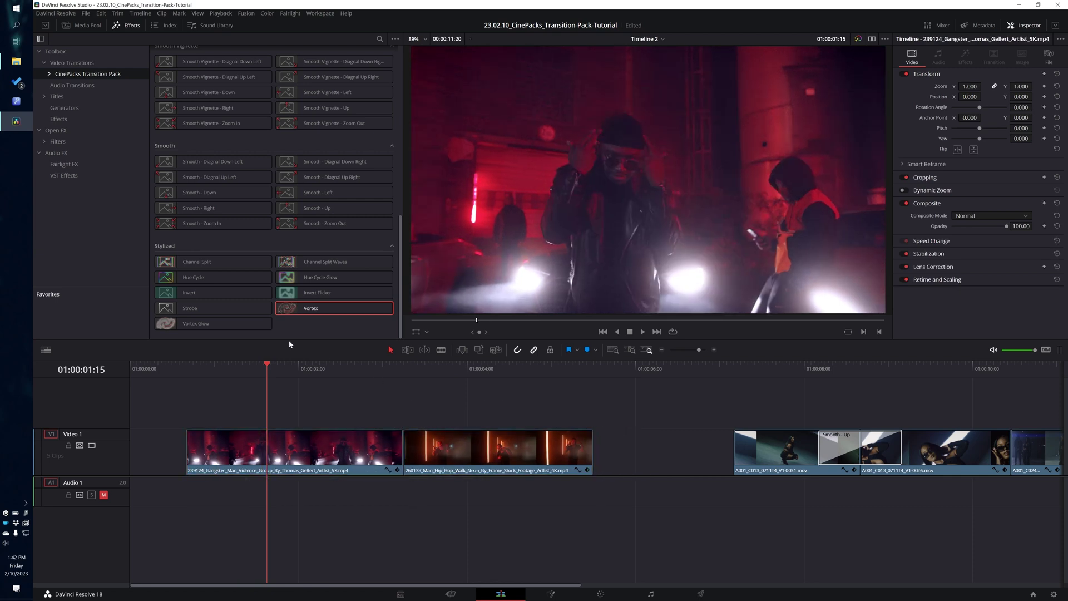
# Apply a 72-frame Vortex transition between the first two clips, extend the second clip's end and play the transition.
pyautogui.moveTo(316, 310); pyautogui.dragTo(277, 440)
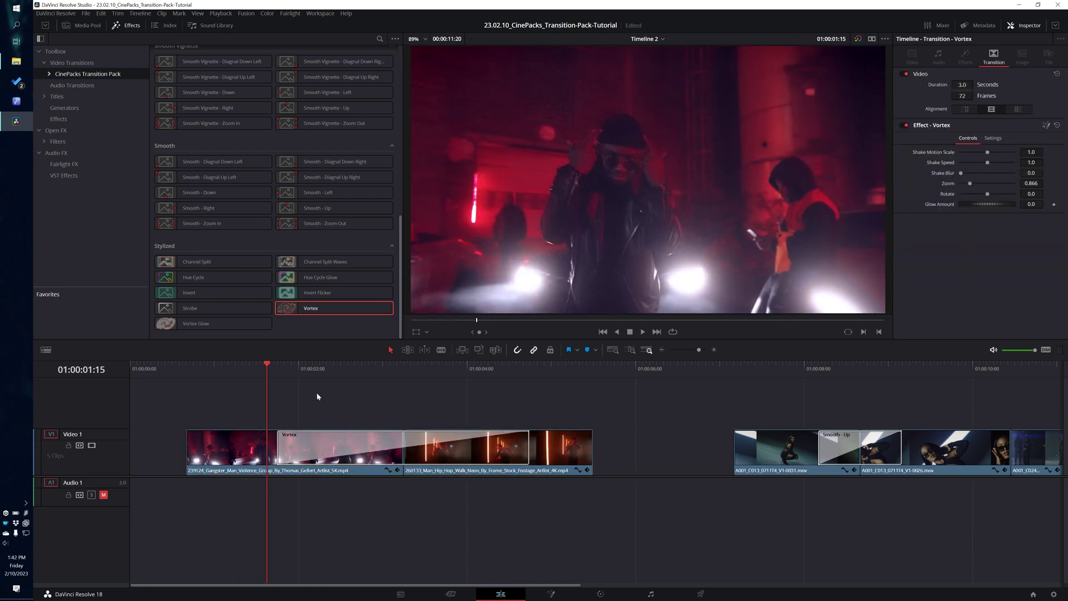
pyautogui.press('space')
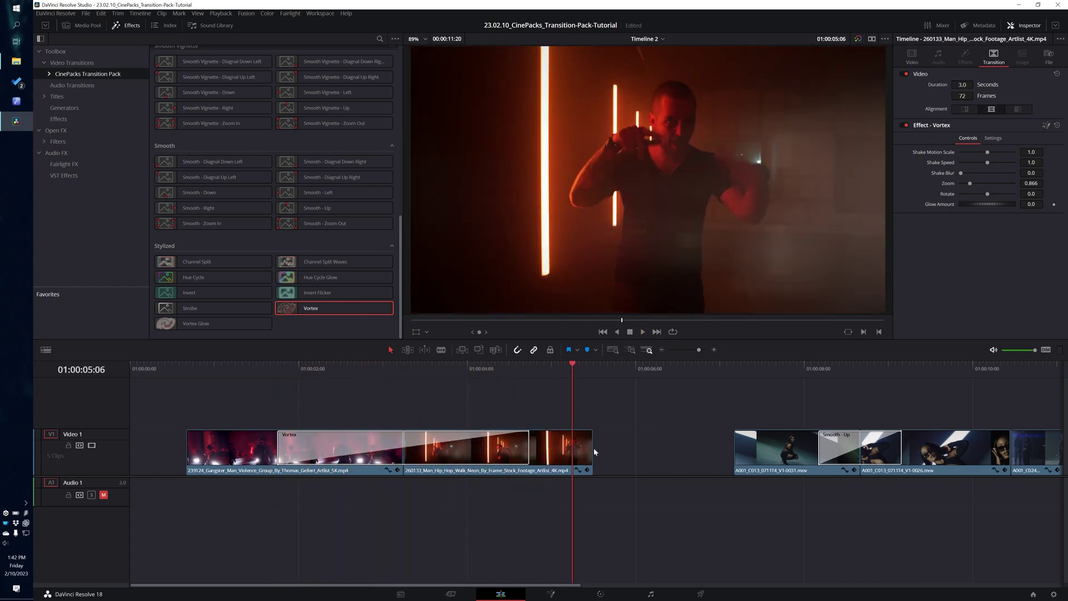
pyautogui.moveTo(592, 451); pyautogui.dragTo(684, 450)
pyautogui.click(279, 366)
pyautogui.press('space')
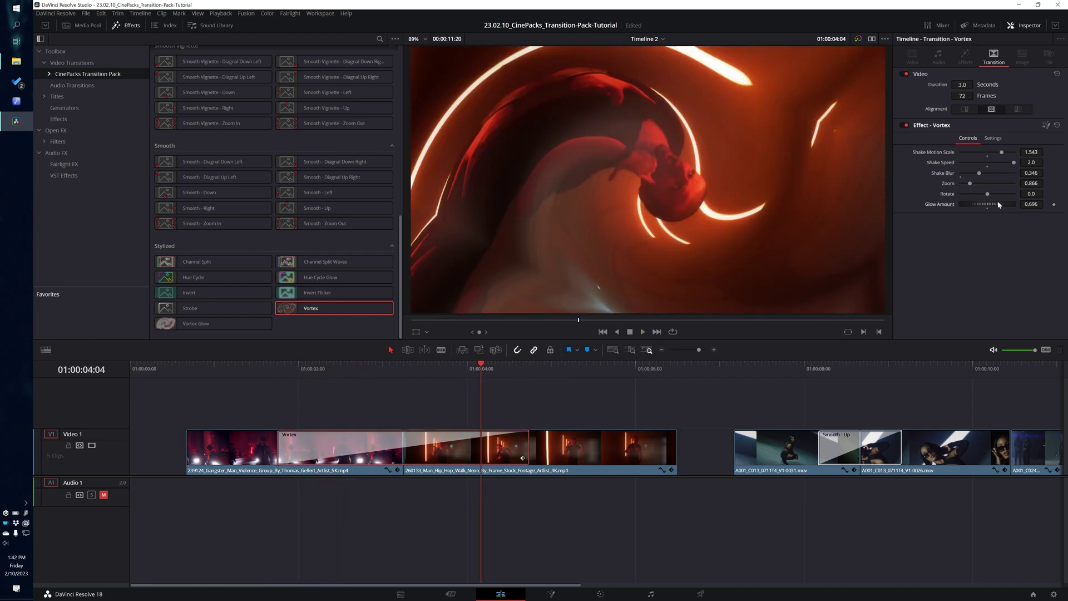
# Raise the Vortex transition's Glow Amount to 2.551 and replay its middle section.
pyautogui.moveTo(999, 204); pyautogui.dragTo(1021, 203)
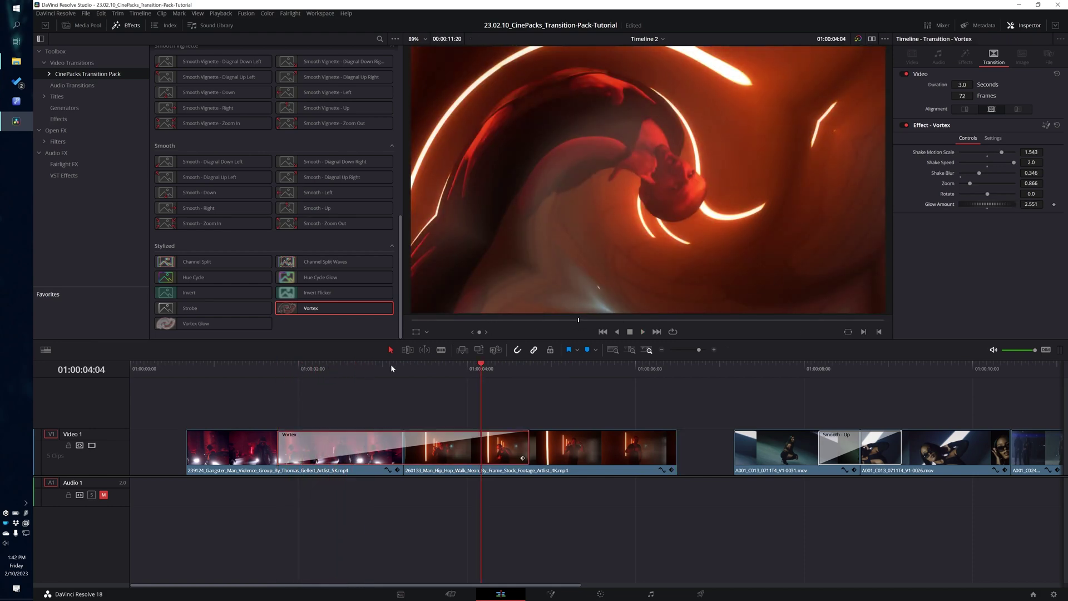
pyautogui.click(344, 377)
pyautogui.press('space')
pyautogui.click(344, 376)
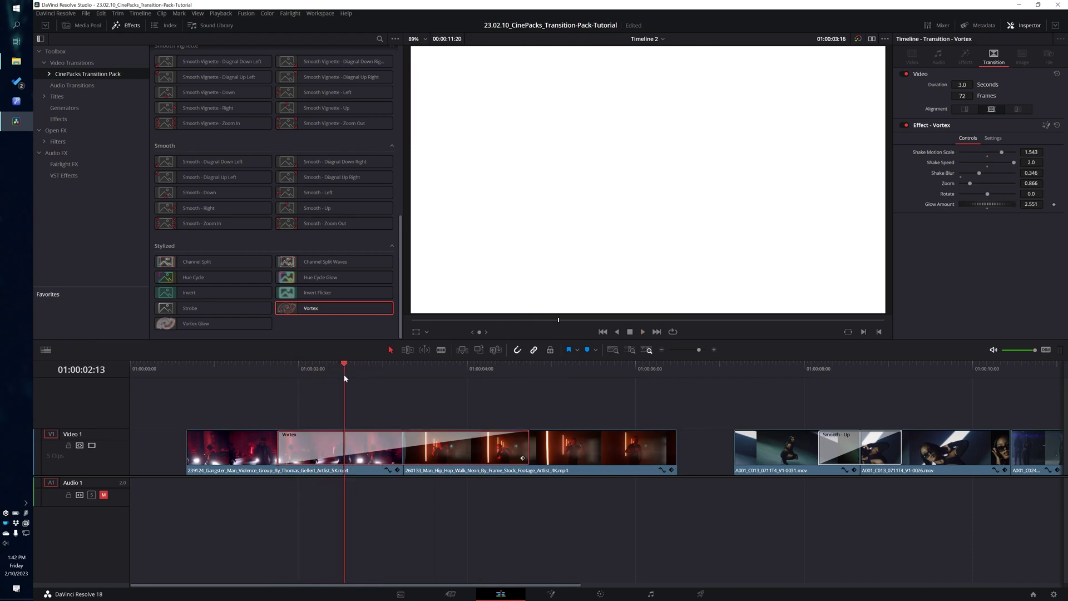
pyautogui.press('space')
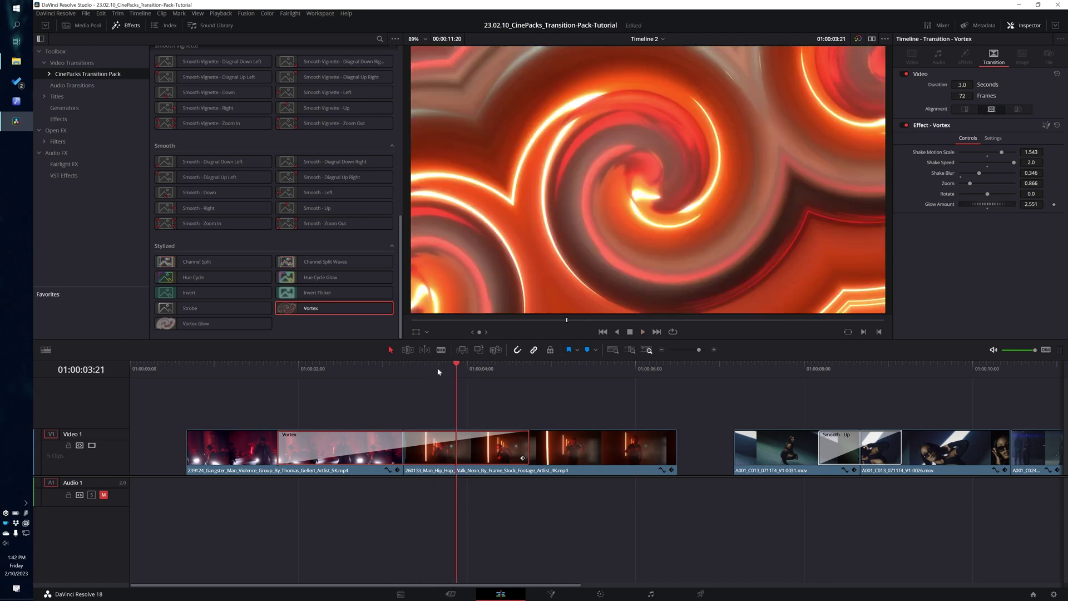
# Set the Vortex transition's Glow Amount to 0.464 and replay the swirl.
pyautogui.click(394, 373)
pyautogui.moveTo(1013, 205); pyautogui.dragTo(974, 202)
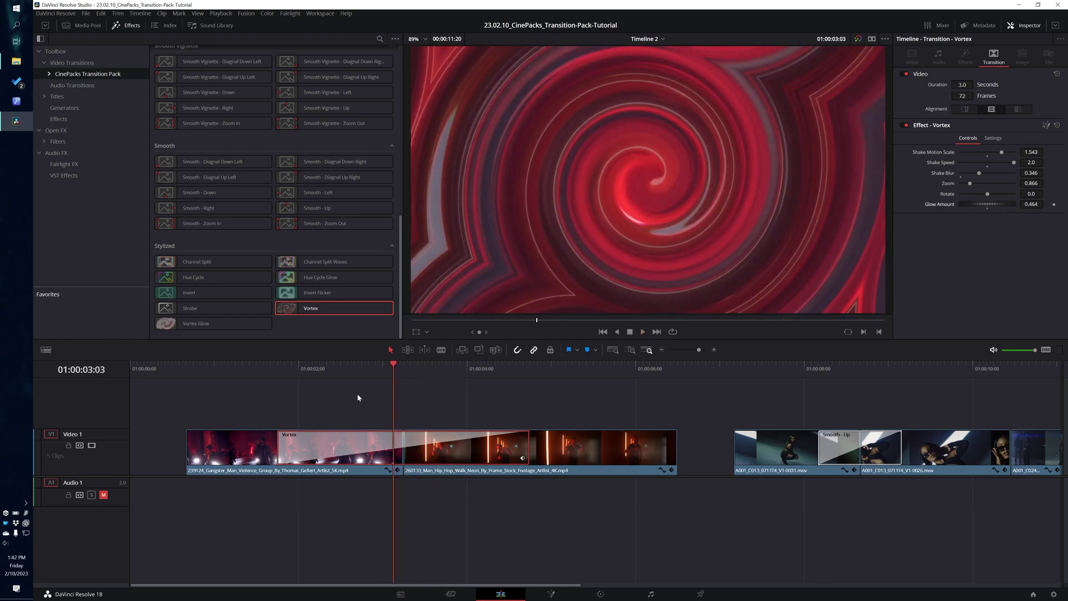
pyautogui.click(345, 365)
pyautogui.press('space')
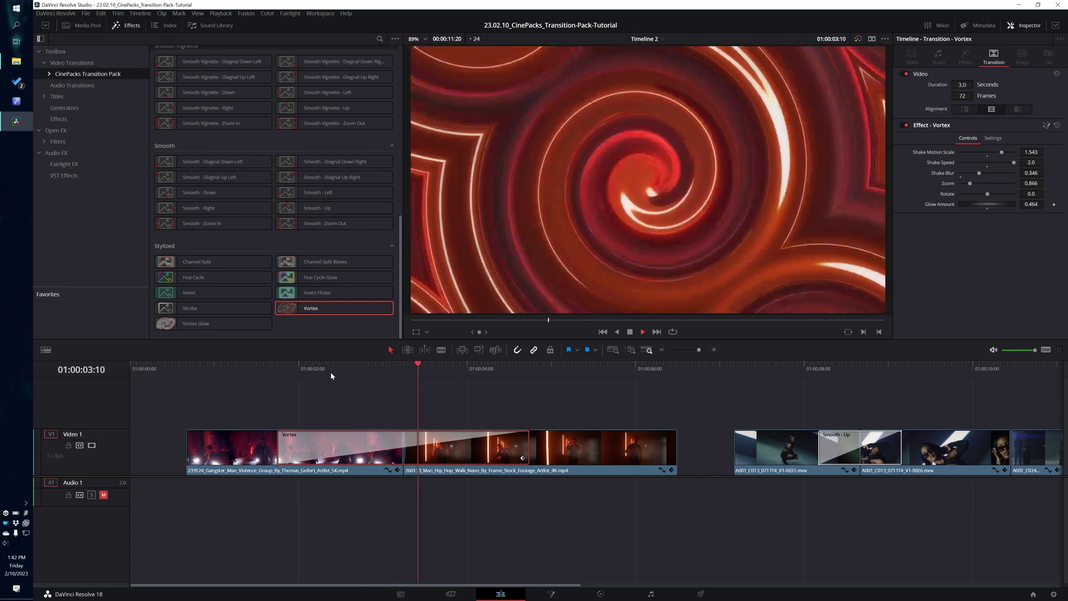
pyautogui.press('space')
# Replace the Vortex transition between the first two clips with Vortex Glow and play it from its start.
pyautogui.moveTo(192, 323); pyautogui.dragTo(338, 443)
pyautogui.click(262, 370)
pyautogui.click(277, 370)
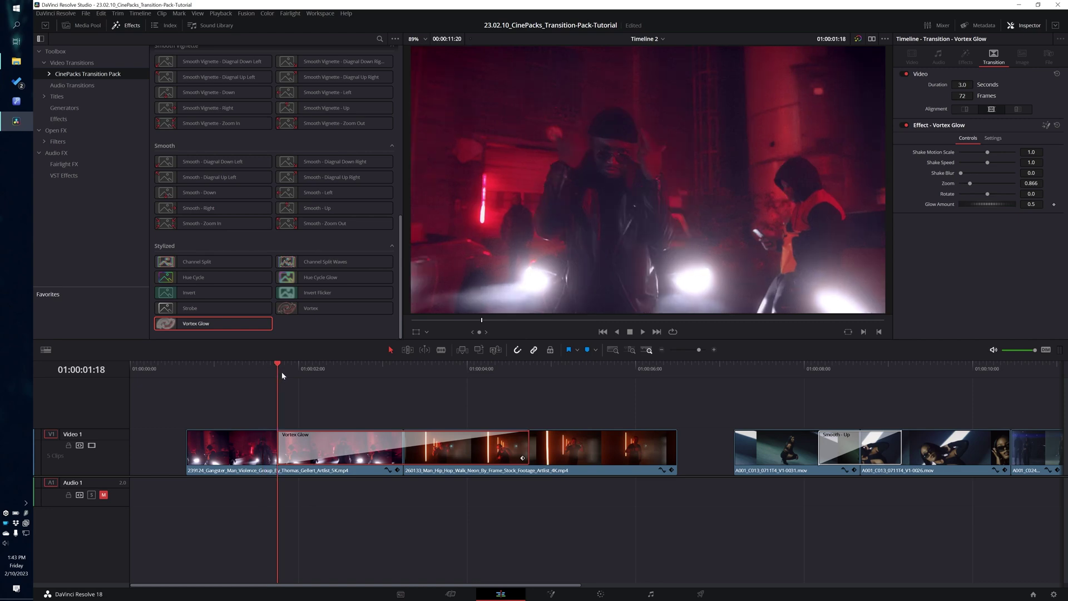
pyautogui.press('space')
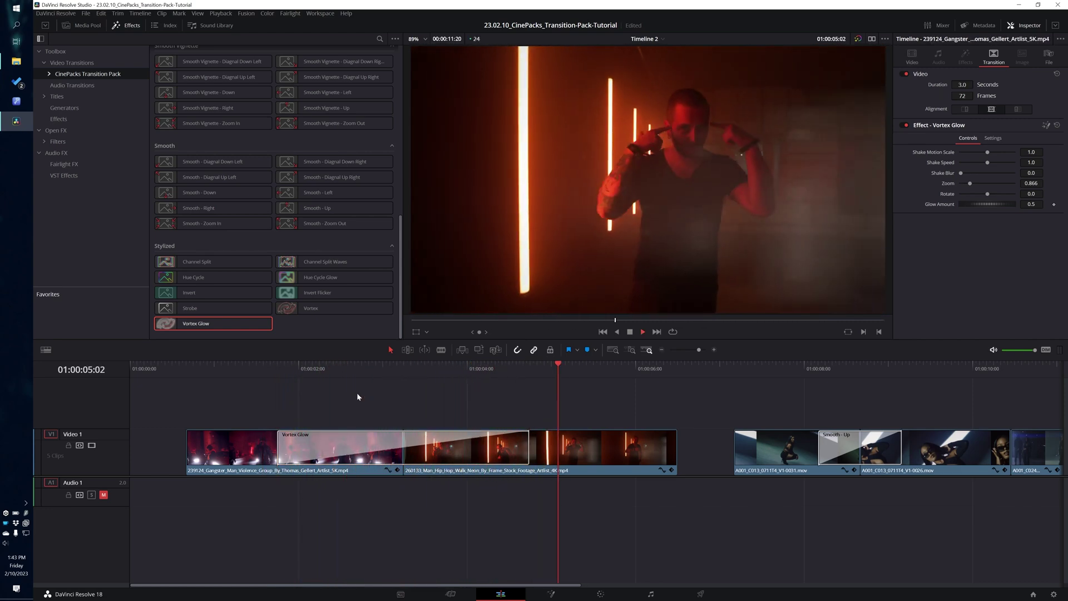
pyautogui.press('space')
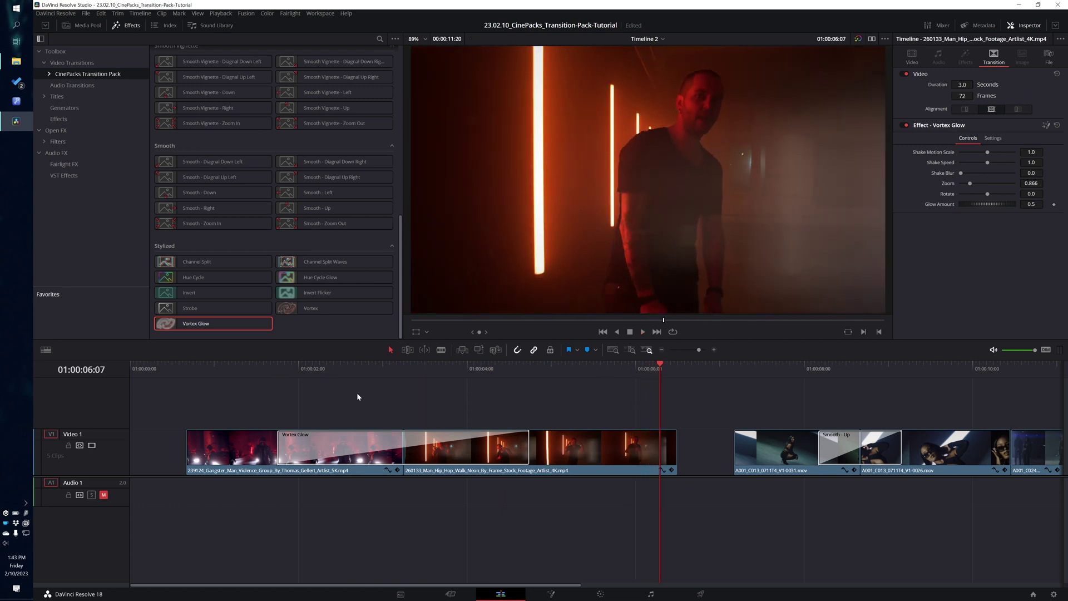